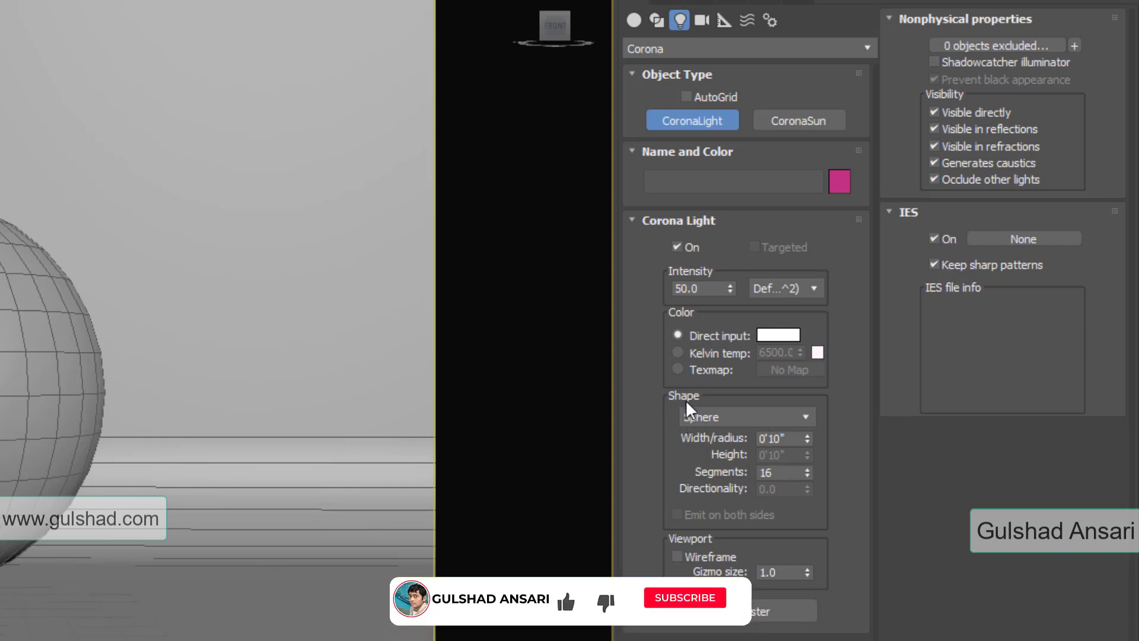
# Create a rectangle-shaped CoronaLight over the sphere in the Top view, about 5'7" wide and 7'0" high
pyautogui.click(699, 416)
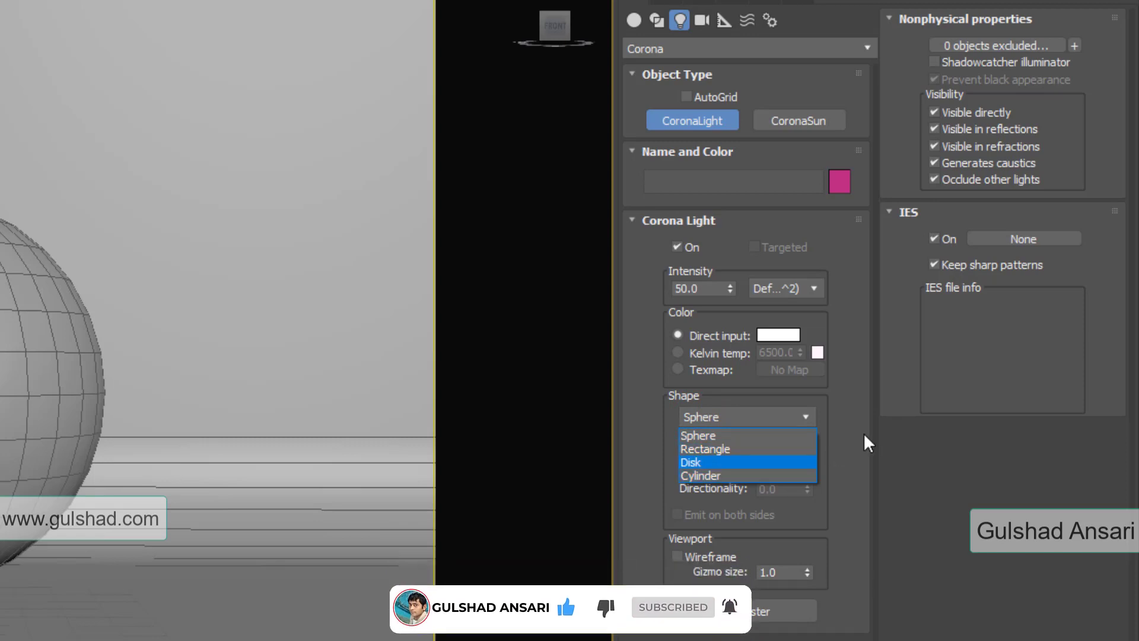
pyautogui.click(868, 543)
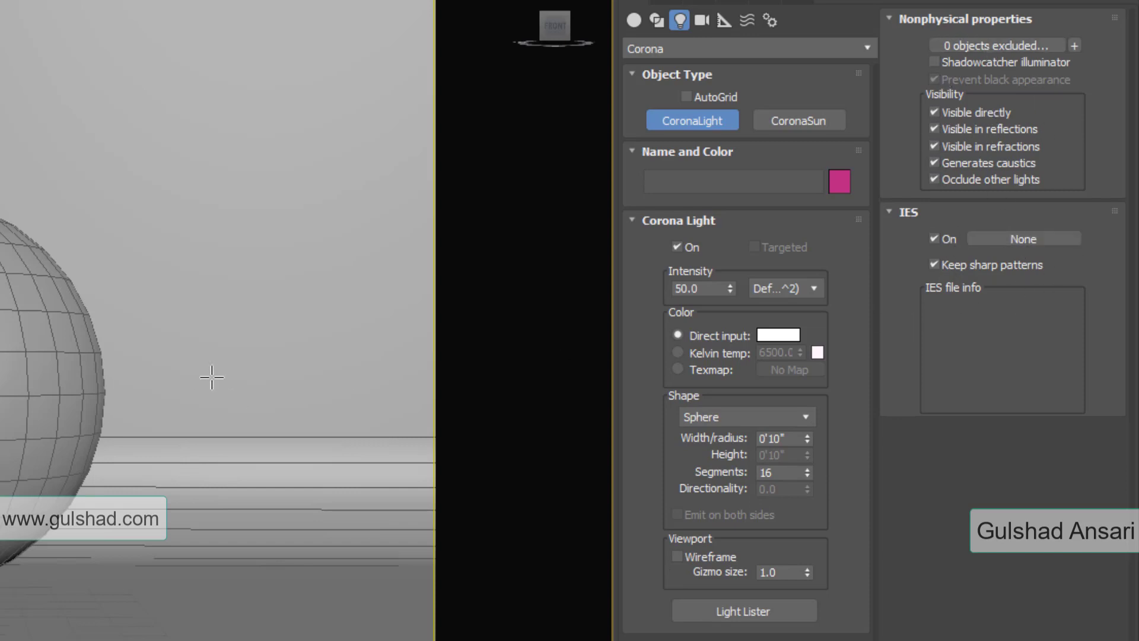
pyautogui.click(699, 415)
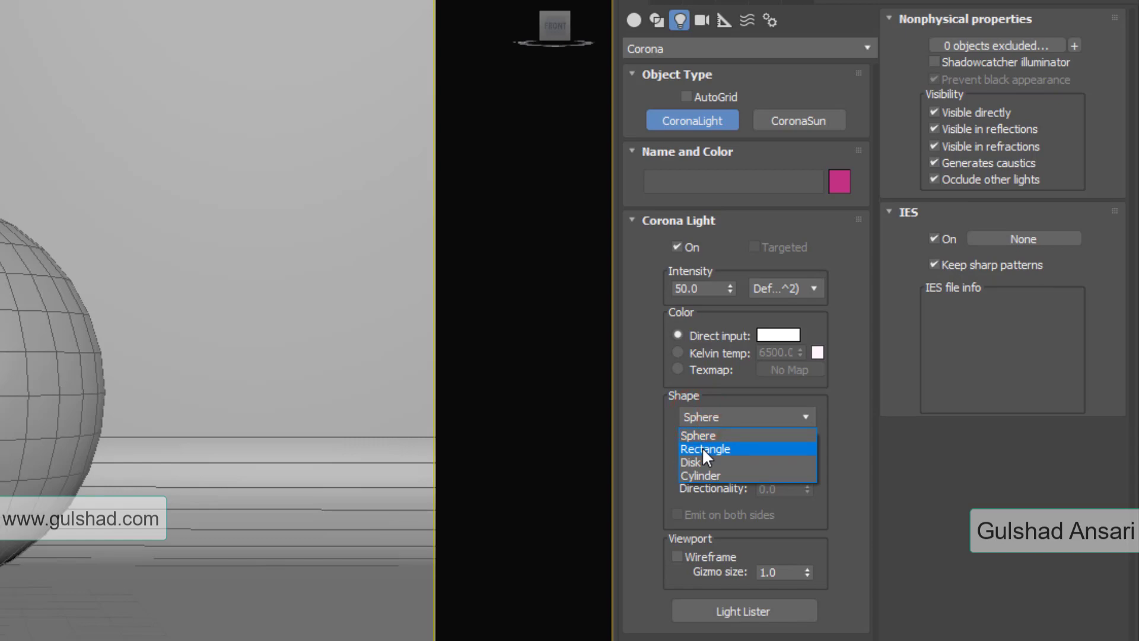
pyautogui.click(703, 448)
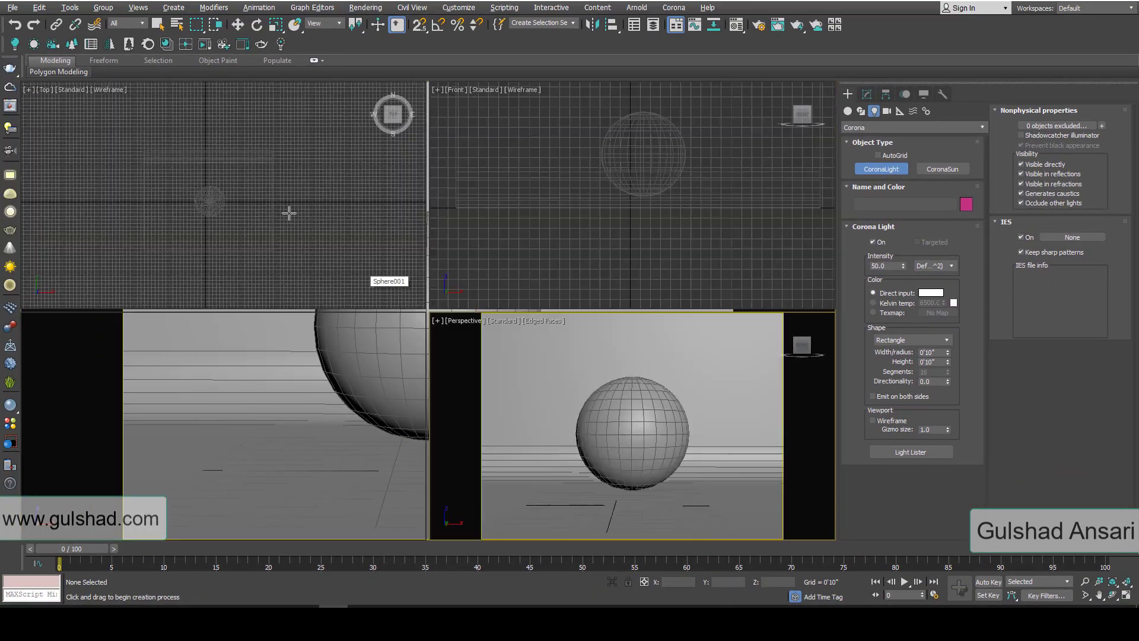
pyautogui.hotkey('alt', 'w')
pyautogui.moveTo(400, 318); pyautogui.dragTo(407, 266, button='middle')
pyautogui.scroll(2, 405, 265)
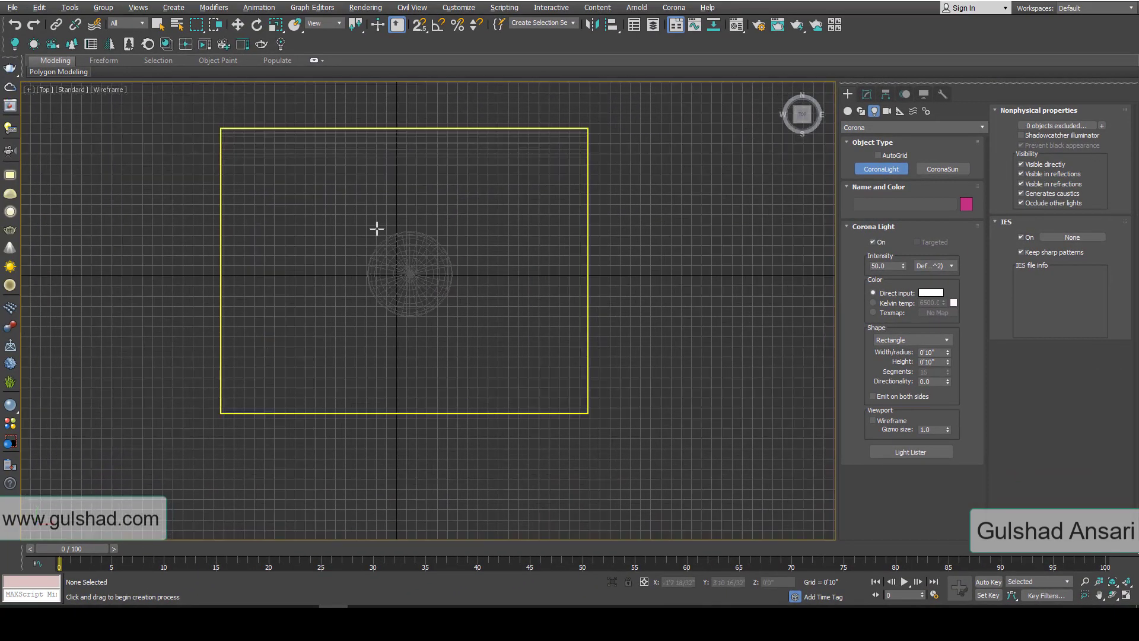
pyautogui.moveTo(377, 228); pyautogui.dragTo(447, 316)
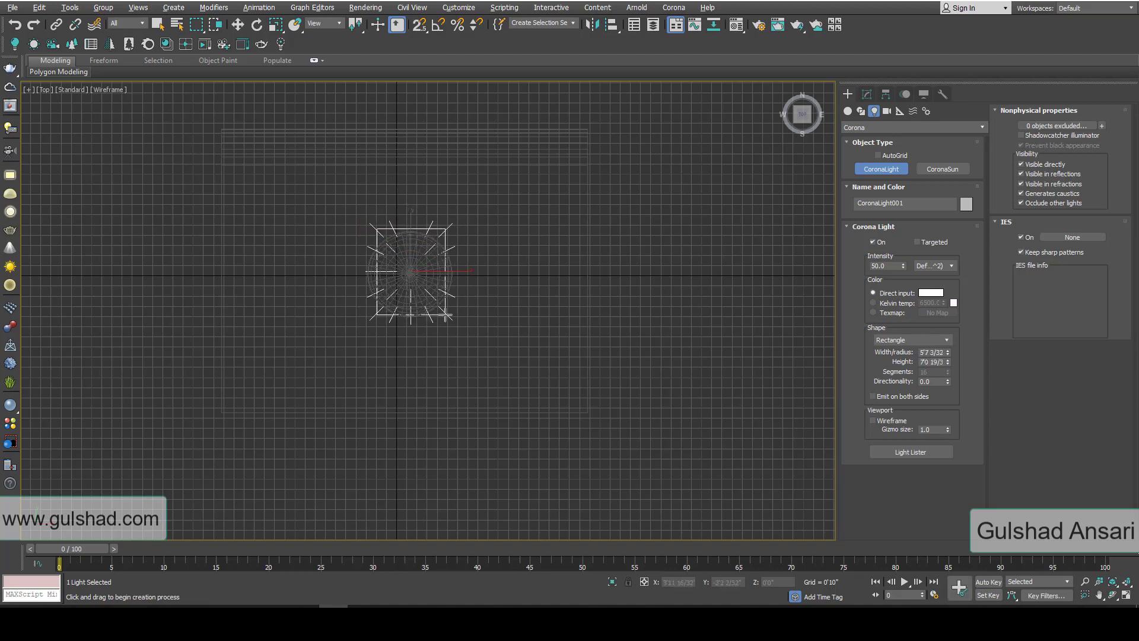
# Finish creating lights and nudge the new light to centre it over the sphere in the Top view
pyautogui.rightClick(445, 314)
pyautogui.scroll(3, 445, 313)
pyautogui.moveTo(438, 276); pyautogui.dragTo(486, 308, button='middle')
pyautogui.moveTo(478, 244)
pyautogui.mouseDown()
pyautogui.moveTo(465, 229)
pyautogui.moveTo(480, 248)
pyautogui.mouseUp()
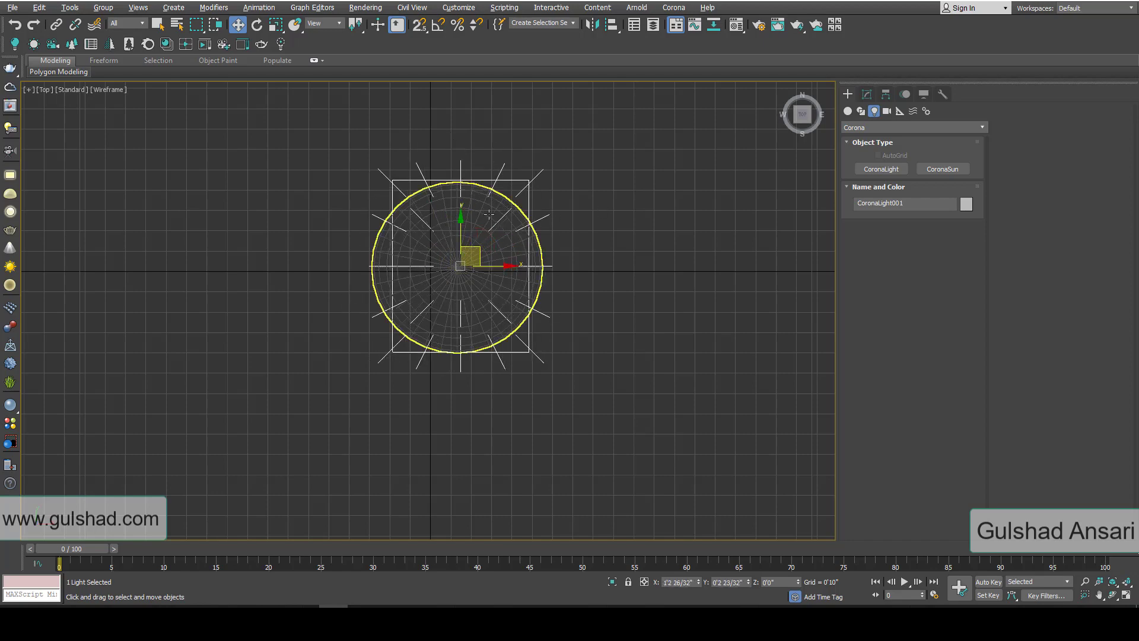
# Set the rectangular light's width and height to 10 inches each
pyautogui.click(867, 94)
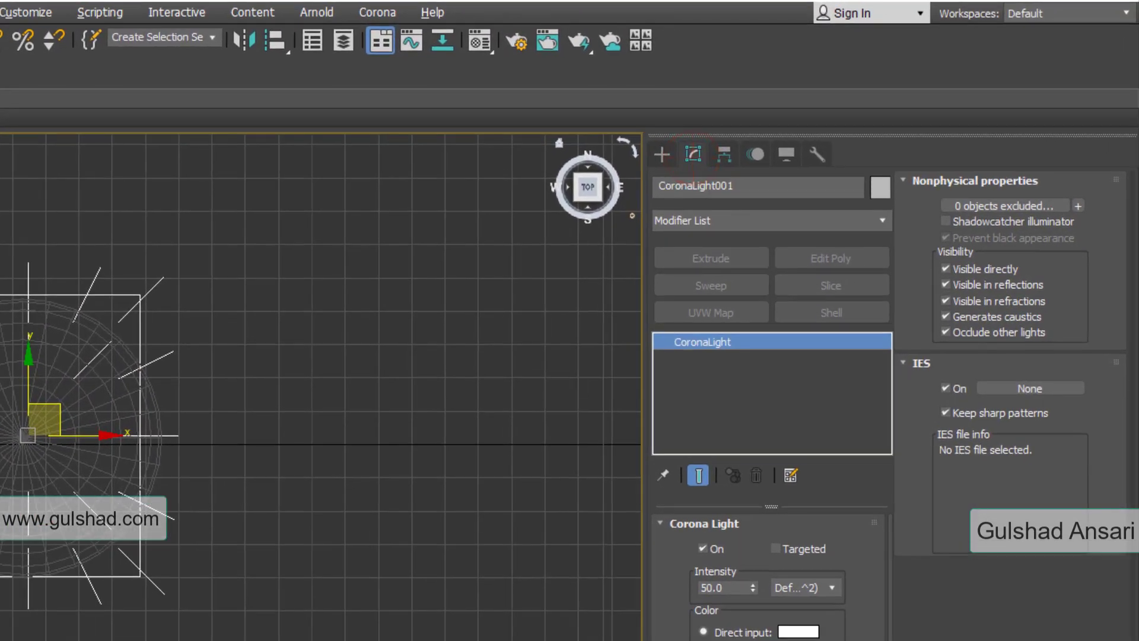
pyautogui.moveTo(704, 602); pyautogui.dragTo(705, 564)
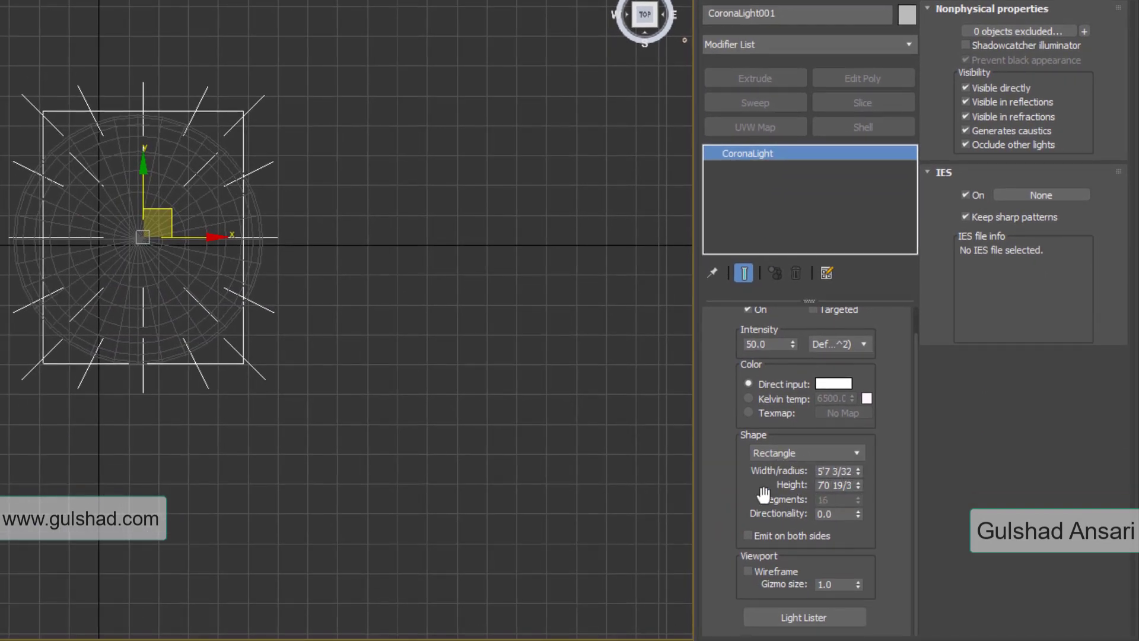
pyautogui.moveTo(859, 472); pyautogui.dragTo(861, 436)
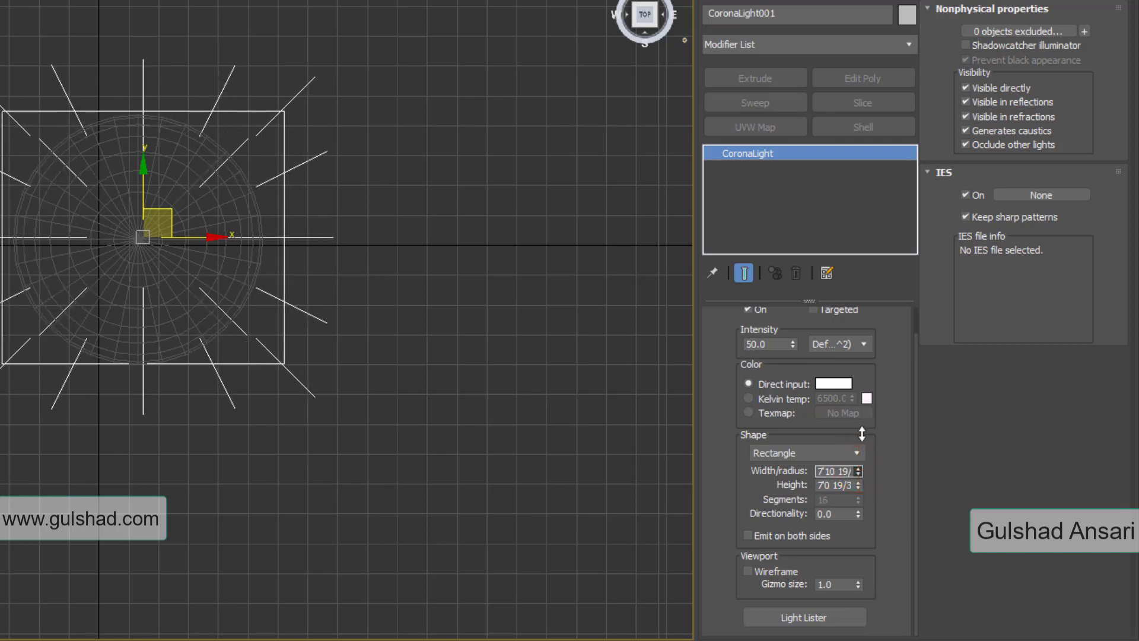
pyautogui.click(833, 471)
pyautogui.write('10')
pyautogui.press('Return')
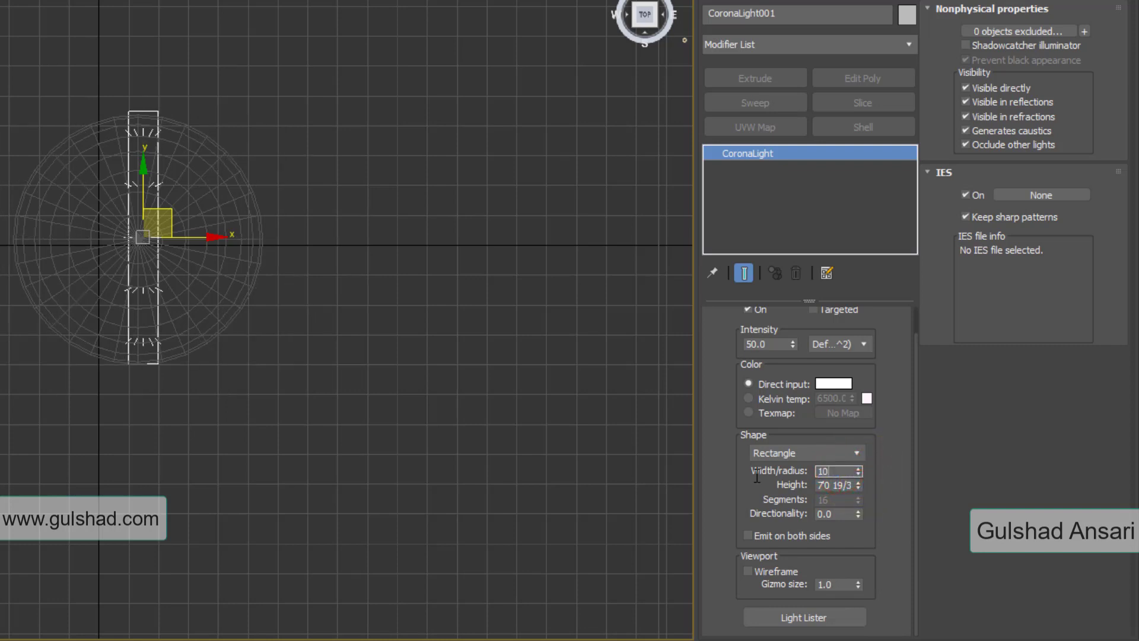
pyautogui.press('Tab')
pyautogui.write('10')
pyautogui.press('Return')
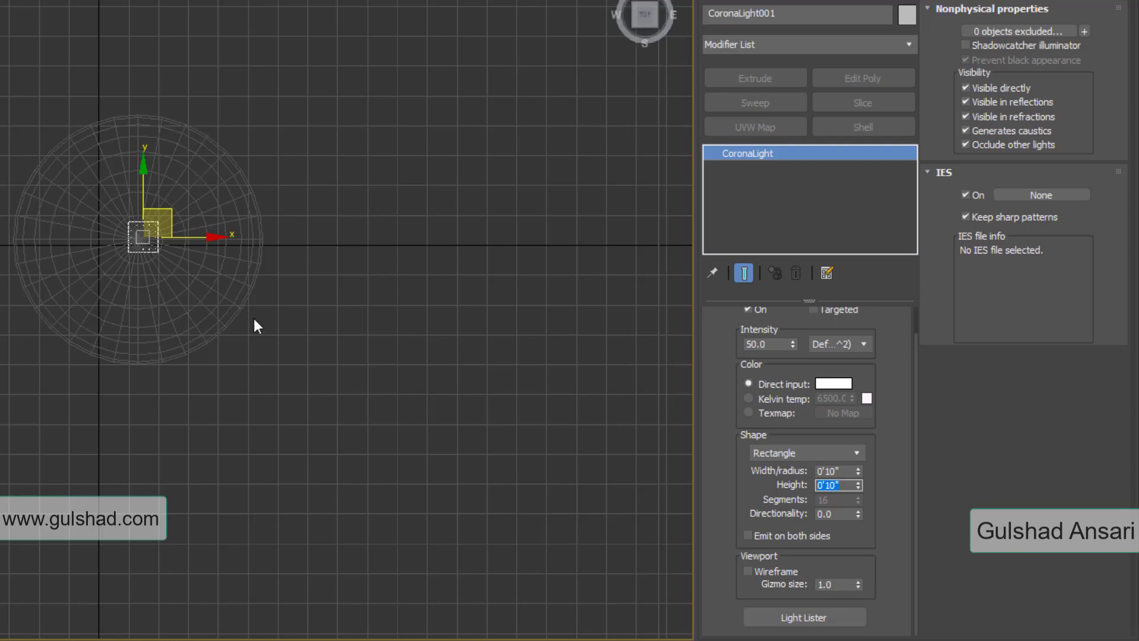
# Enlarge the rectangular light to about 7'8" wide and 6'7" high so that it covers the sphere
pyautogui.moveTo(256, 324); pyautogui.dragTo(274, 322, button='middle')
pyautogui.doubleClick(849, 470)
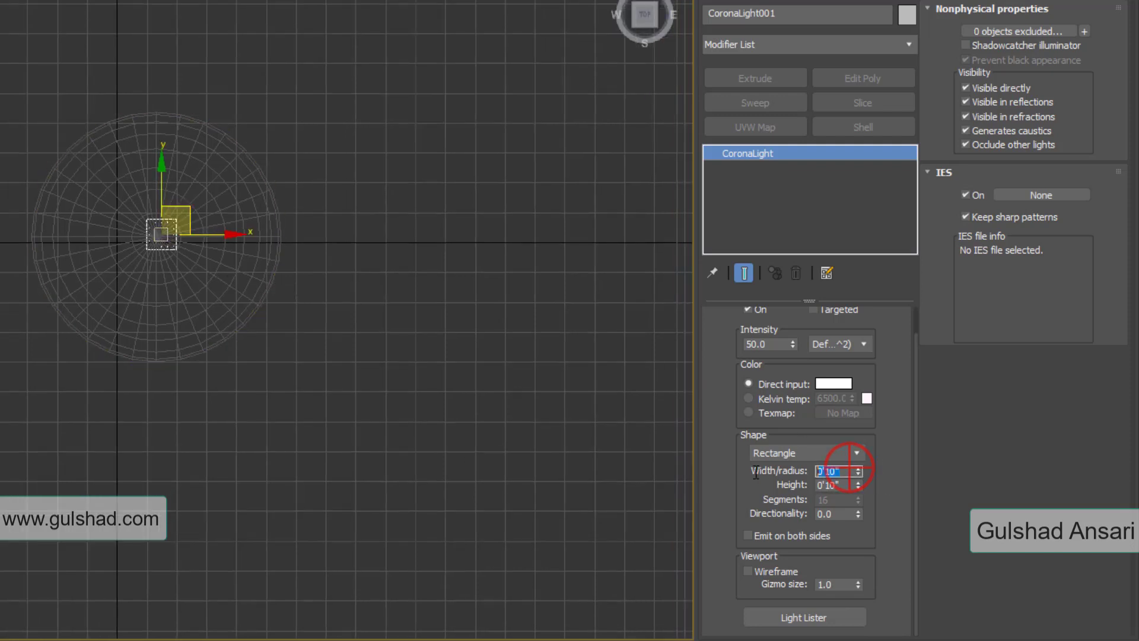
pyautogui.moveTo(859, 478); pyautogui.dragTo(873, 317)
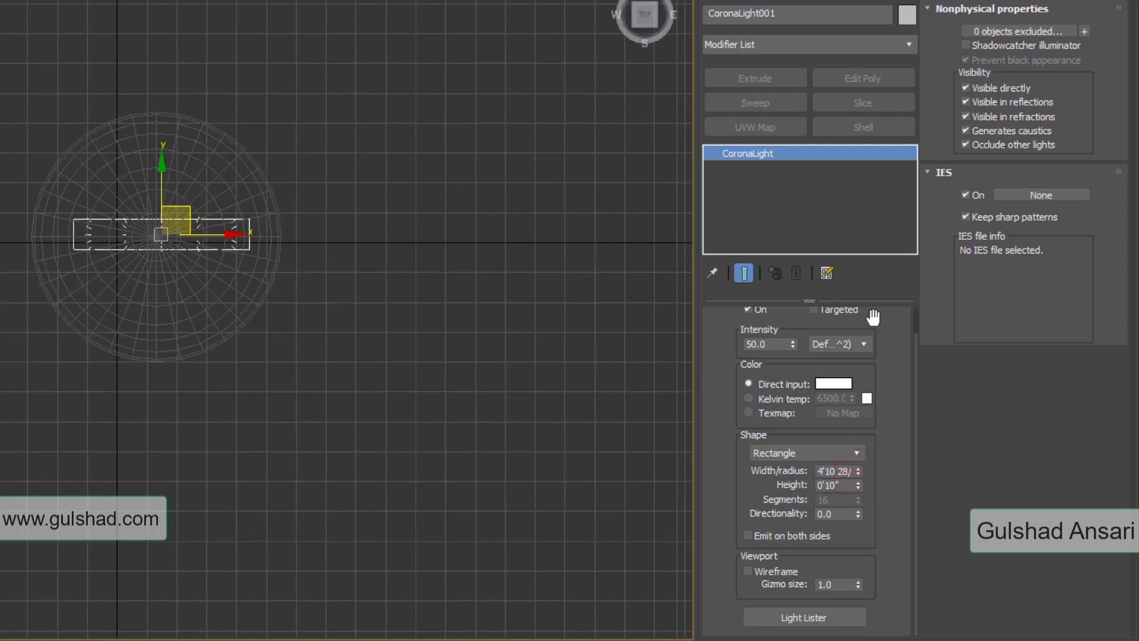
pyautogui.moveTo(858, 485); pyautogui.dragTo(876, 290)
pyautogui.moveTo(859, 471)
pyautogui.mouseDown()
pyautogui.moveTo(857, 422)
pyautogui.moveTo(856, 454)
pyautogui.mouseUp()
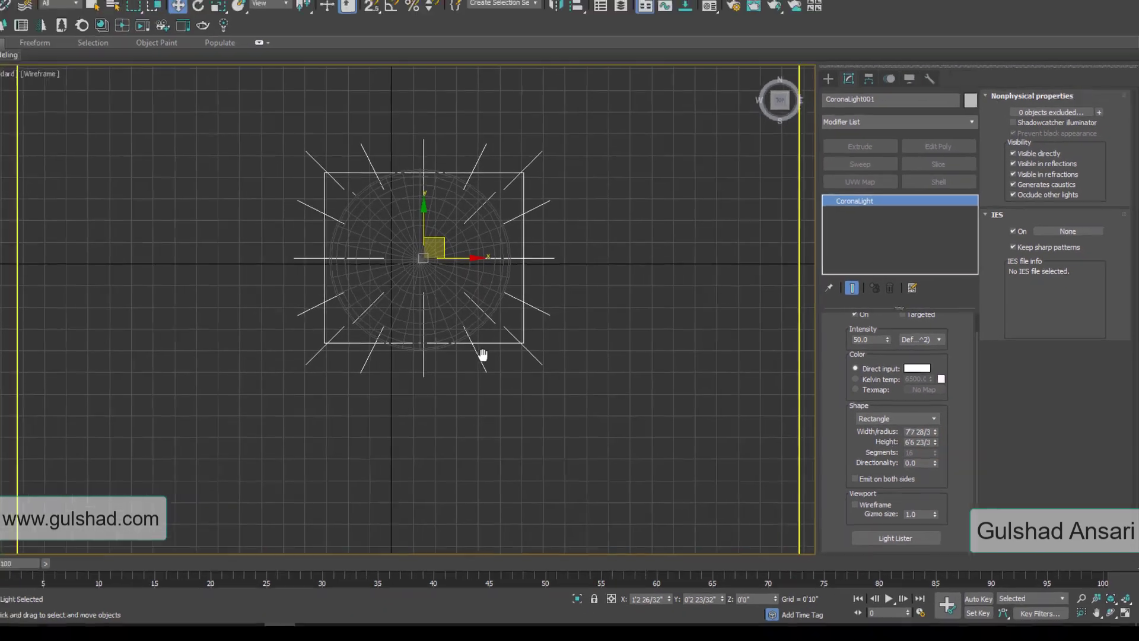
# Raise the light above the sphere in the Front view to a height of about 10'6"
pyautogui.hotkey('alt', 'w')
pyautogui.moveTo(696, 209); pyautogui.dragTo(684, 237, button='middle')
pyautogui.moveTo(272, 419); pyautogui.dragTo(221, 459, button='middle')
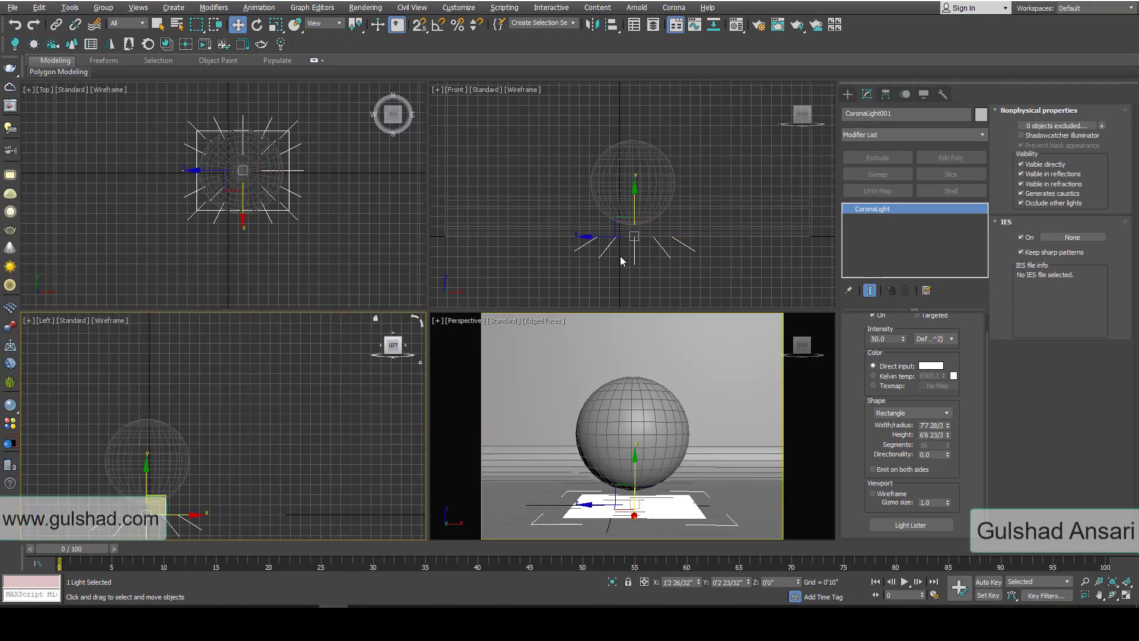
pyautogui.scroll(-3, 665, 261)
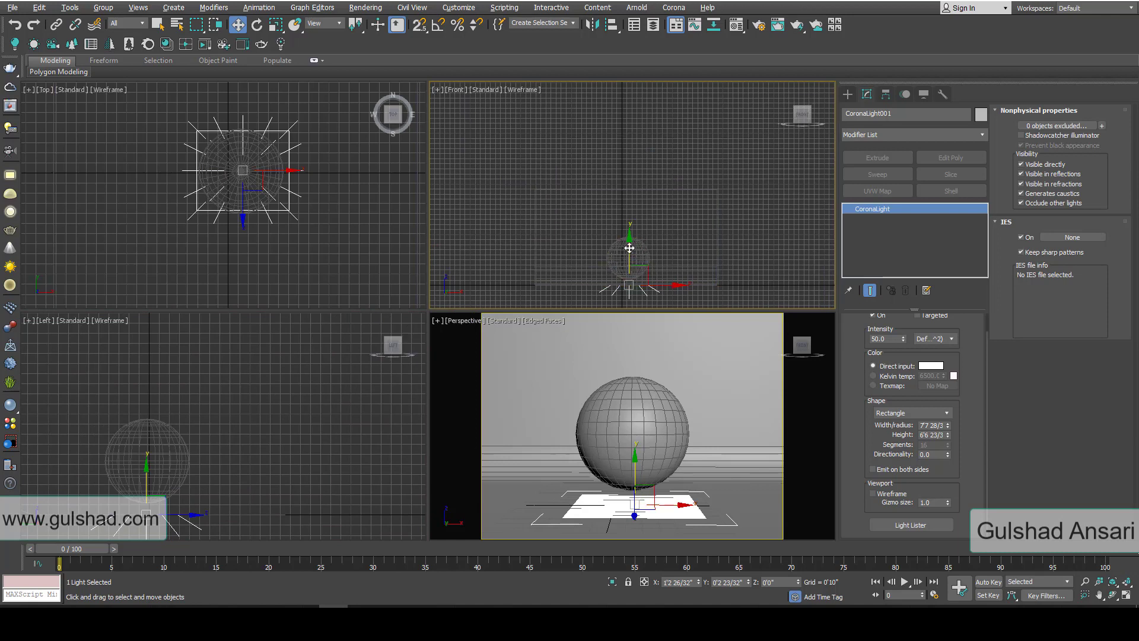
pyautogui.moveTo(631, 238); pyautogui.dragTo(634, 183)
# Examine the raised light and its direction around the sphere in the Perspective view, then restore the home view
pyautogui.click(670, 341)
pyautogui.hotkey('alt', 'w')
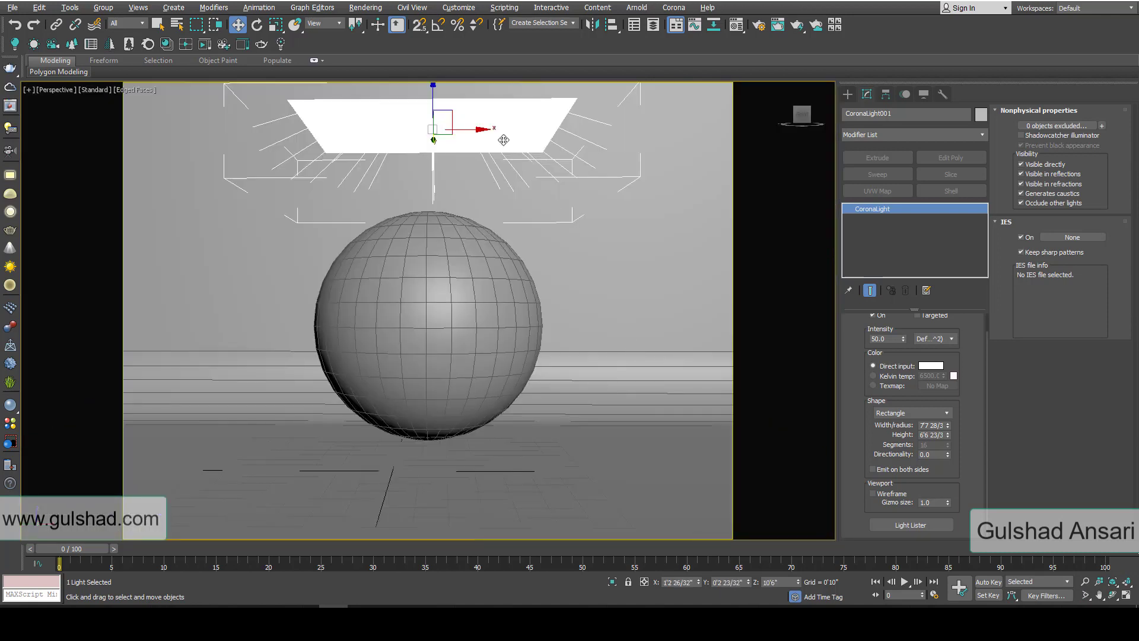
pyautogui.scroll(-6, 420, 145)
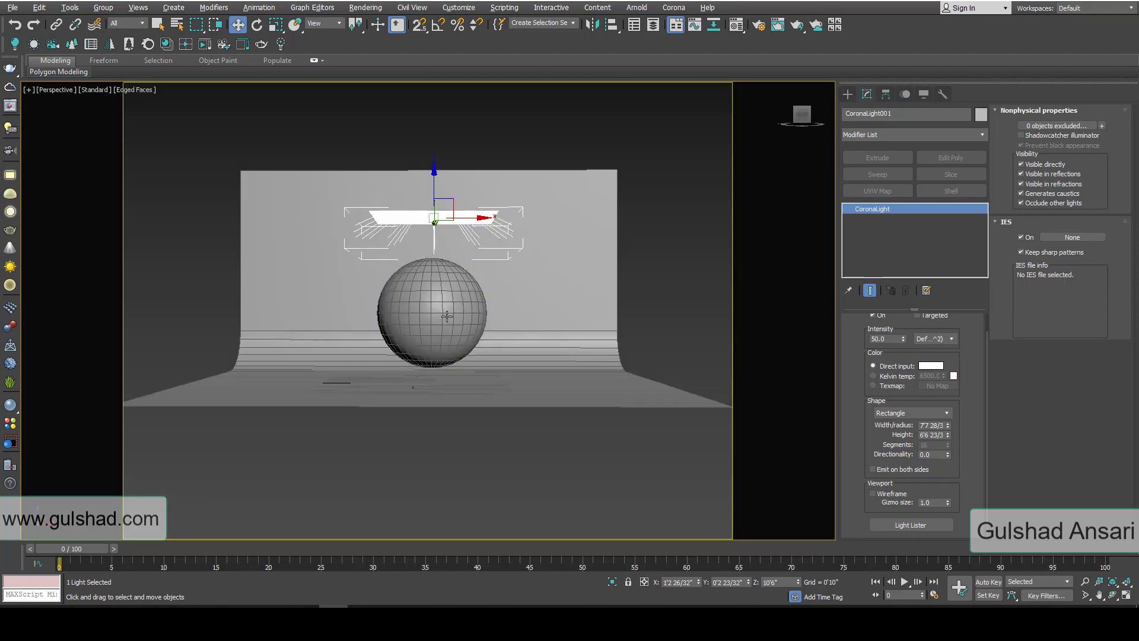
pyautogui.keyDown('alt'); pyautogui.moveTo(468, 170); pyautogui.dragTo(510, 323, button='middle'); pyautogui.keyUp('alt')
pyautogui.scroll(5, 469, 252)
pyautogui.keyDown('alt'); pyautogui.moveTo(469, 251); pyautogui.dragTo(613, 236, button='middle'); pyautogui.keyUp('alt')
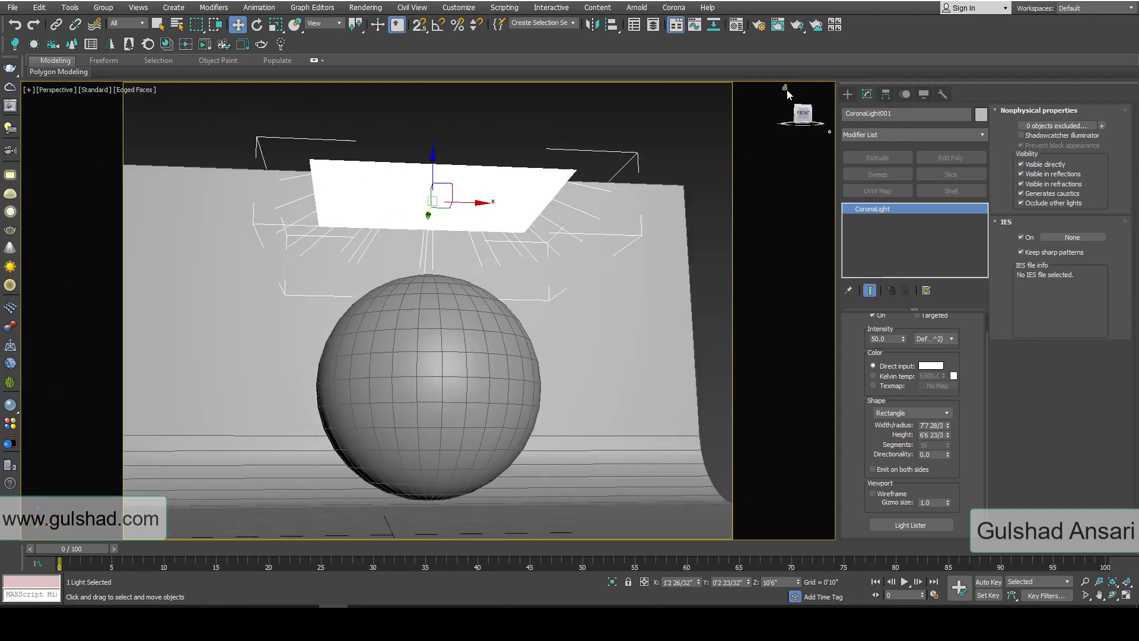
pyautogui.click(786, 89)
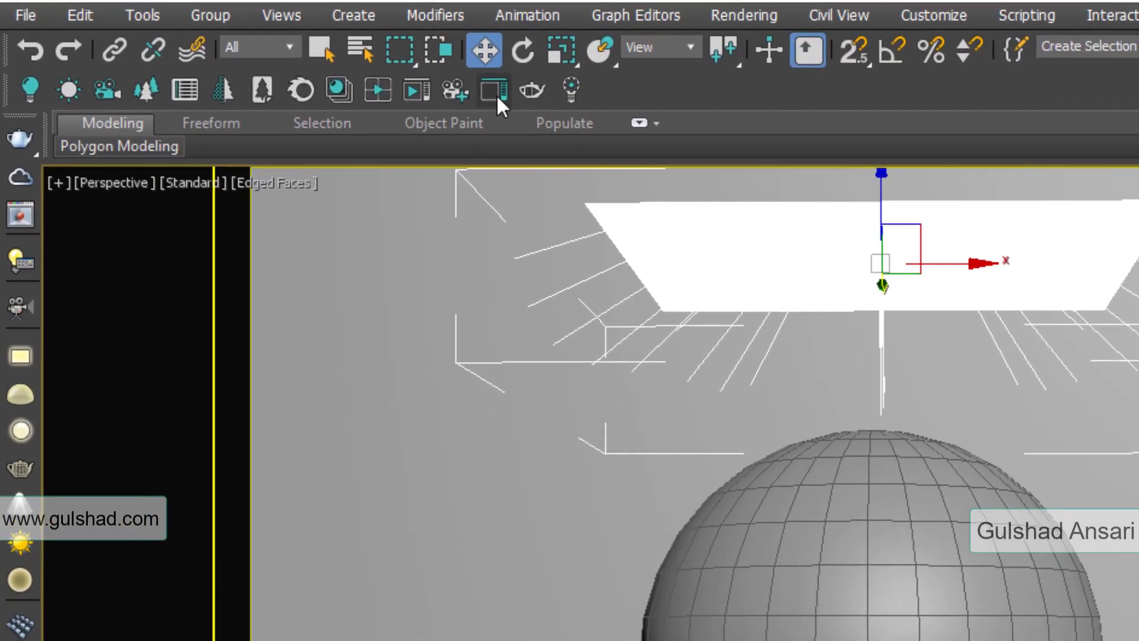
# Run an interactive Corona render of the lit sphere, stop it and close the frame buffer
pyautogui.click(496, 94)
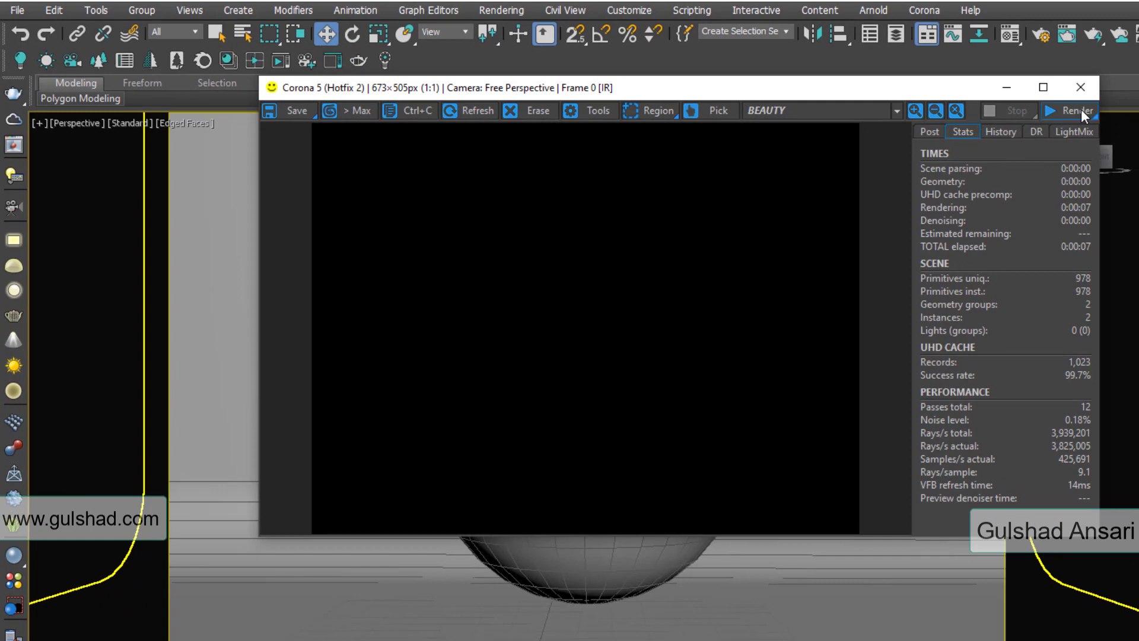
pyautogui.click(1079, 110)
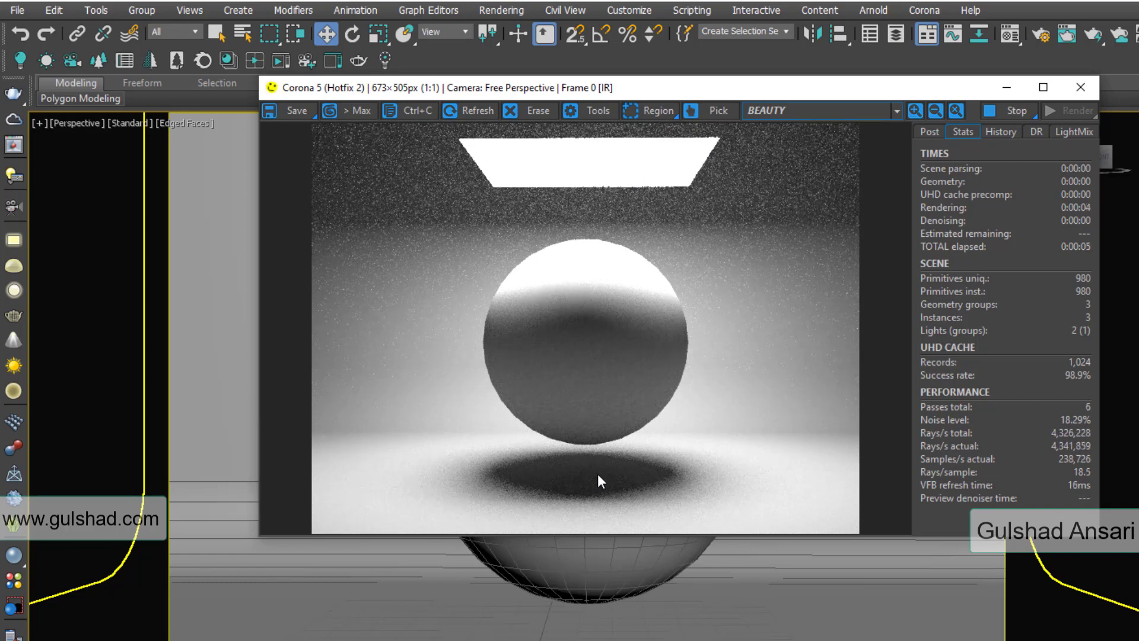
pyautogui.click(1002, 111)
pyautogui.click(1081, 87)
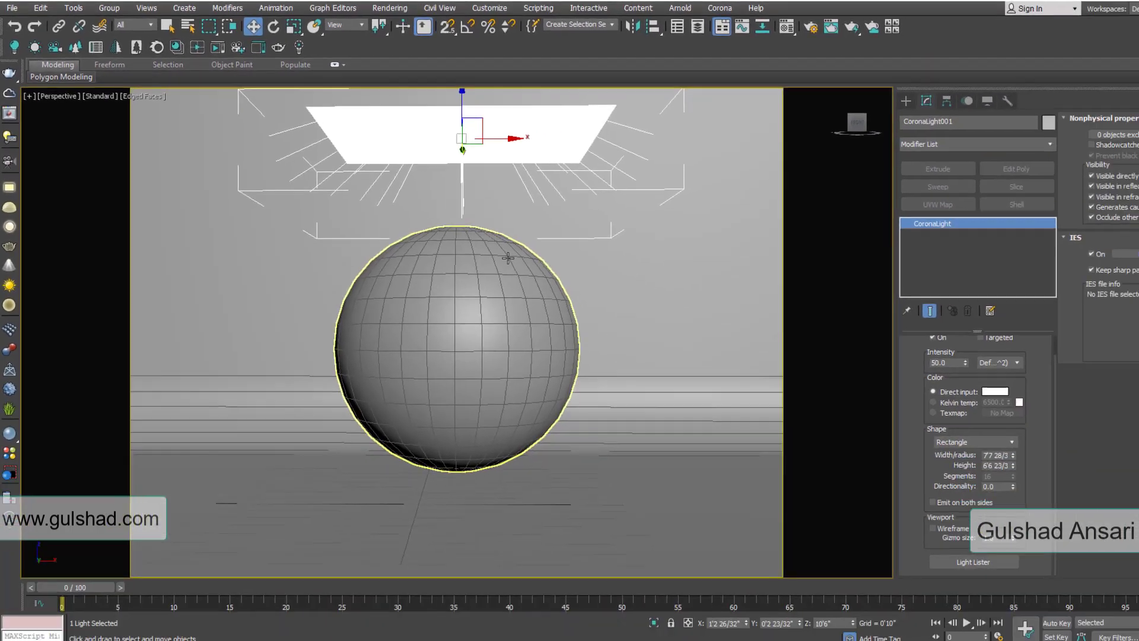
# Lower the sphere in the Left view until its lowest point rests on the backdrop's floor
pyautogui.click(508, 258)
pyautogui.hotkey('alt', 'w')
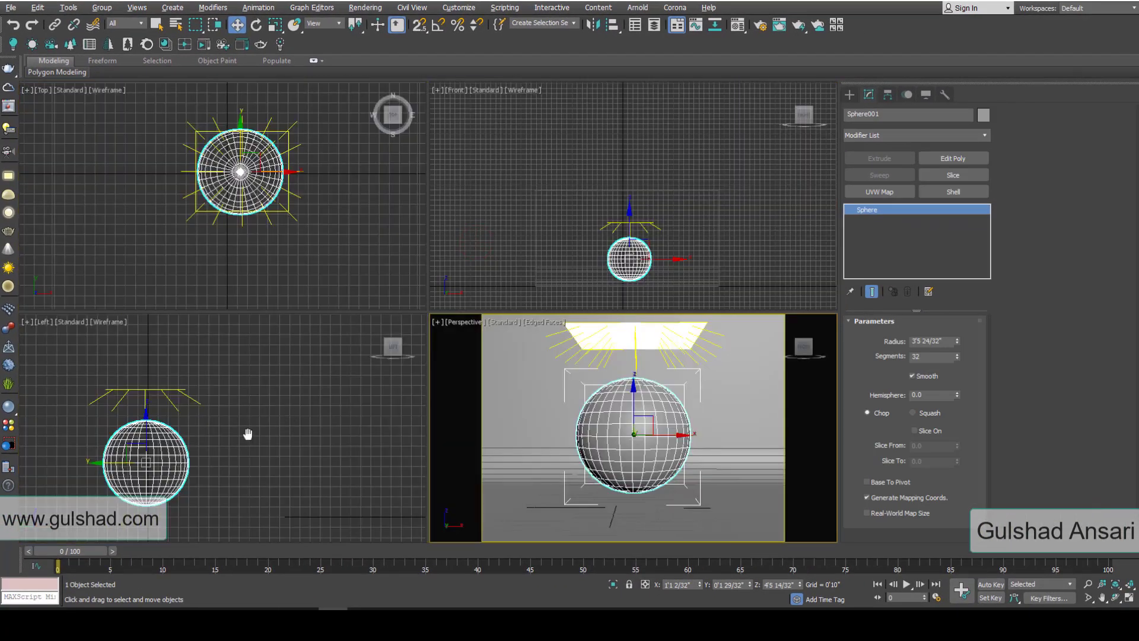
pyautogui.moveTo(248, 434); pyautogui.dragTo(297, 438, button='middle')
pyautogui.hotkey('alt', 'w')
pyautogui.click(594, 325)
pyautogui.moveTo(606, 309); pyautogui.dragTo(237, 352)
pyautogui.scroll(4, 423, 432)
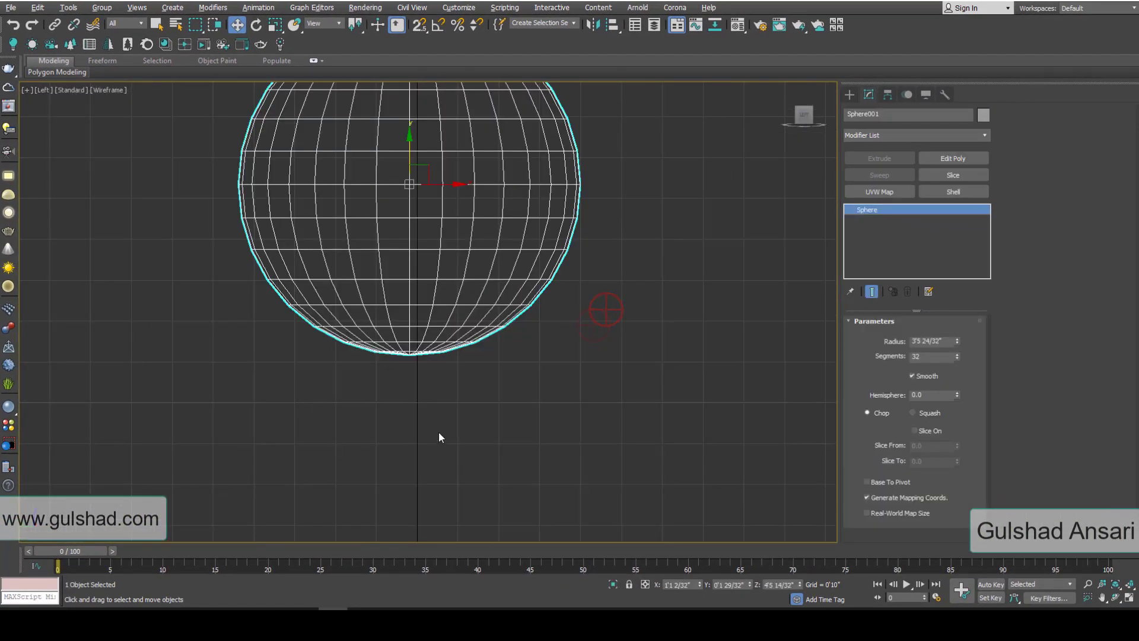
pyautogui.moveTo(409, 149); pyautogui.dragTo(407, 191)
pyautogui.scroll(4, 402, 339)
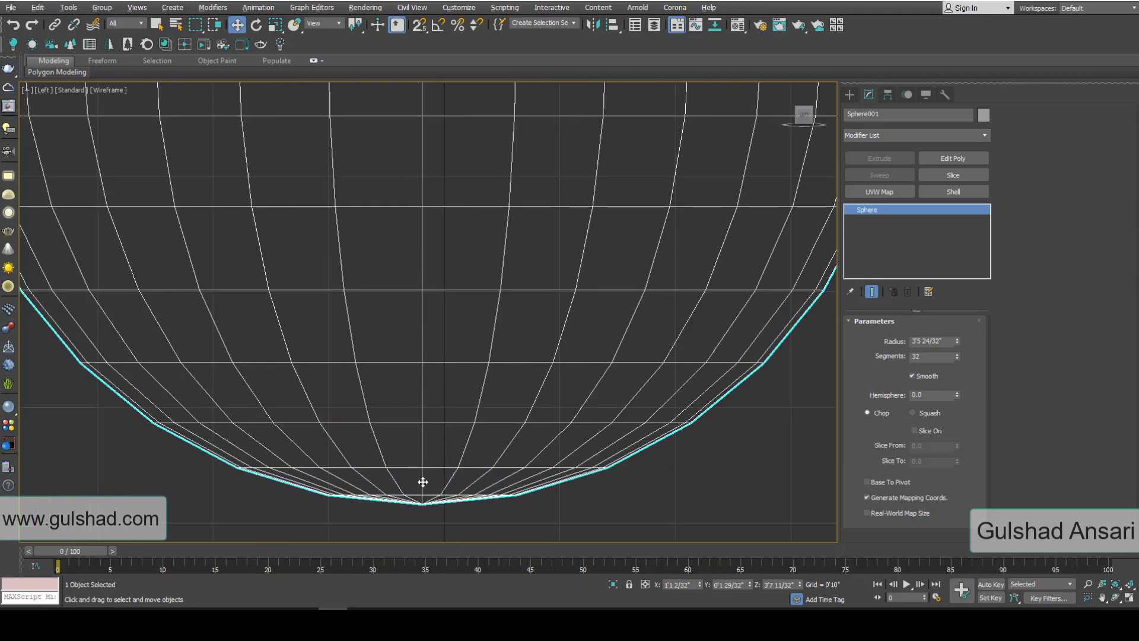
pyautogui.moveTo(422, 492); pyautogui.dragTo(420, 310, button='middle')
pyautogui.moveTo(420, 310); pyautogui.dragTo(420, 305)
pyautogui.click(435, 417)
# Select the curved backdrop and check the sphere's contact with its floor in the four views and in Perspective
pyautogui.hotkey('alt', 'w')
pyautogui.middleClick(606, 446)
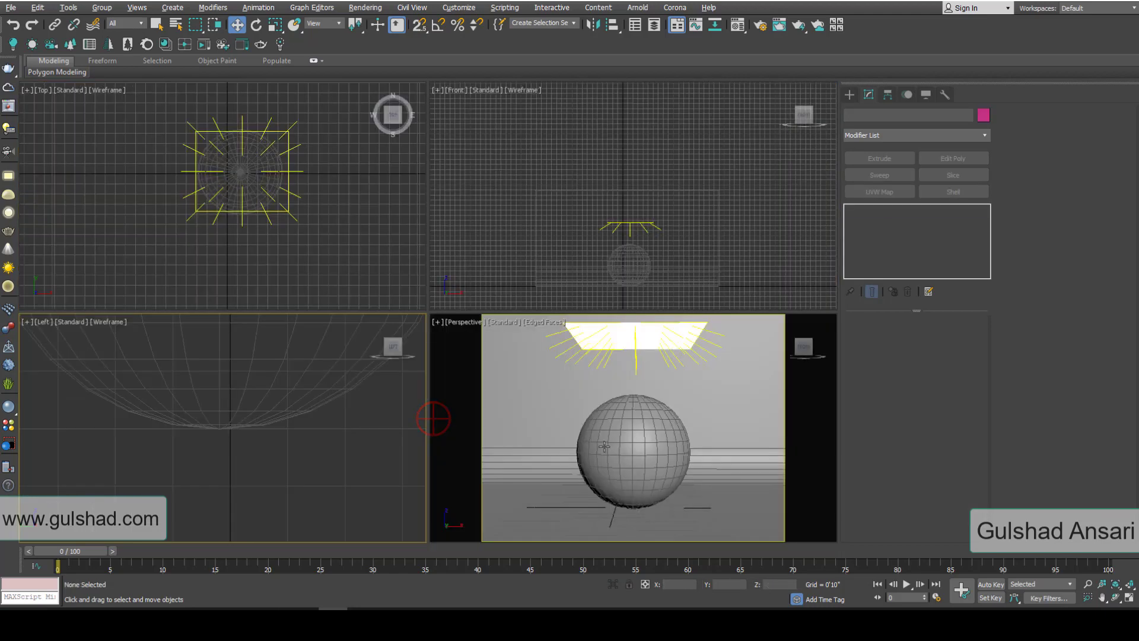
pyautogui.hotkey('alt', 'w')
pyautogui.click(530, 310)
pyautogui.click(610, 287)
pyautogui.hotkey('alt', 'w')
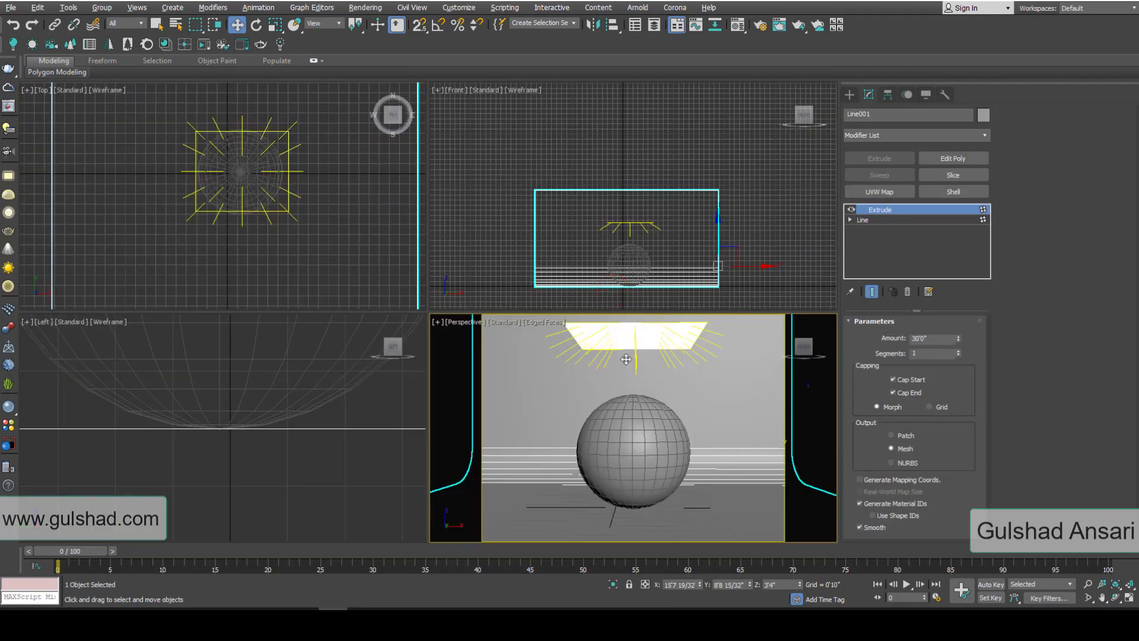
pyautogui.hotkey('alt', 'w')
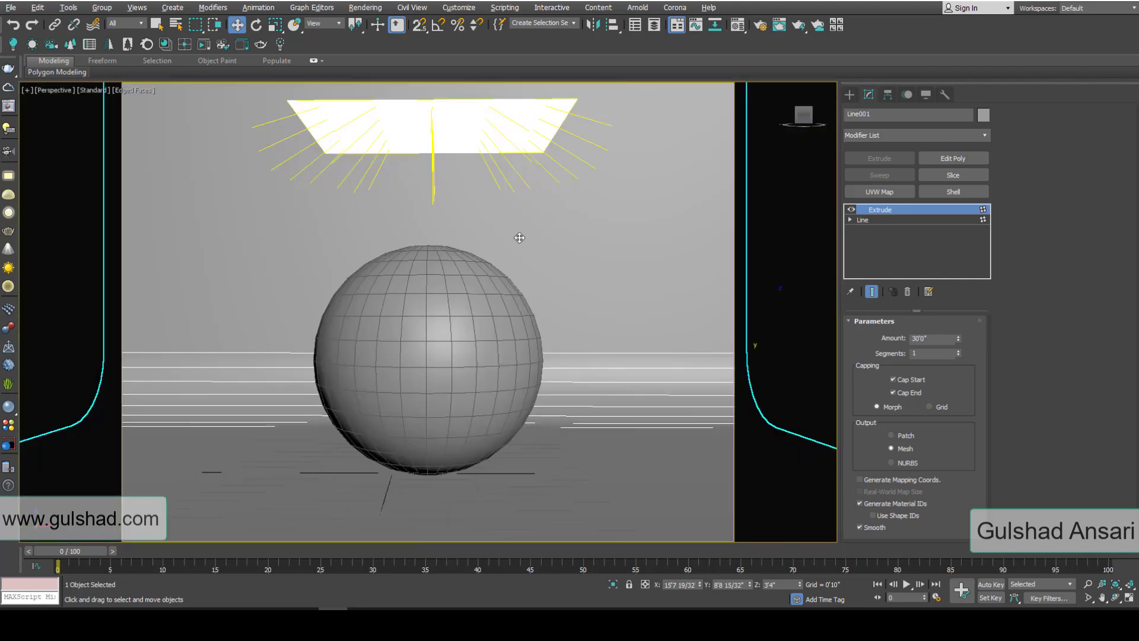
# Turn off the rectangular light above the sphere and run a brief Corona test render
pyautogui.click(509, 121)
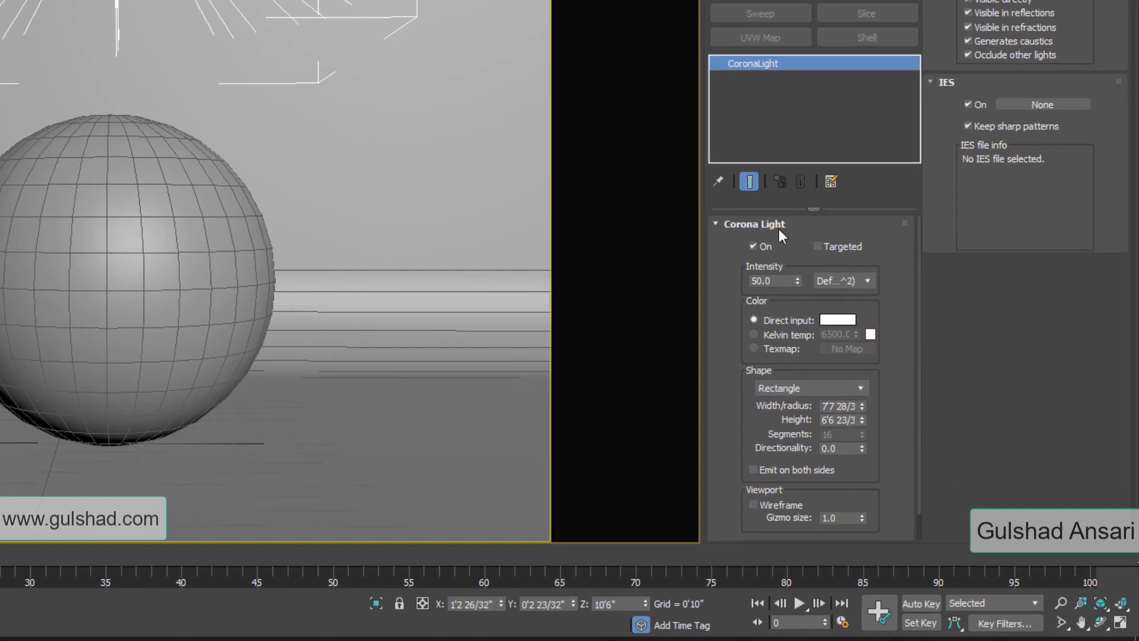
pyautogui.click(760, 245)
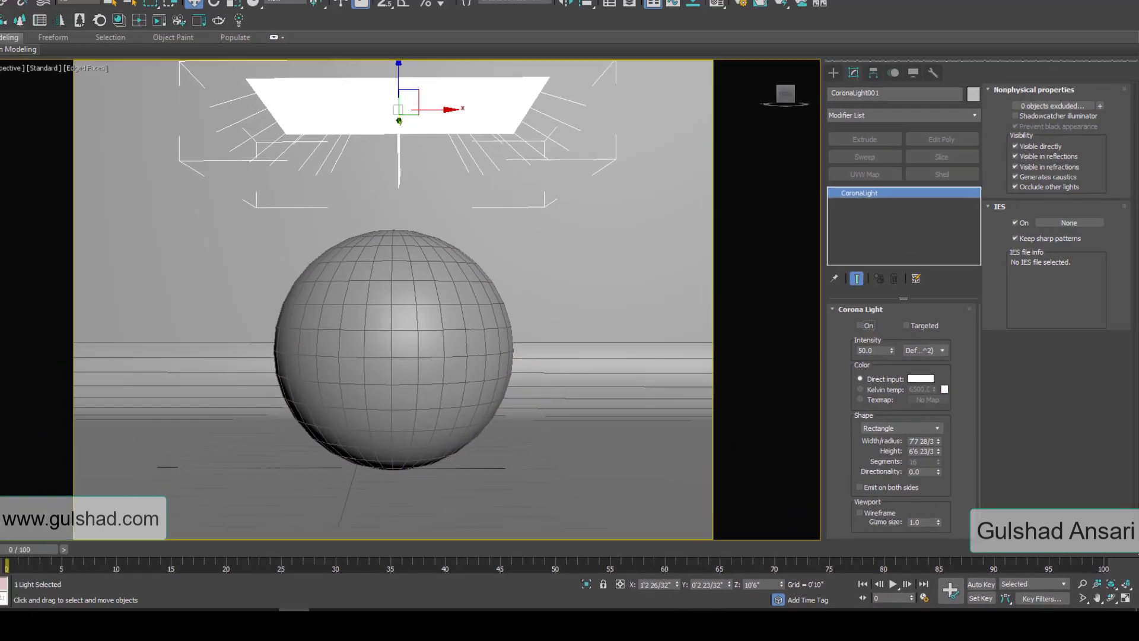
pyautogui.click(199, 20)
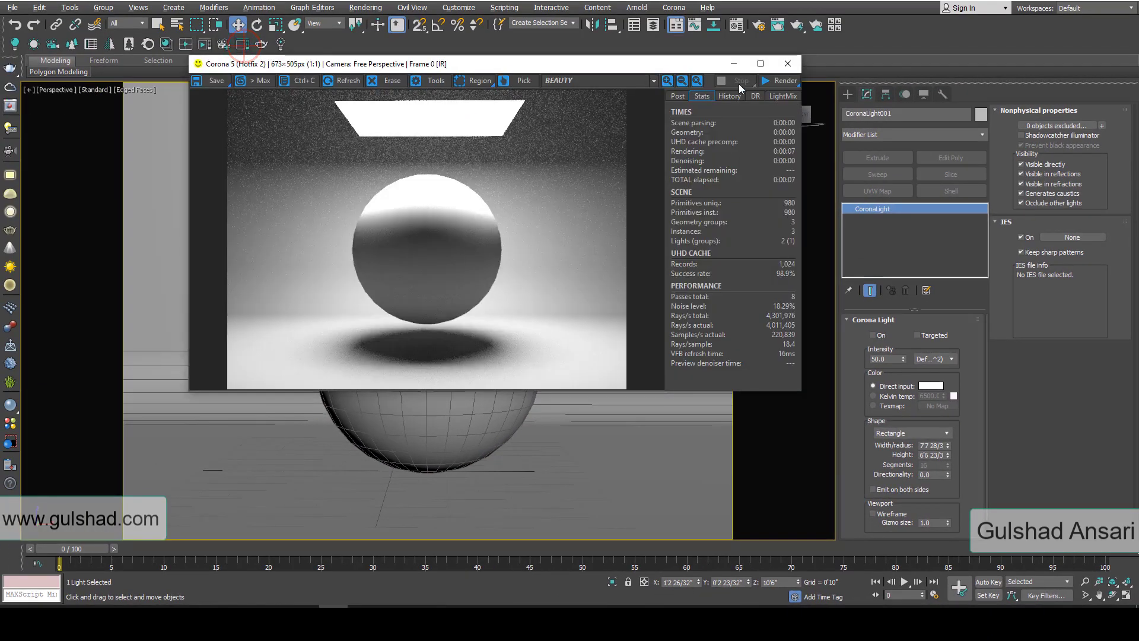
pyautogui.click(771, 80)
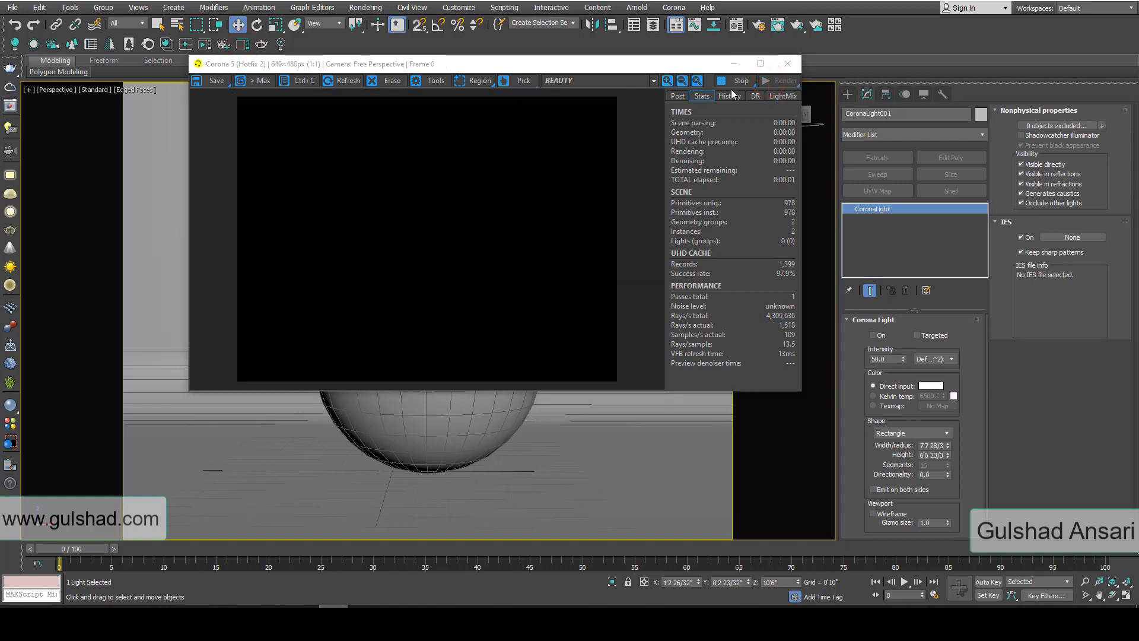
pyautogui.click(734, 81)
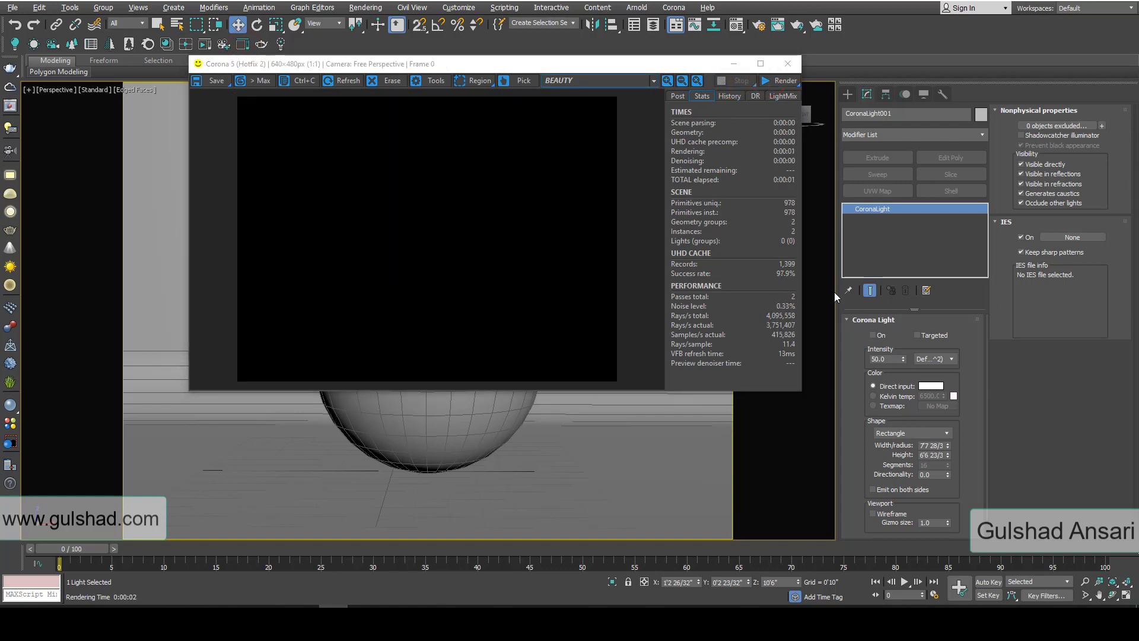
# Turn the rectangular light above the sphere back on and start a Corona render, moving the frame buffer clear of the light settings
pyautogui.doubleClick(887, 359)
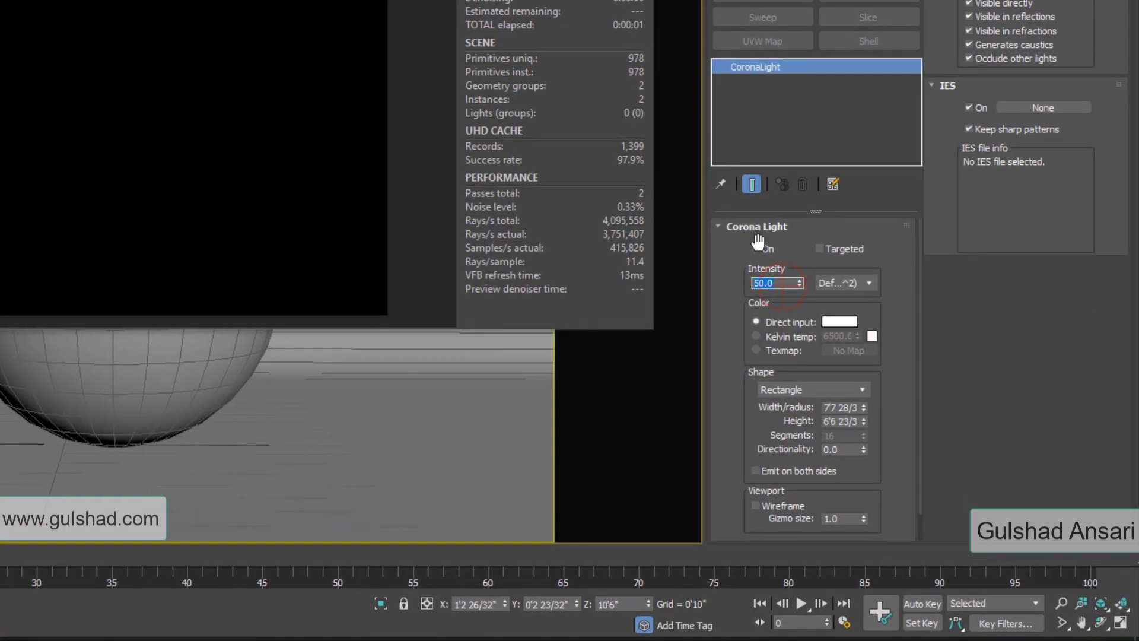
pyautogui.click(760, 248)
pyautogui.click(623, 1)
pyautogui.click(355, 50)
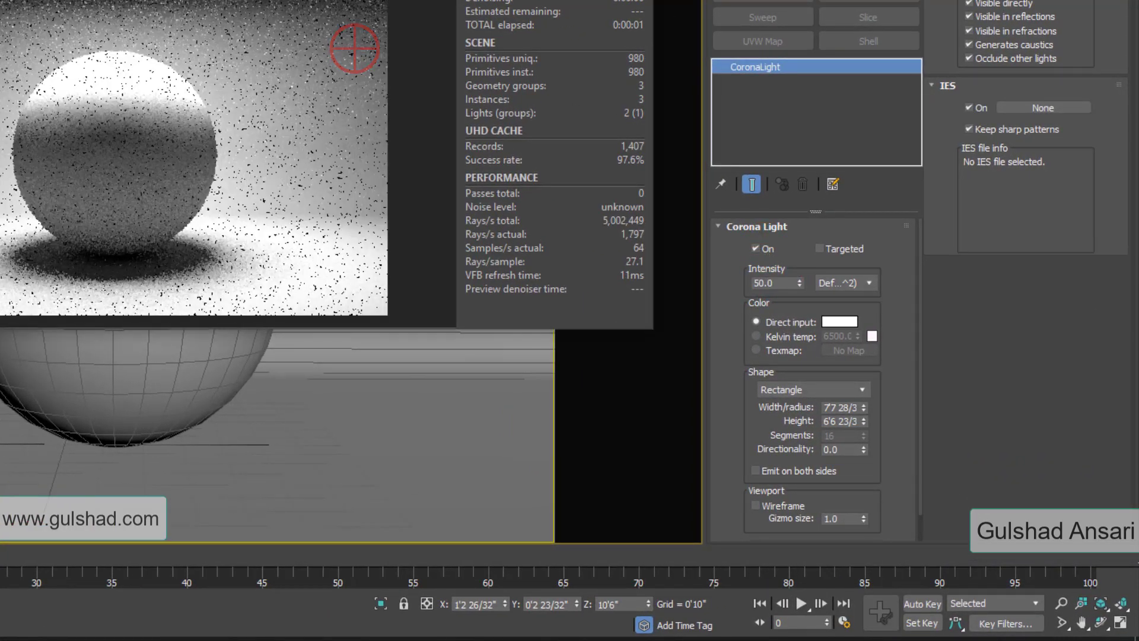
pyautogui.moveTo(356, 0); pyautogui.dragTo(391, 0)
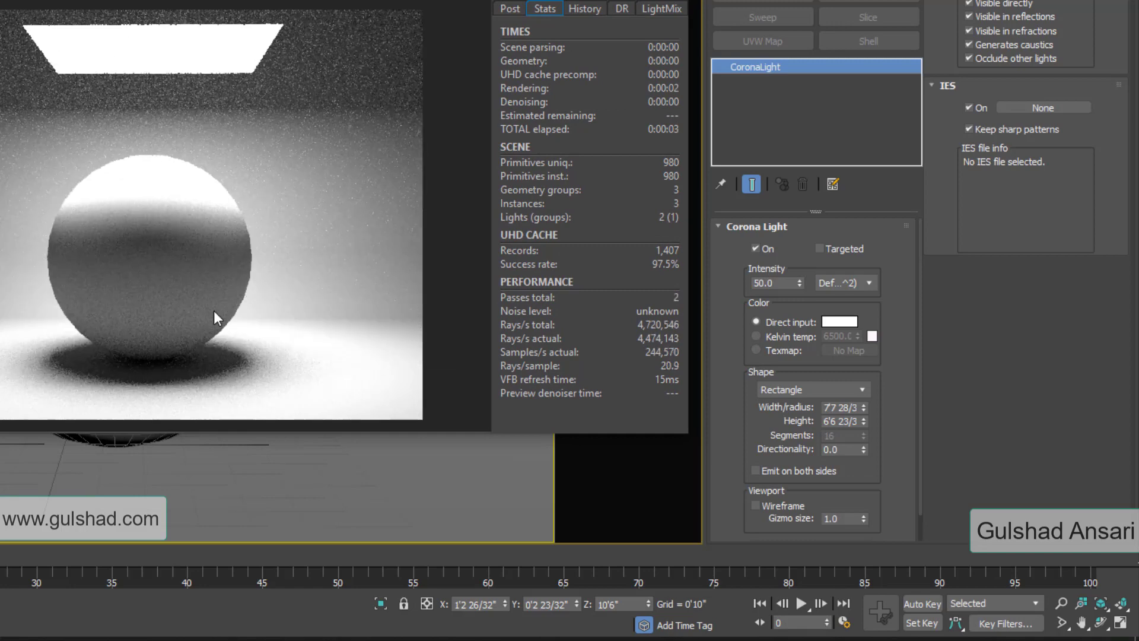
# Set the light's intensity to 20, stop the running render and start an interactive Corona render
pyautogui.doubleClick(763, 284)
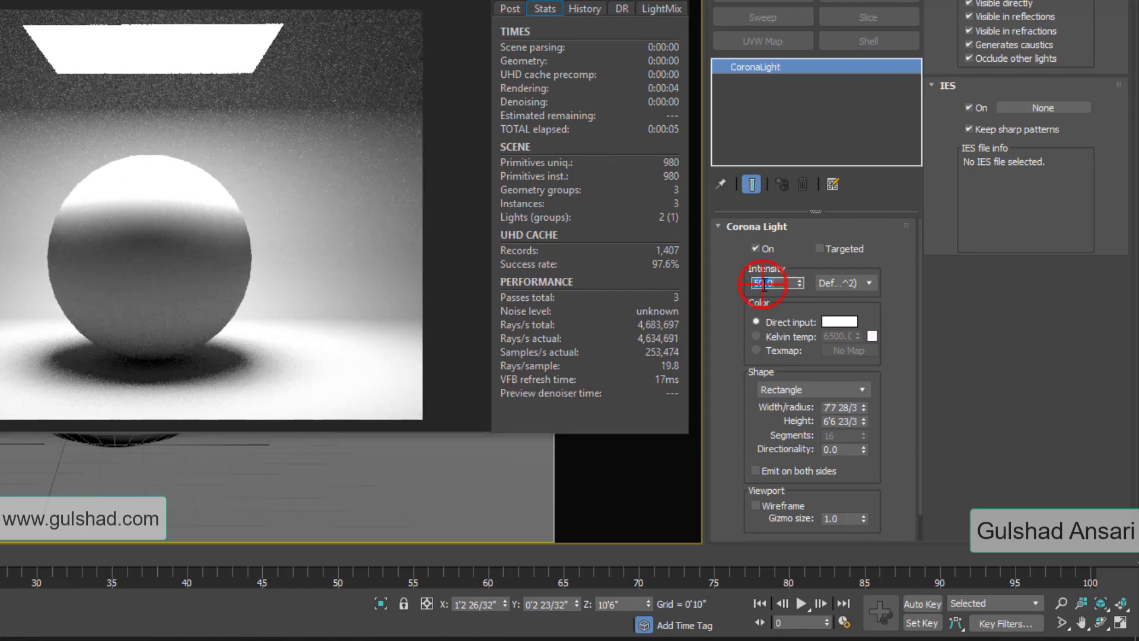
pyautogui.write('20')
pyautogui.press('Return')
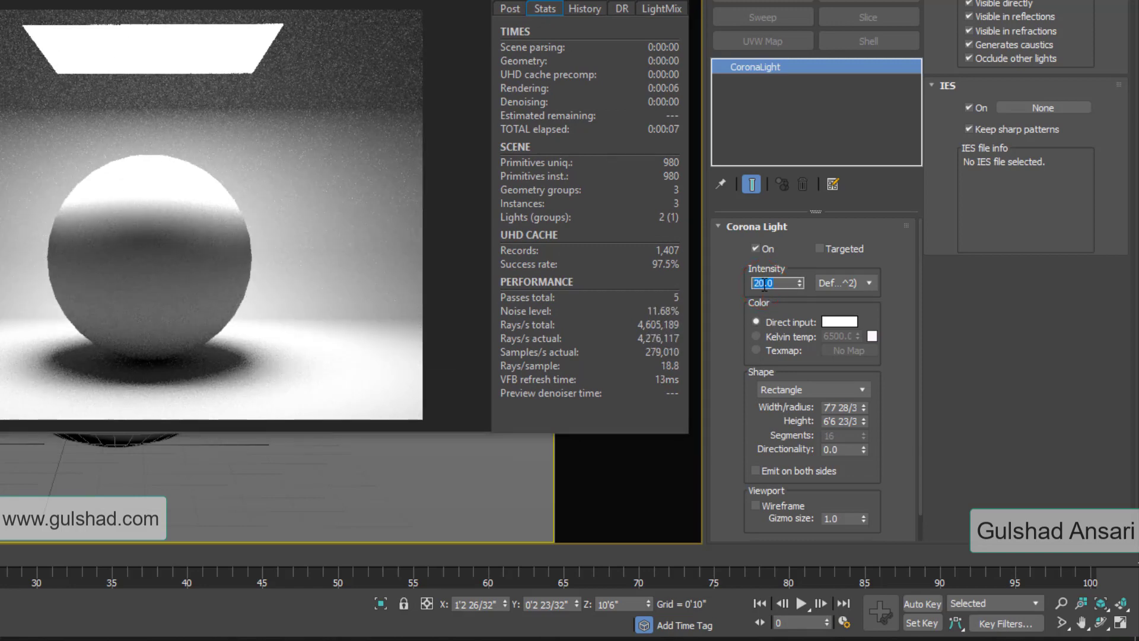
pyautogui.click(378, 163)
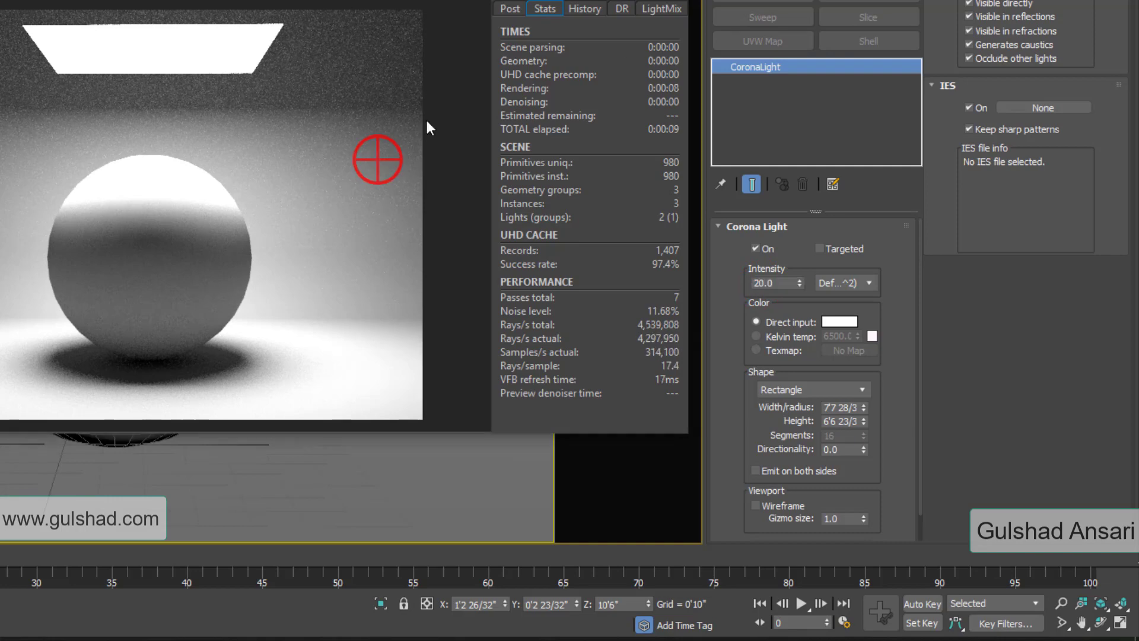
pyautogui.press('Escape')
pyautogui.click(652, 8)
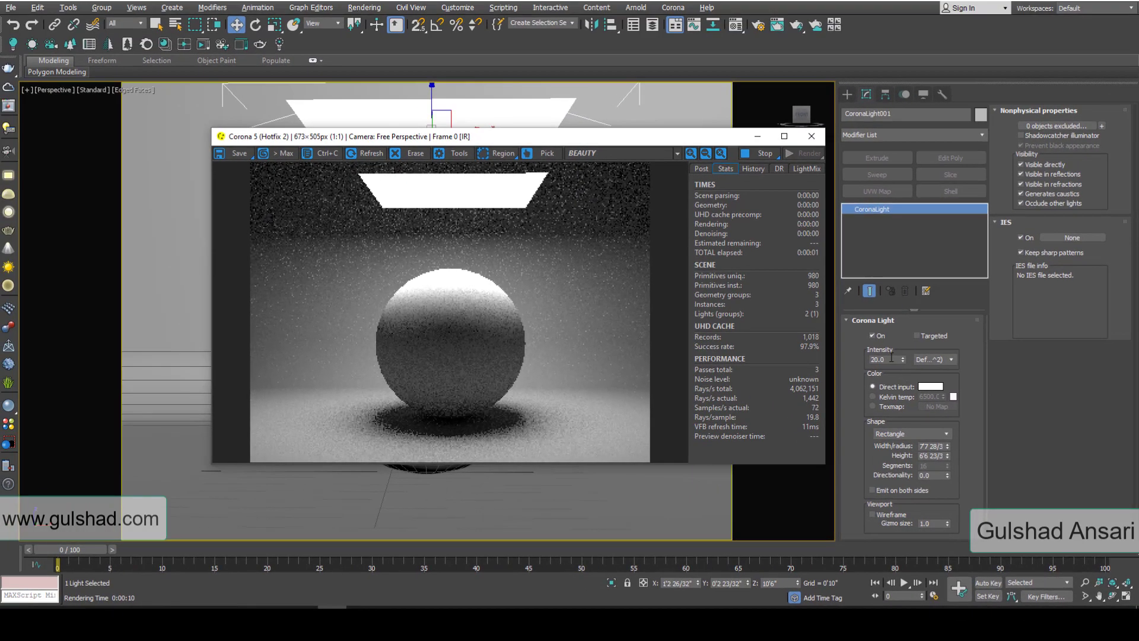
# Try light intensities of 30 and 100 in the interactive render, and return the intensity to 20
pyautogui.doubleClick(876, 359)
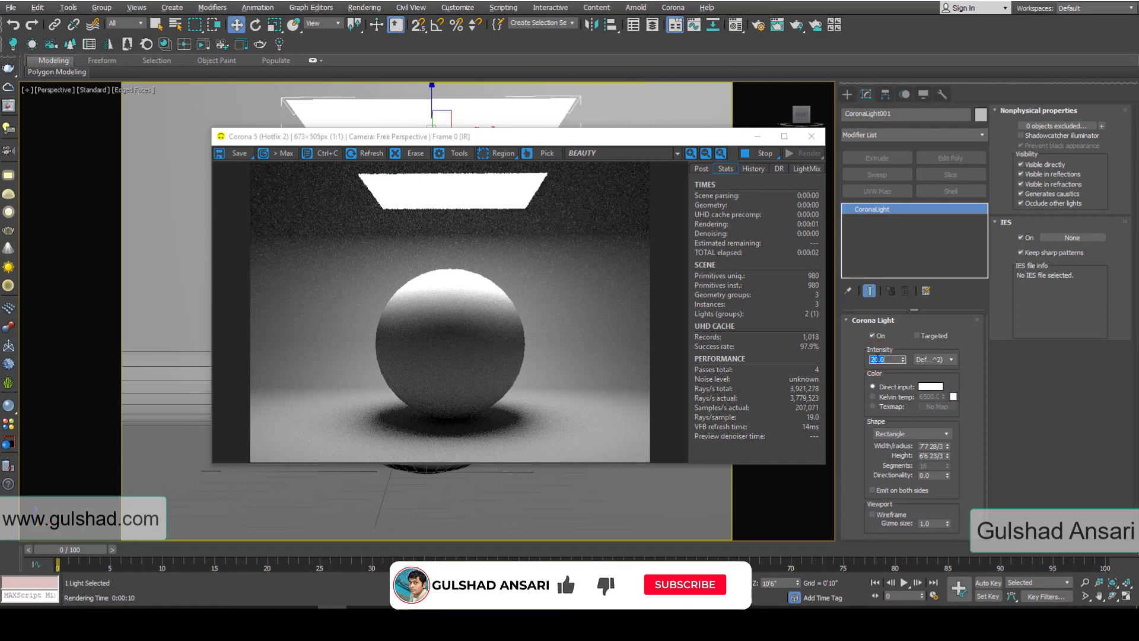
pyautogui.write('50')
pyautogui.press('Return')
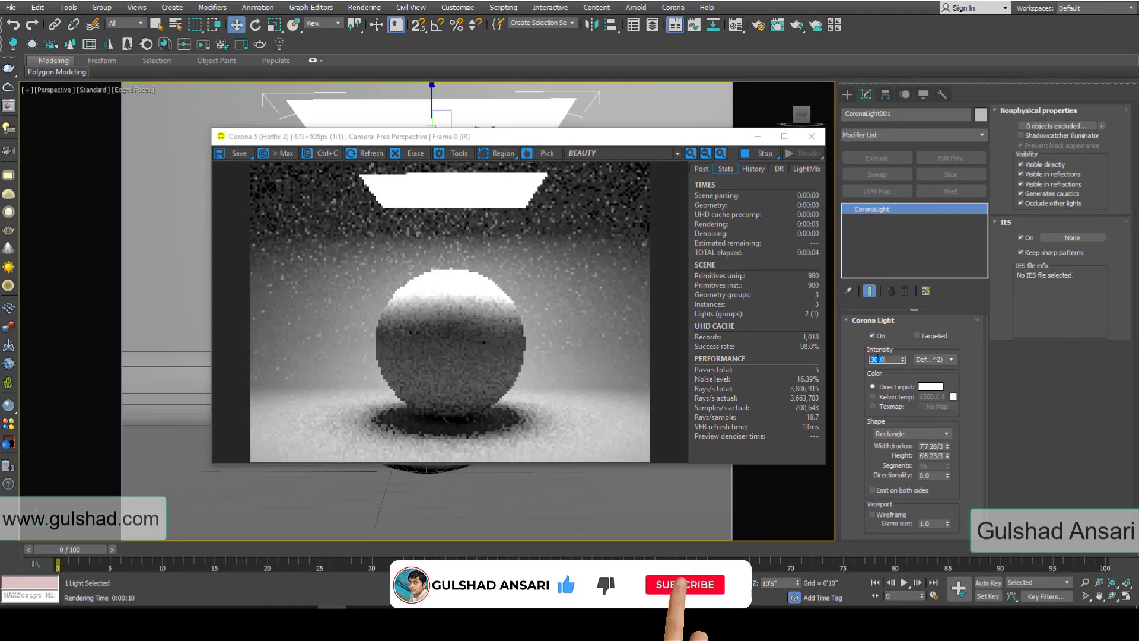
pyautogui.write('100')
pyautogui.press('Return')
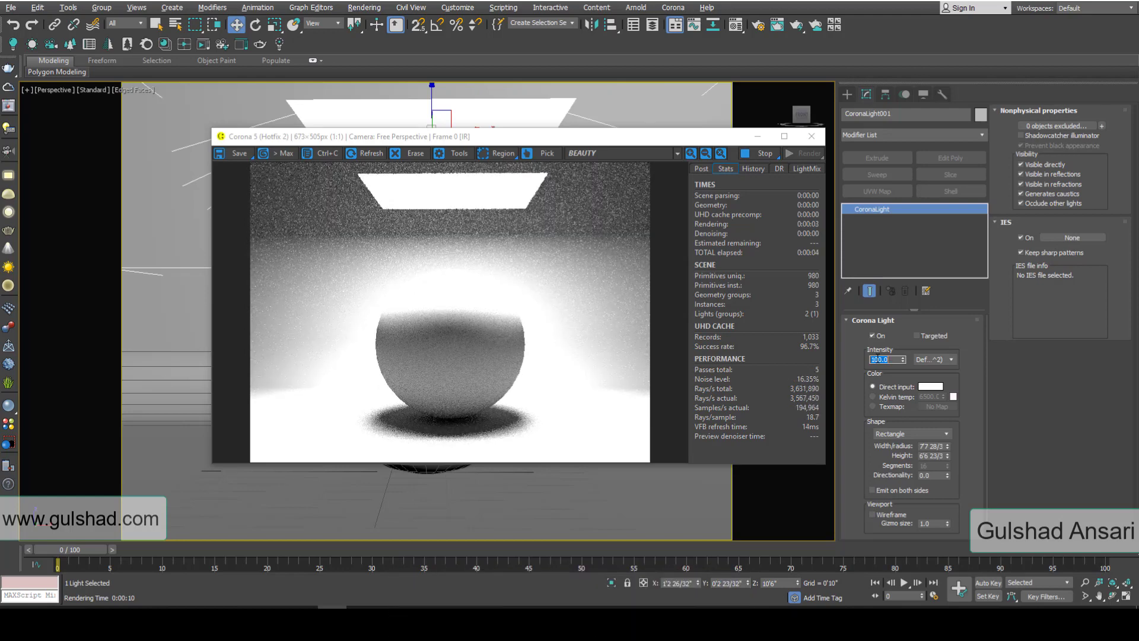
pyautogui.write('20')
pyautogui.press('Return')
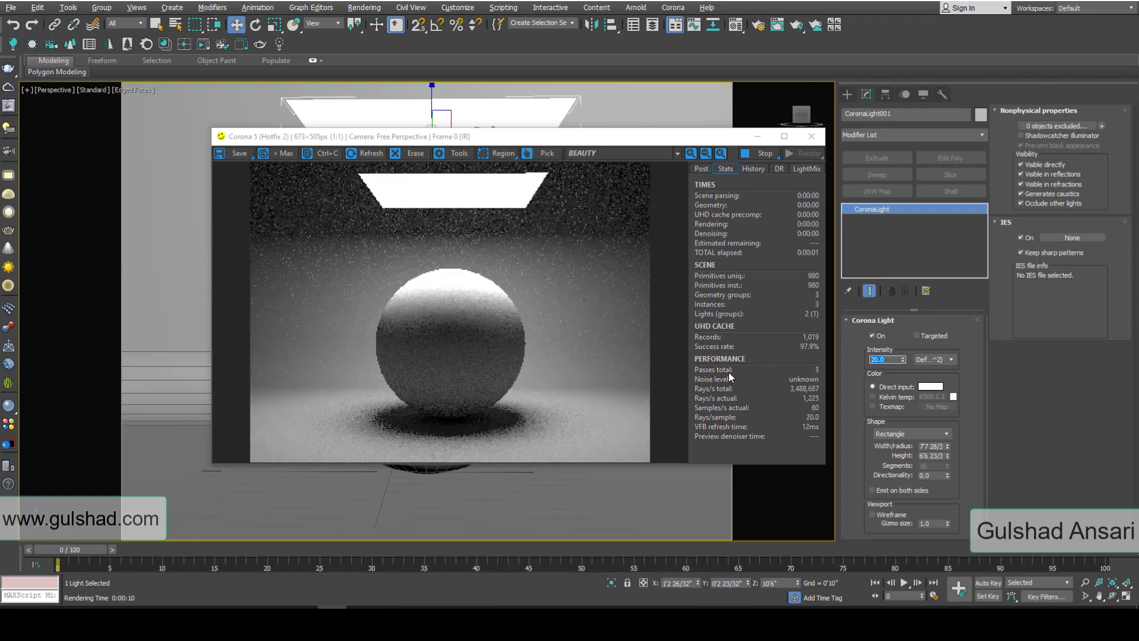
# Try candela as the light's intensity unit and switch back to the default unit
pyautogui.click(945, 360)
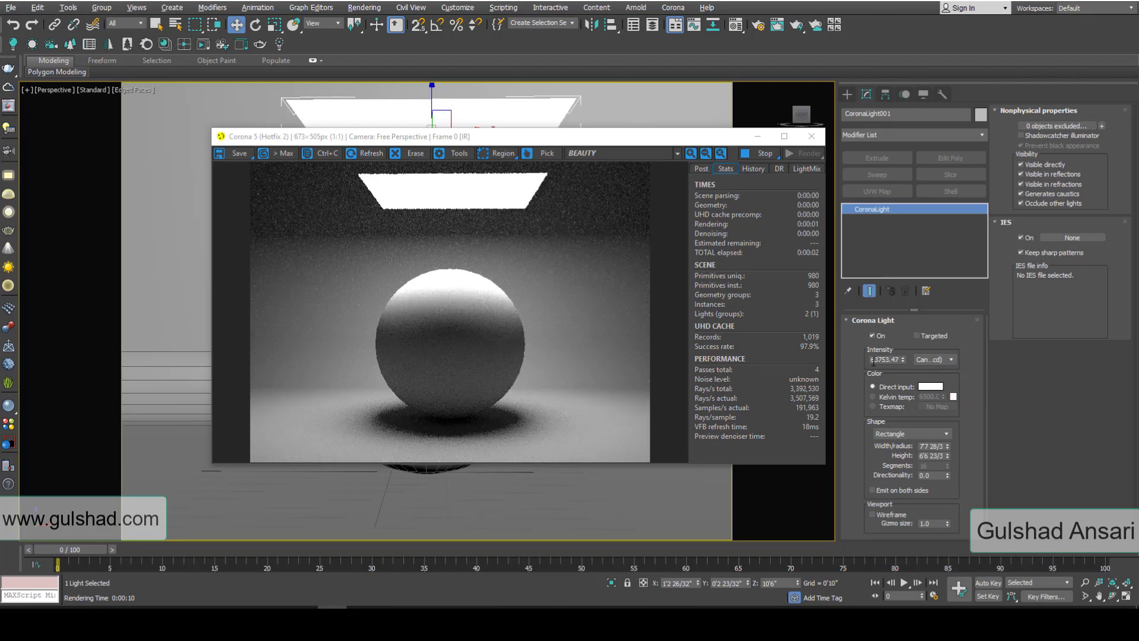
pyautogui.click(945, 360)
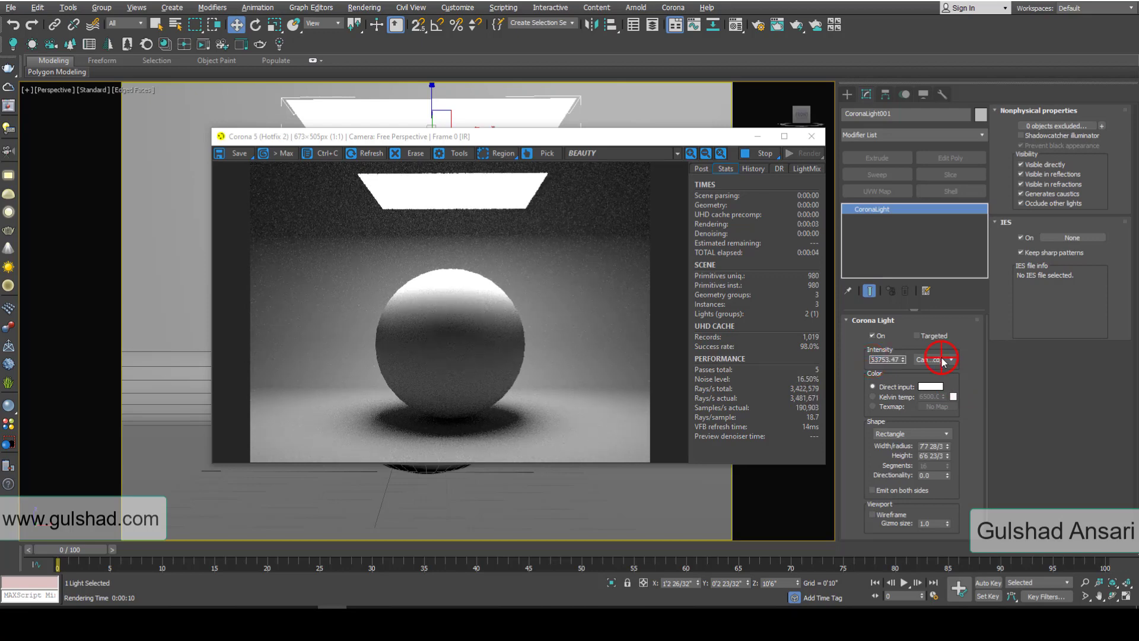
pyautogui.click(934, 369)
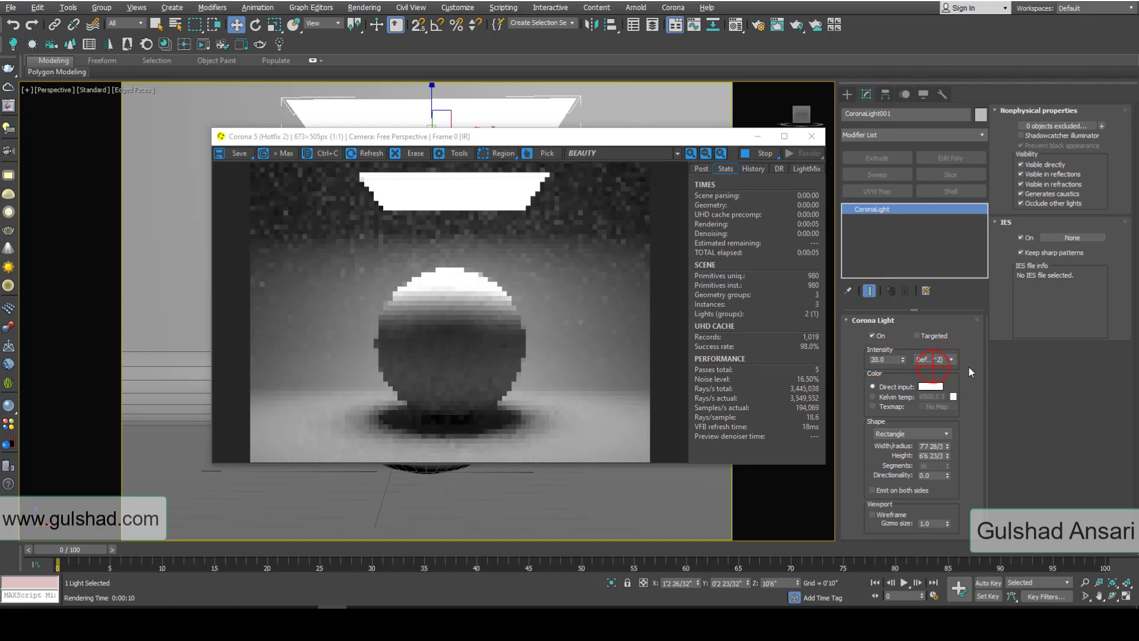
# Change the light's direct input color from white to a pale purple, trying a cyan tint first
pyautogui.click(927, 389)
pyautogui.click(692, 284)
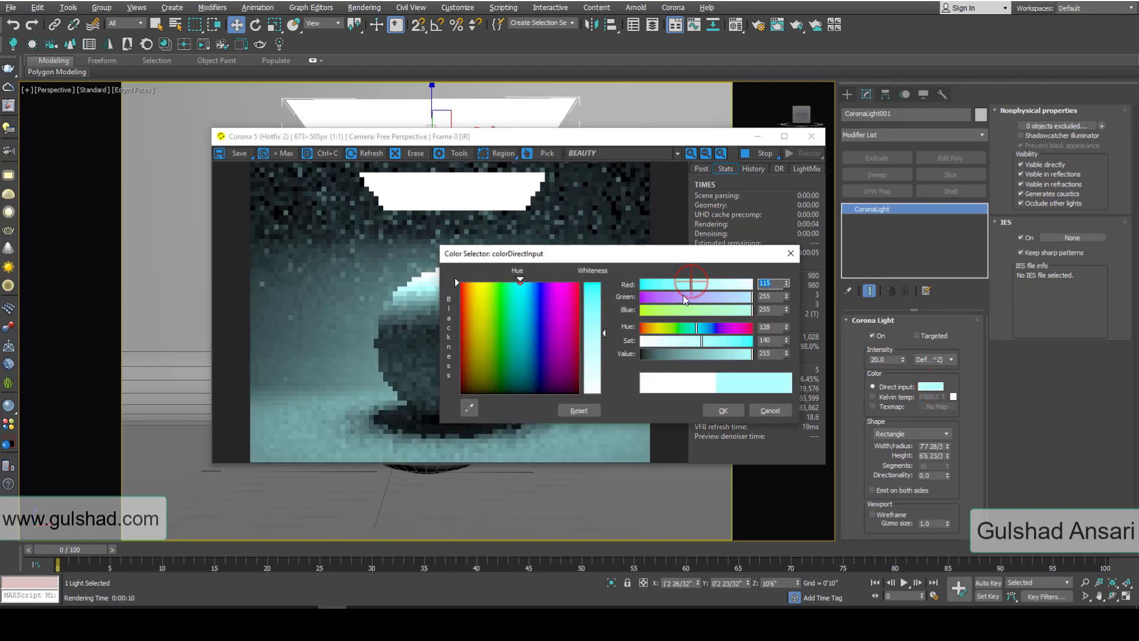
pyautogui.moveTo(714, 340); pyautogui.dragTo(669, 342)
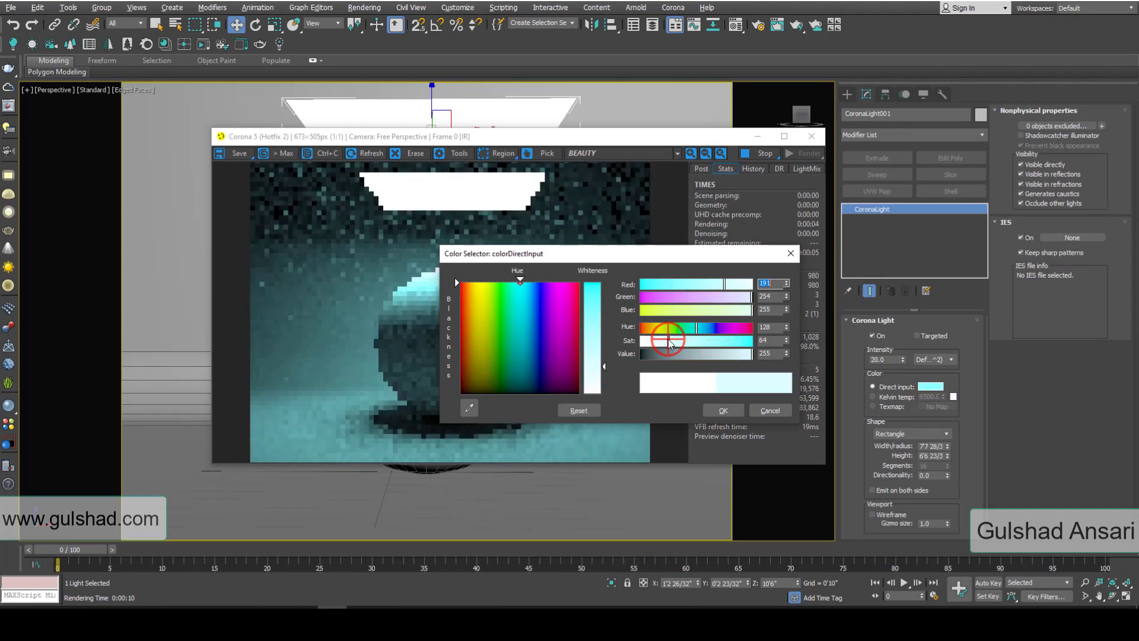
pyautogui.click(707, 295)
pyautogui.click(724, 410)
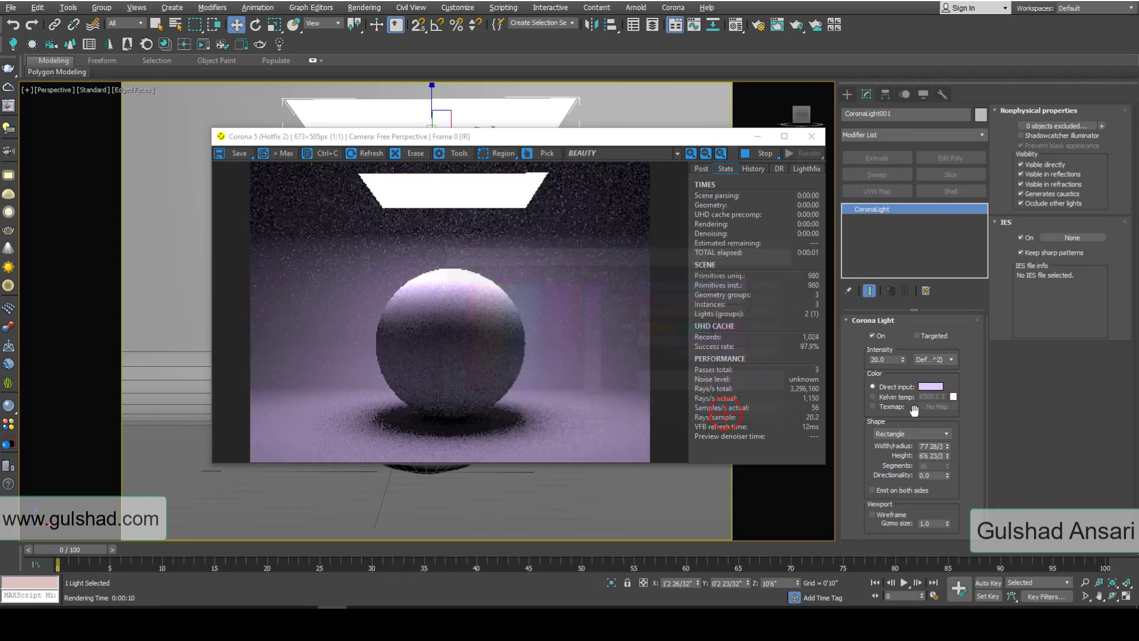
# Switch the light's color to Kelvin temperature, trying 3000 and 5000 before setting it to 6500
pyautogui.click(881, 396)
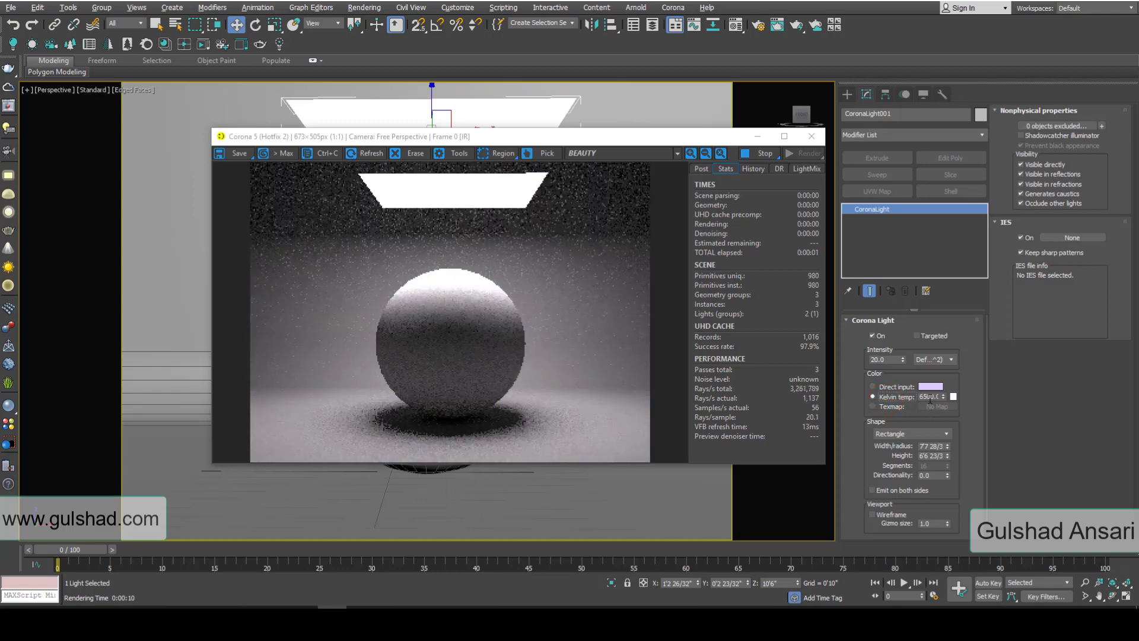
pyautogui.doubleClick(930, 396)
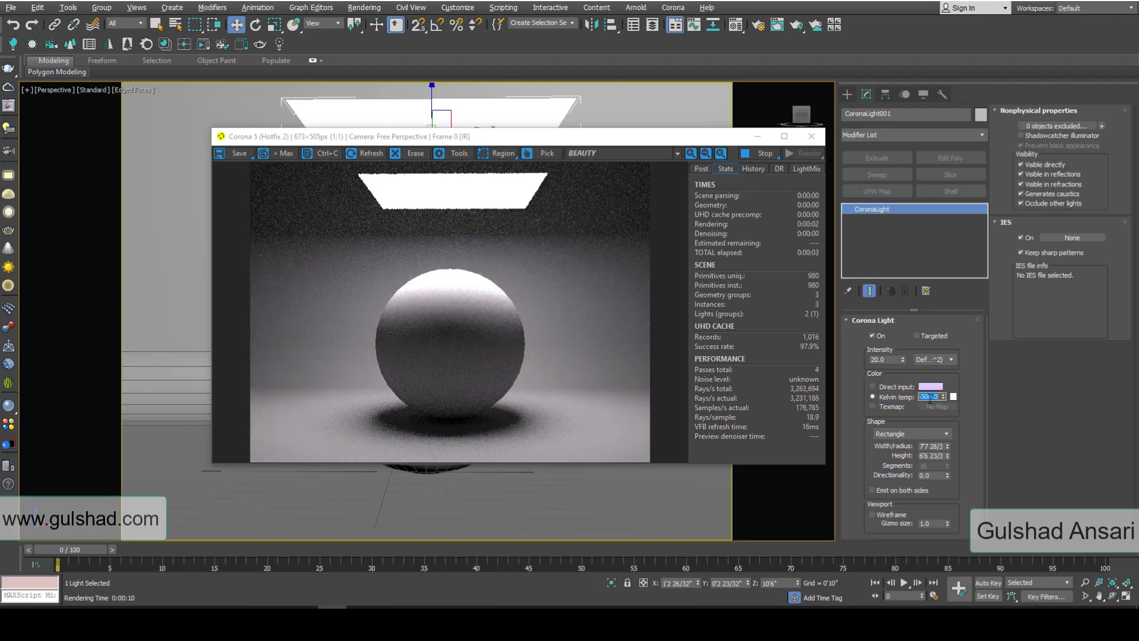
pyautogui.press('Return')
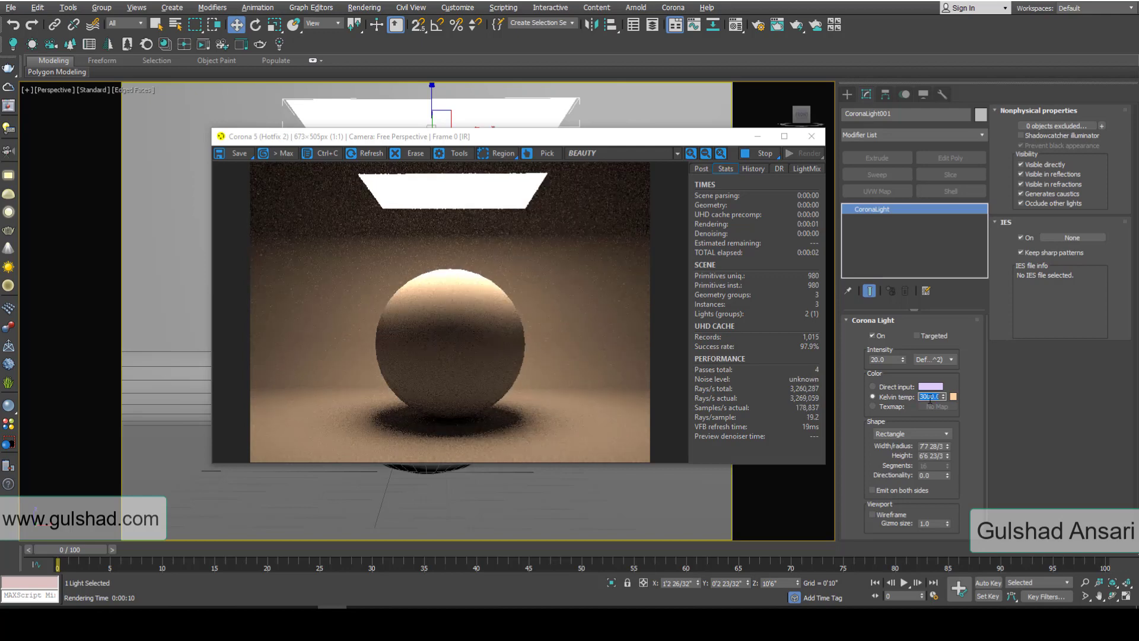
pyautogui.write('5000')
pyautogui.press('Return')
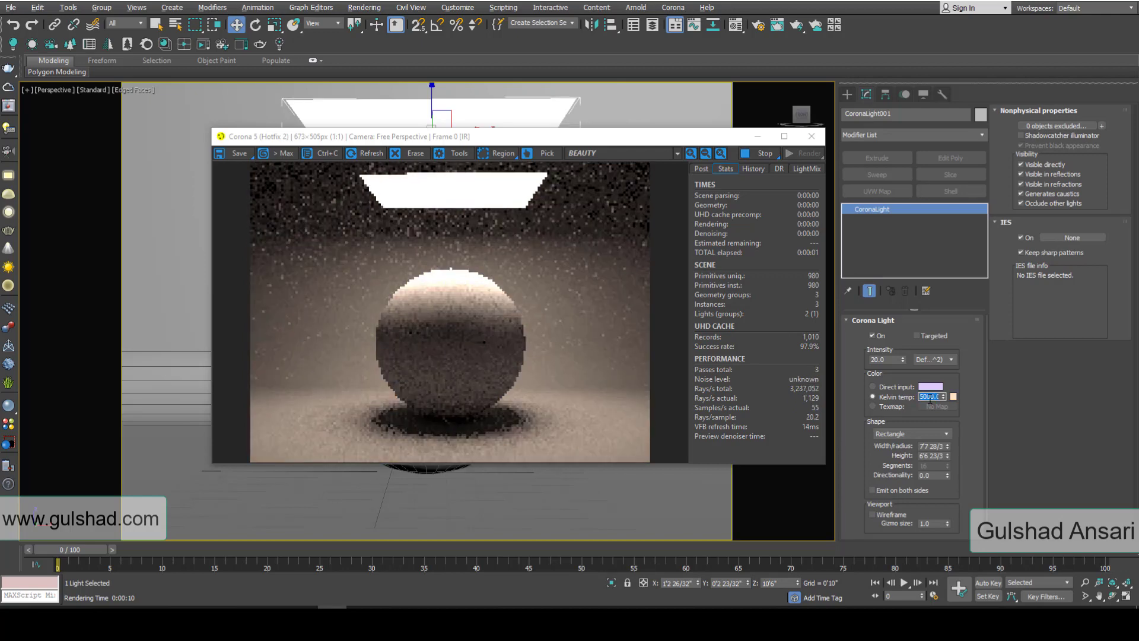
pyautogui.write('6500')
pyautogui.press('Return')
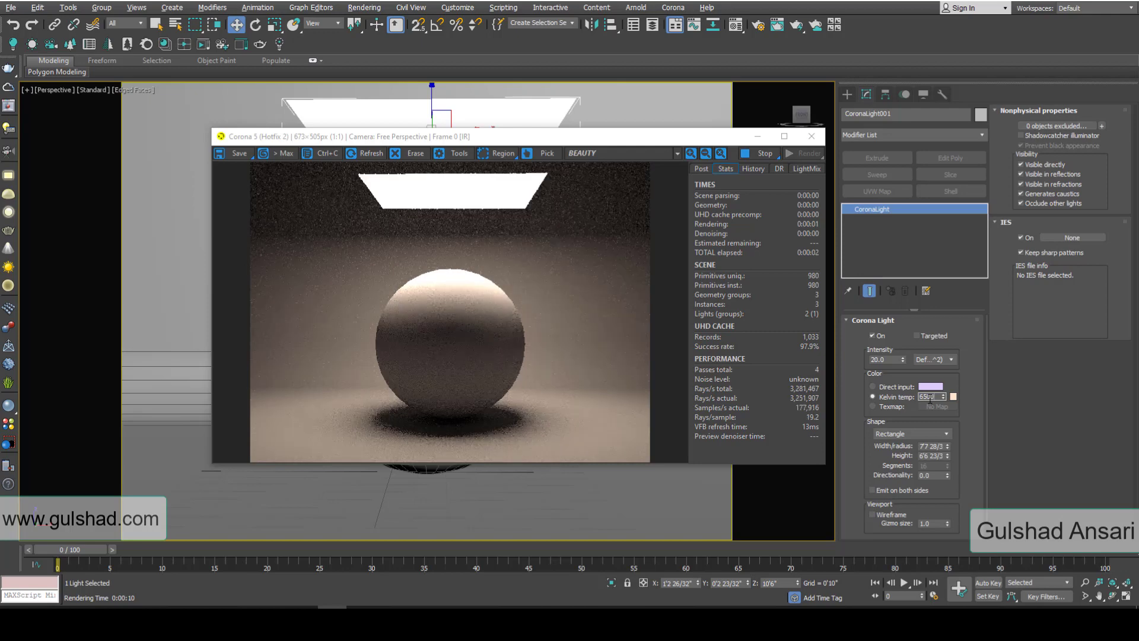
# Try the texmap option as the light's color source and switch back to Kelvin temperature
pyautogui.click(878, 407)
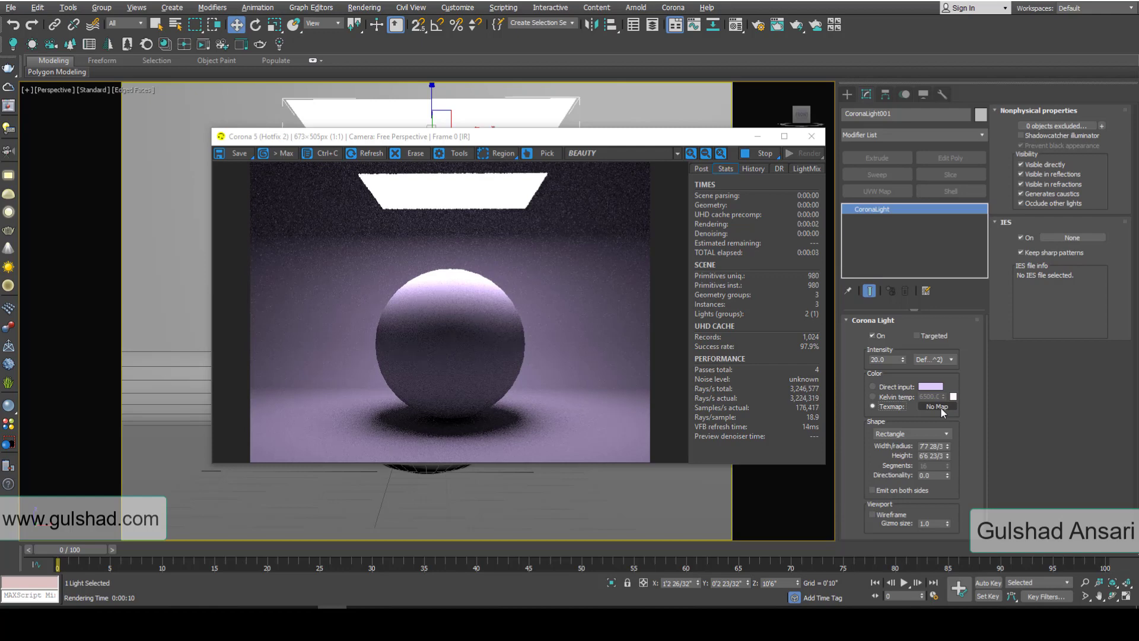
pyautogui.click(883, 396)
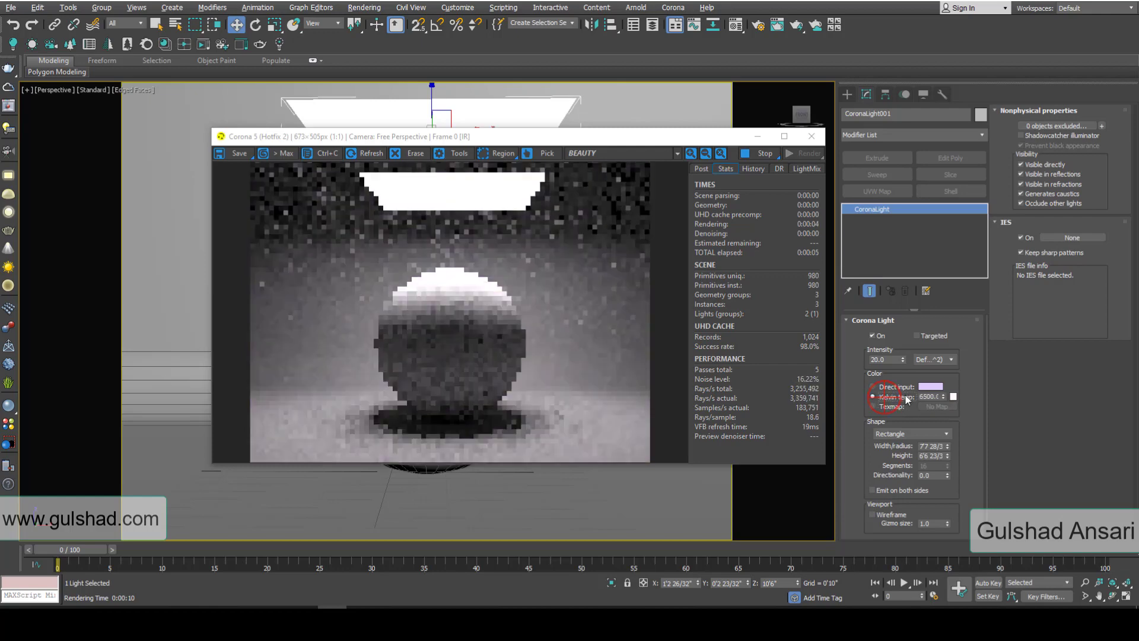
# Stop the interactive render and close the Corona frame buffer
pyautogui.moveTo(857, 438); pyautogui.dragTo(884, 416)
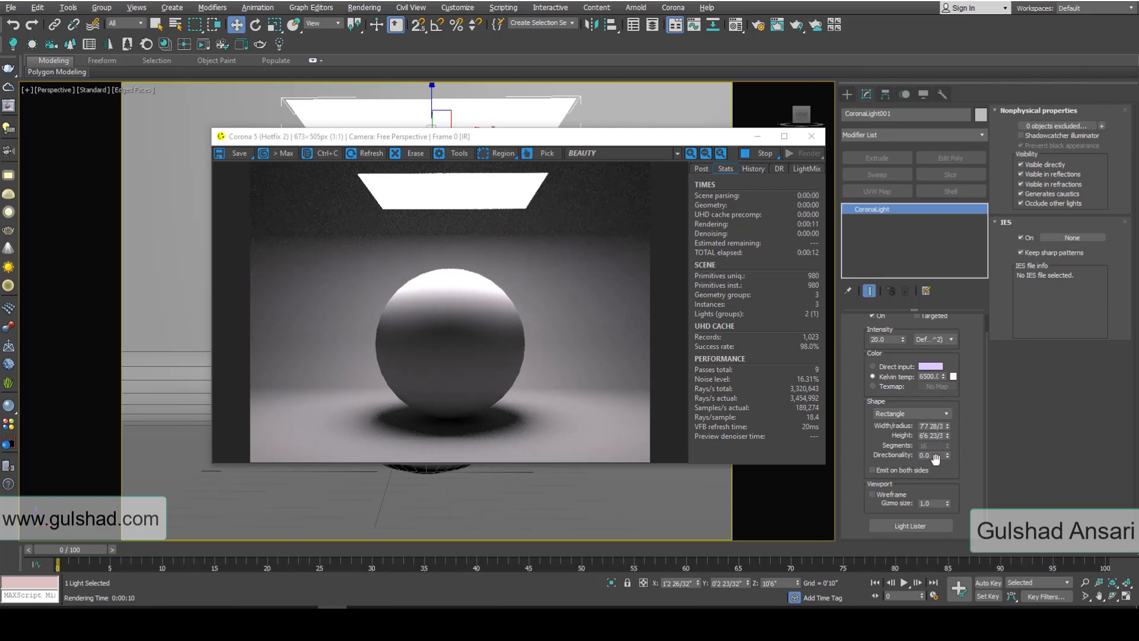
pyautogui.click(763, 154)
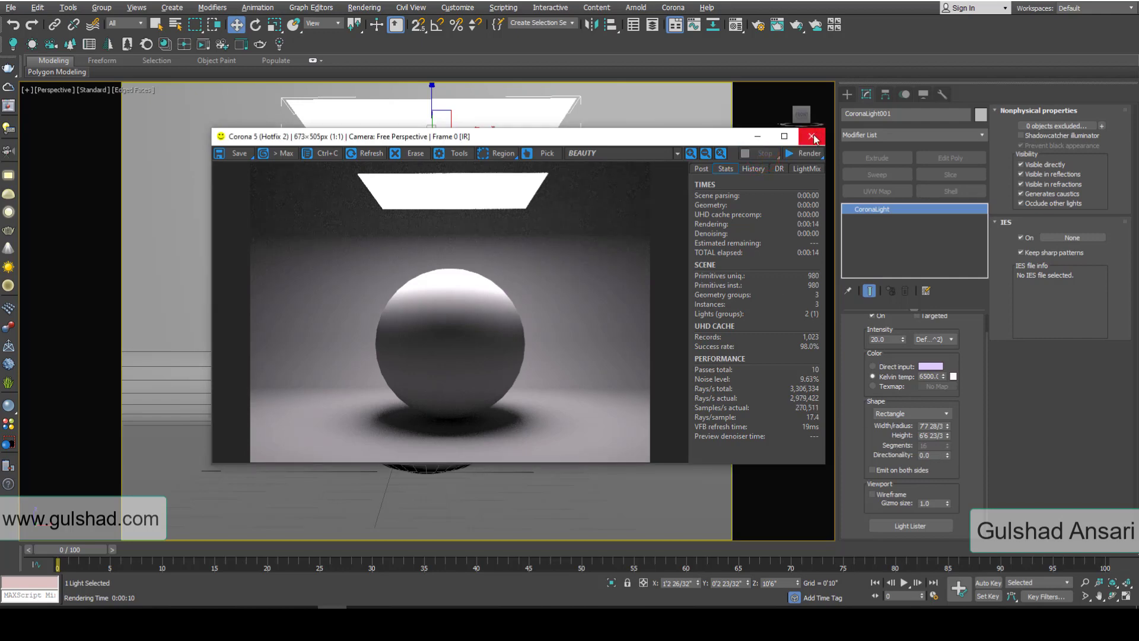
pyautogui.click(812, 137)
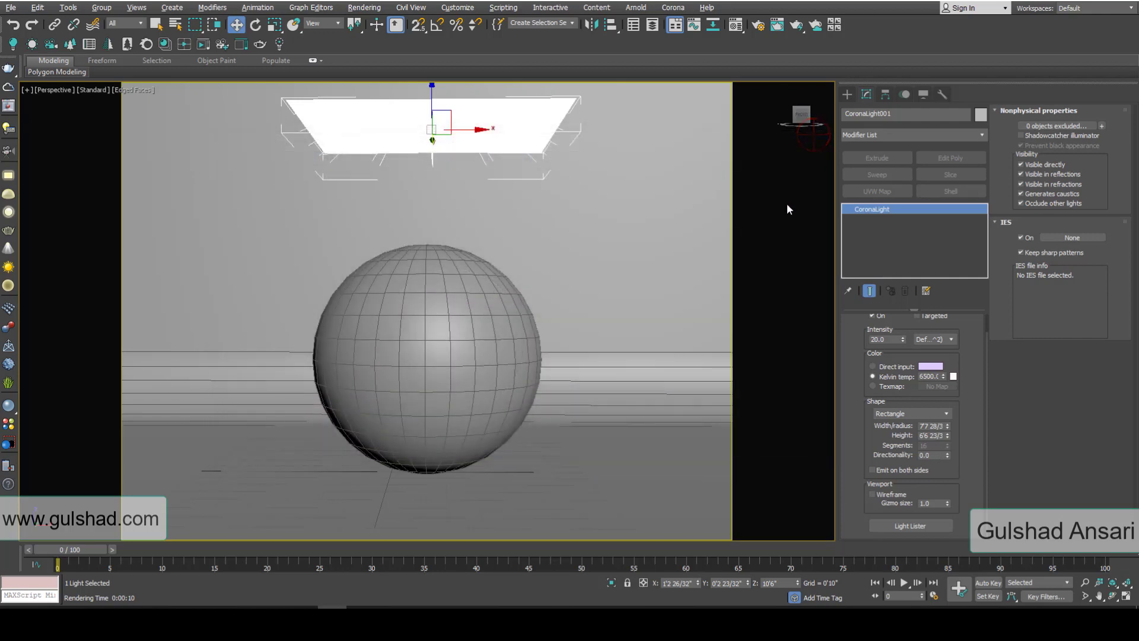
# Raise the light's directionality to about 0.54 and inspect its emission lines from the side in the Perspective view
pyautogui.scroll(-5, 453, 167)
pyautogui.keyDown('alt'); pyautogui.moveTo(453, 167); pyautogui.dragTo(540, 222, button='middle'); pyautogui.keyUp('alt')
pyautogui.scroll(4, 415, 189)
pyautogui.moveTo(479, 190); pyautogui.dragTo(440, 205, button='middle')
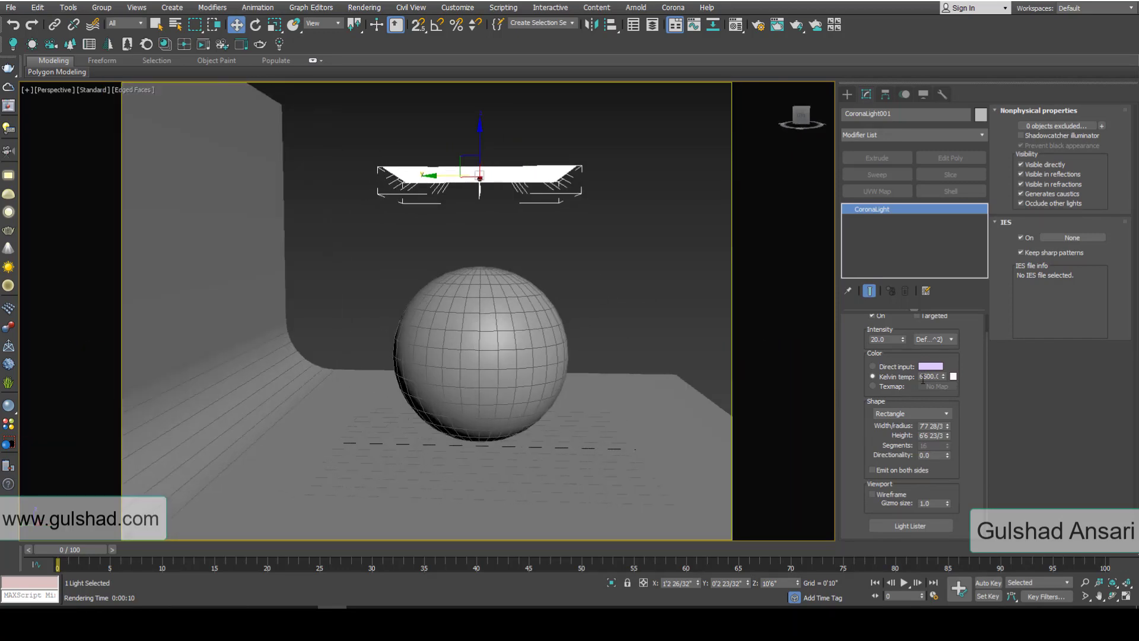
pyautogui.doubleClick(931, 455)
pyautogui.write('1')
pyautogui.press('Return')
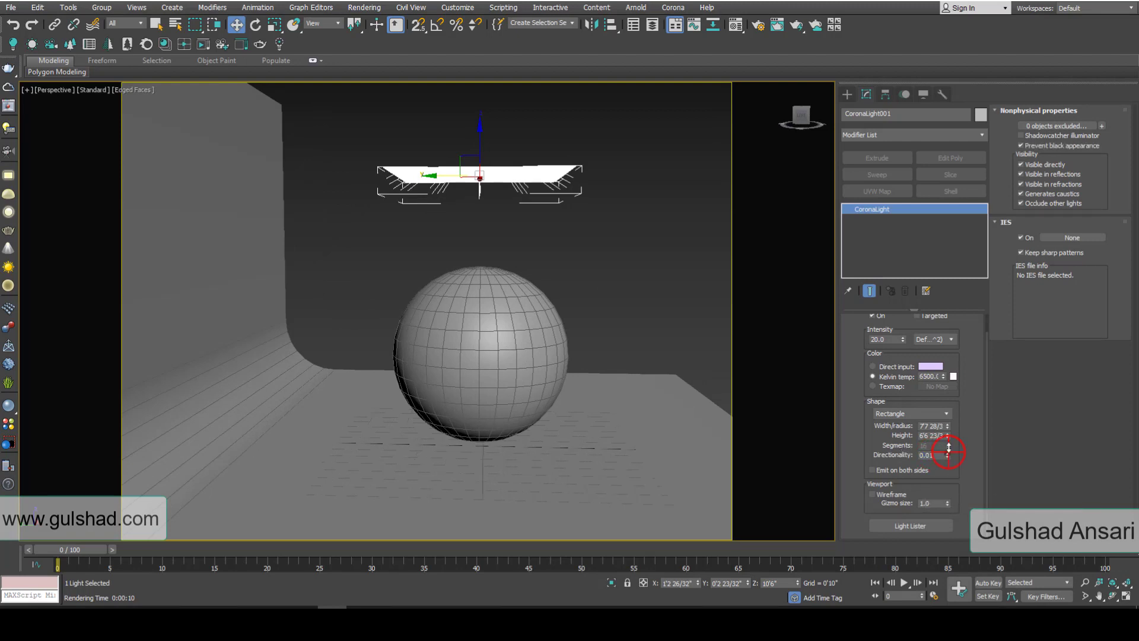
pyautogui.moveTo(947, 399); pyautogui.dragTo(952, 423)
pyautogui.scroll(4, 523, 177)
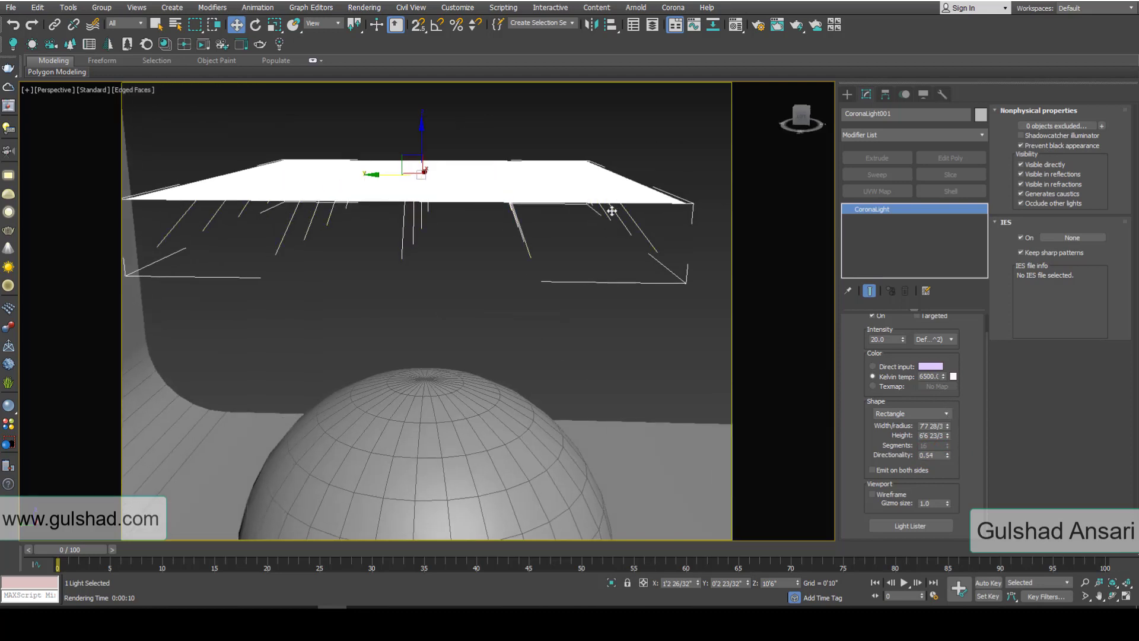
pyautogui.keyDown('alt'); pyautogui.moveTo(661, 259); pyautogui.dragTo(683, 228, button='middle'); pyautogui.keyUp('alt')
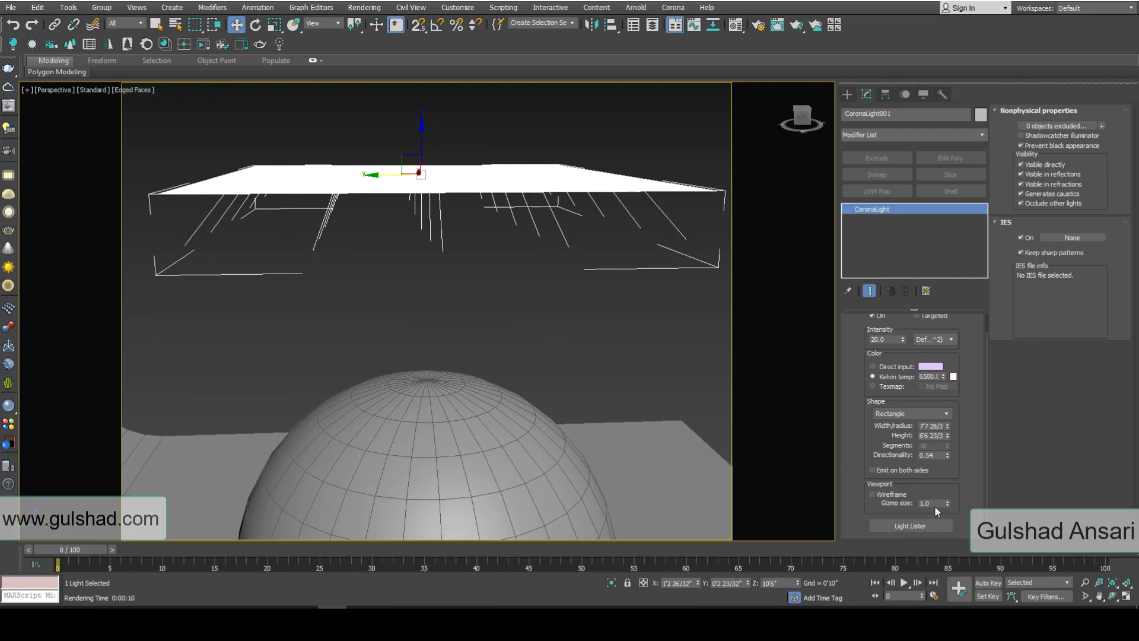
# Enlarge the light's viewport gizmo size to 3.82 and further to about 12.26, so its emission lines extend past the sphere
pyautogui.moveTo(936, 503); pyautogui.dragTo(542, 278)
pyautogui.scroll(-3, 544, 278)
pyautogui.moveTo(592, 300); pyautogui.dragTo(502, 243, button='middle')
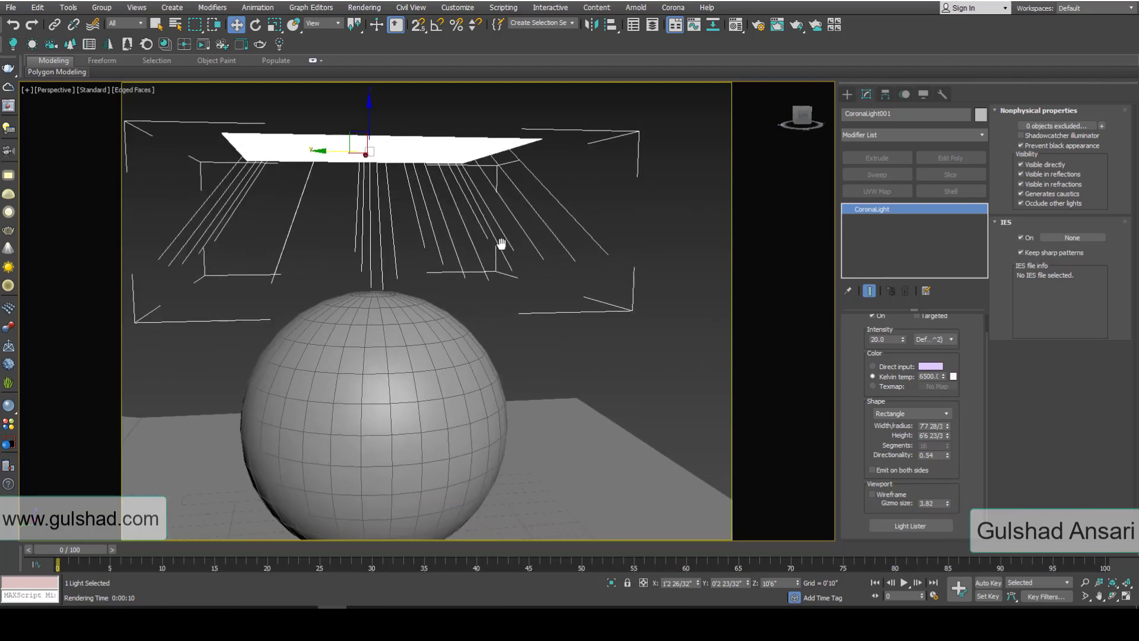
pyautogui.moveTo(948, 505); pyautogui.dragTo(692, 371)
pyautogui.scroll(-3, 692, 371)
pyautogui.moveTo(510, 403); pyautogui.dragTo(506, 358, button='middle')
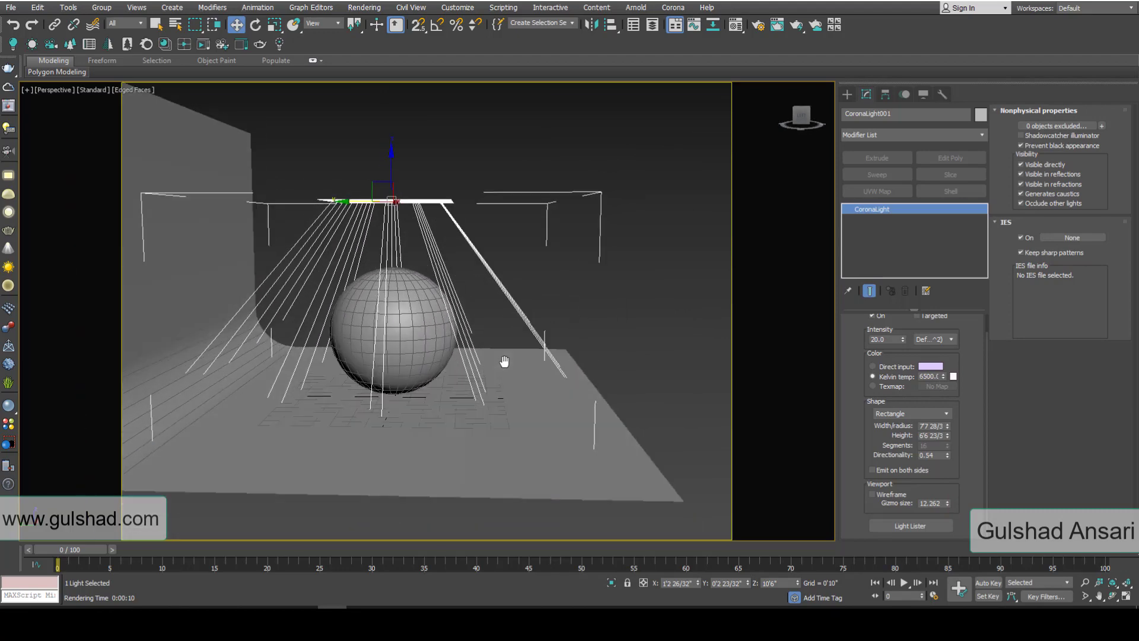
# Reset the light's directionality to 0, check the spread of its emission lines and deselect the light
pyautogui.rightClick(948, 455)
pyautogui.keyDown('alt'); pyautogui.moveTo(577, 267); pyautogui.dragTo(607, 321, button='middle'); pyautogui.keyUp('alt')
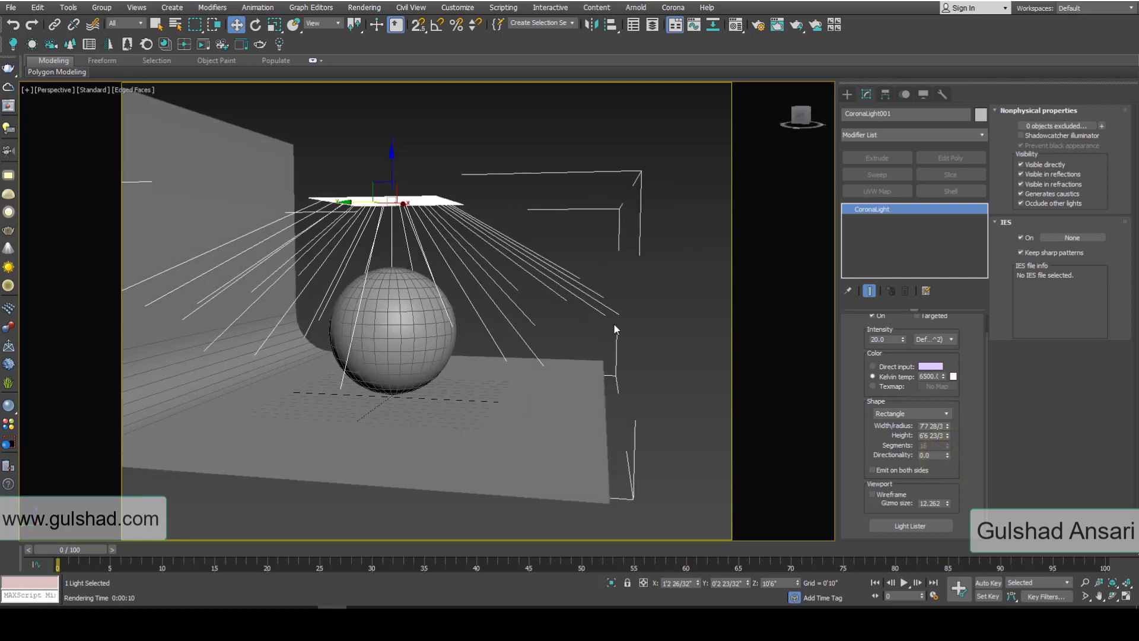
pyautogui.click(782, 90)
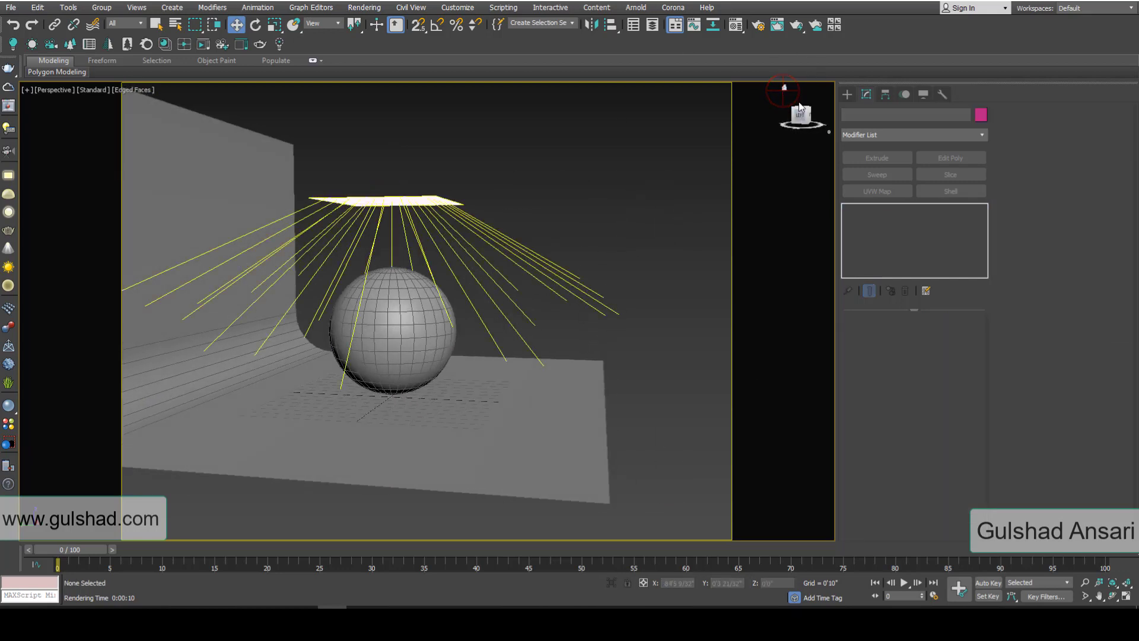
# Select the Corona light in a front-facing Perspective view and raise it to a Z height of about 11'0"
pyautogui.click(783, 89)
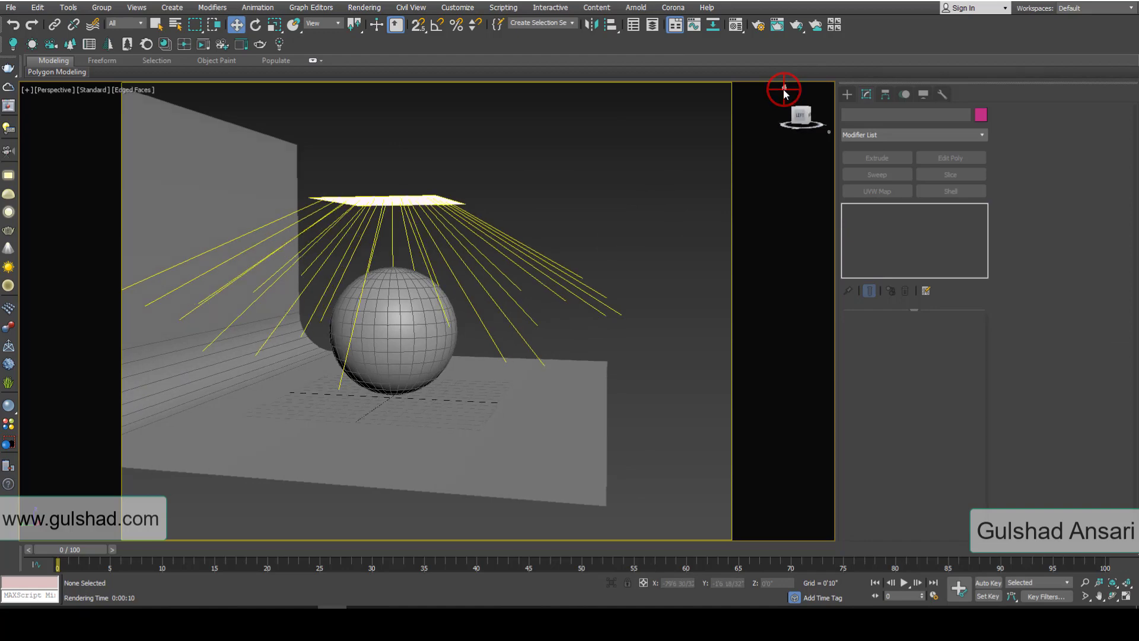
pyautogui.click(508, 126)
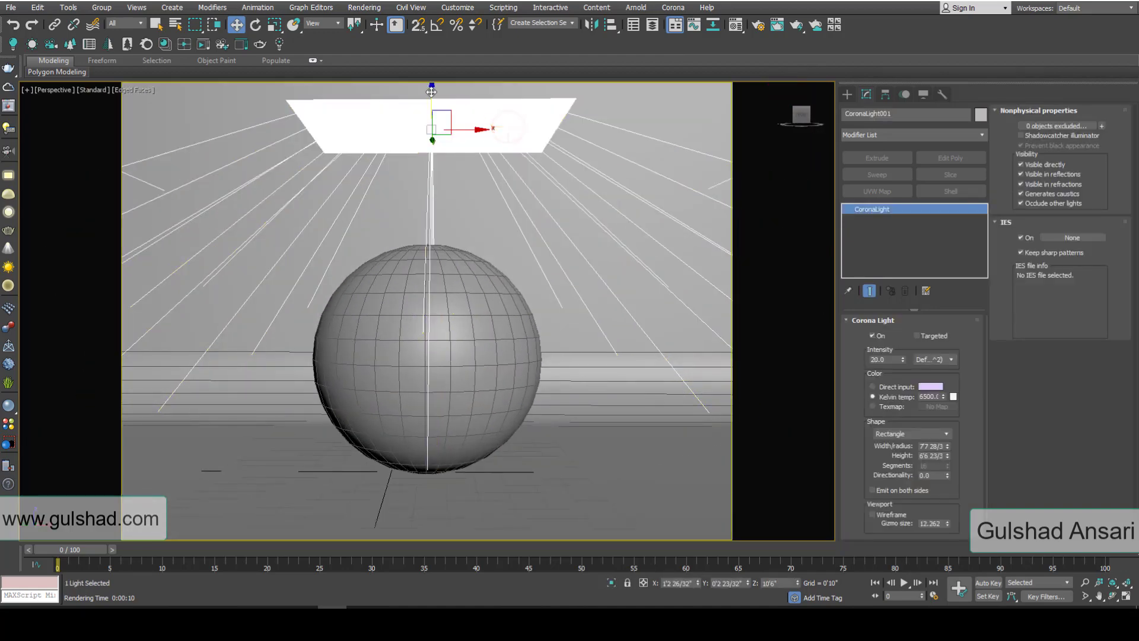
pyautogui.moveTo(432, 108); pyautogui.dragTo(432, 91)
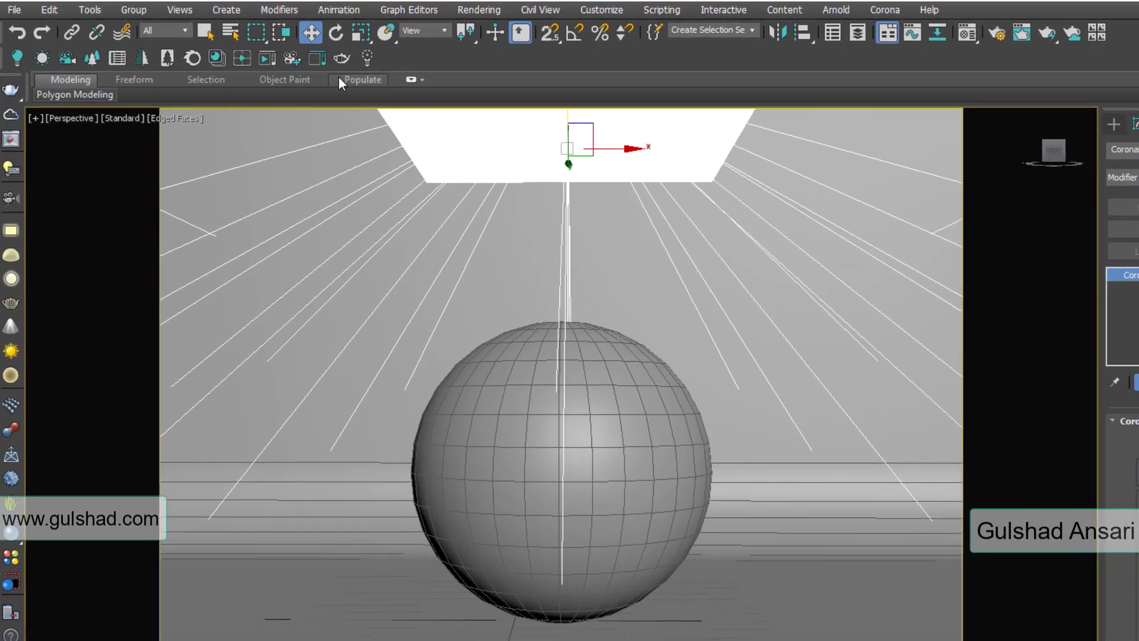
# Start an interactive Corona render, keep the frame buffer clear of the light, and raise the light to about 11'6"
pyautogui.click(241, 44)
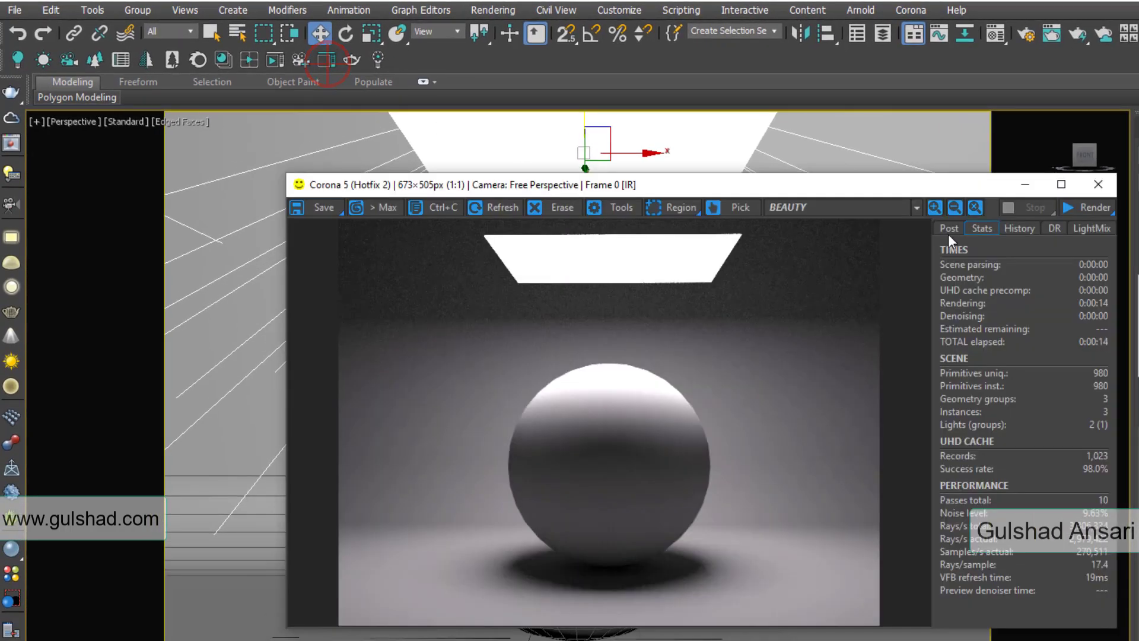
pyautogui.click(1084, 208)
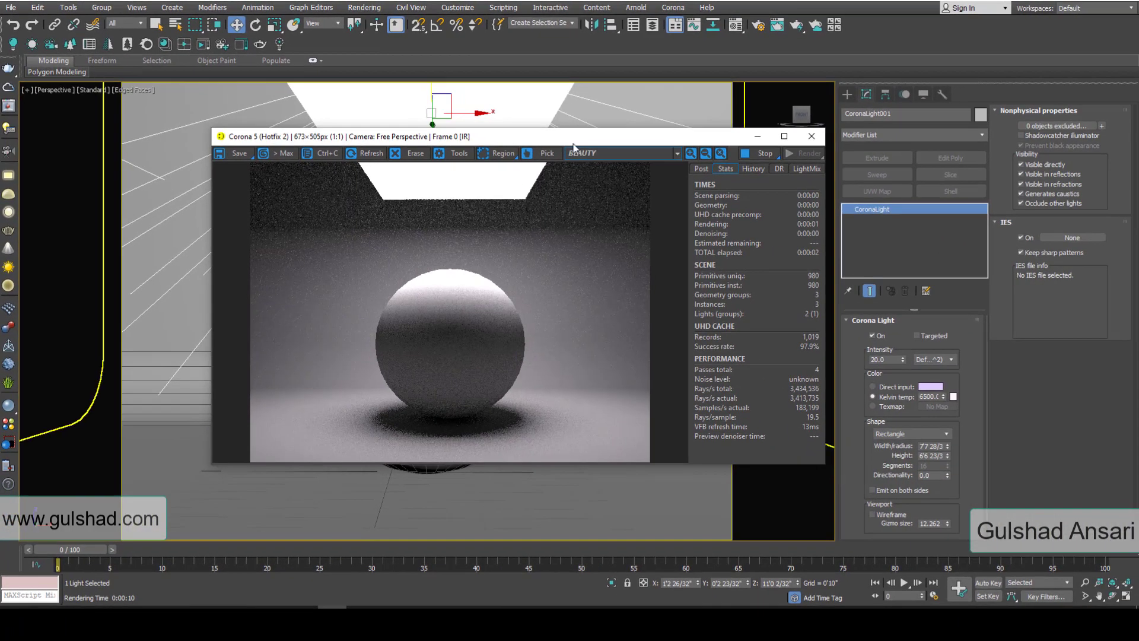
pyautogui.moveTo(573, 146); pyautogui.dragTo(581, 235)
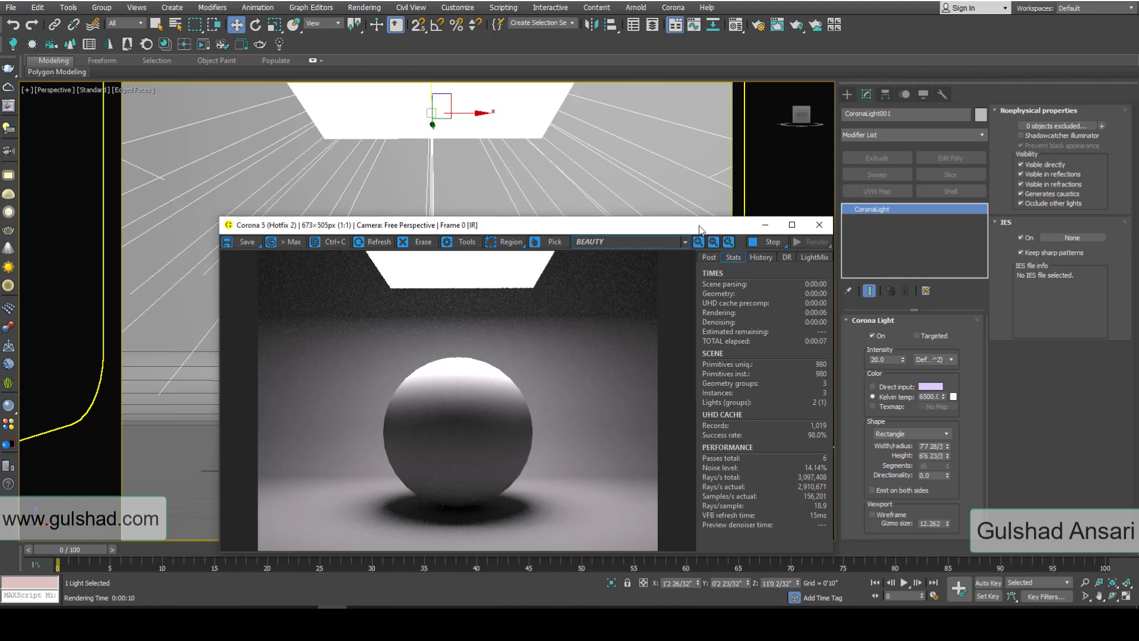
pyautogui.moveTo(585, 226); pyautogui.dragTo(585, 192)
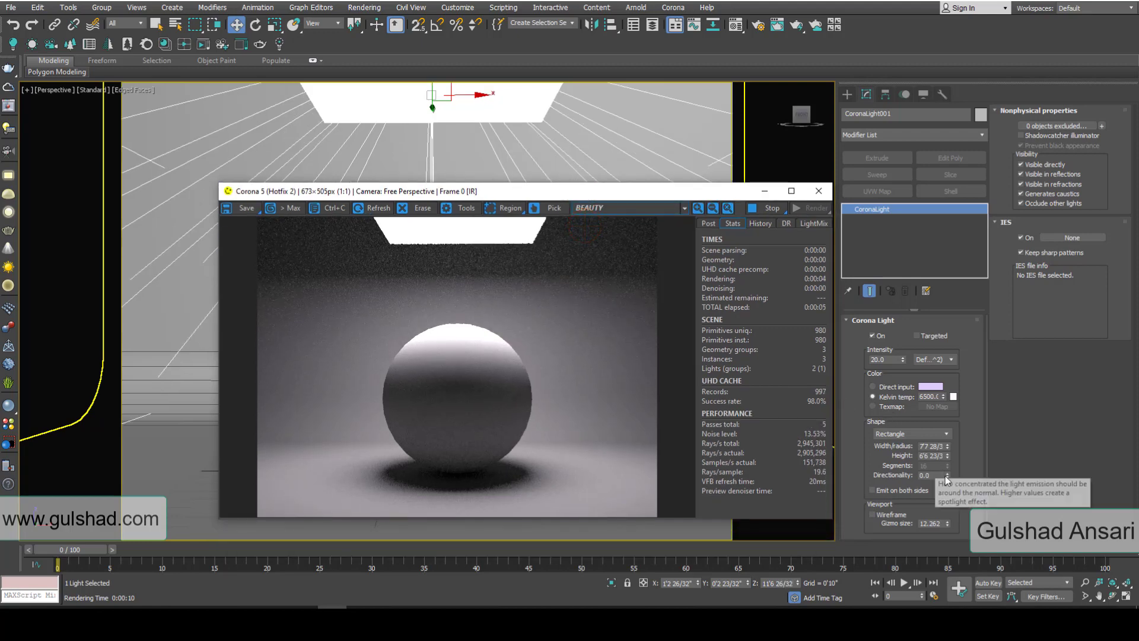
# Raise the light's directionality to 0.6 and compare intensities of 10, 1 and 20 in the interactive render
pyautogui.moveTo(948, 475); pyautogui.dragTo(940, 438)
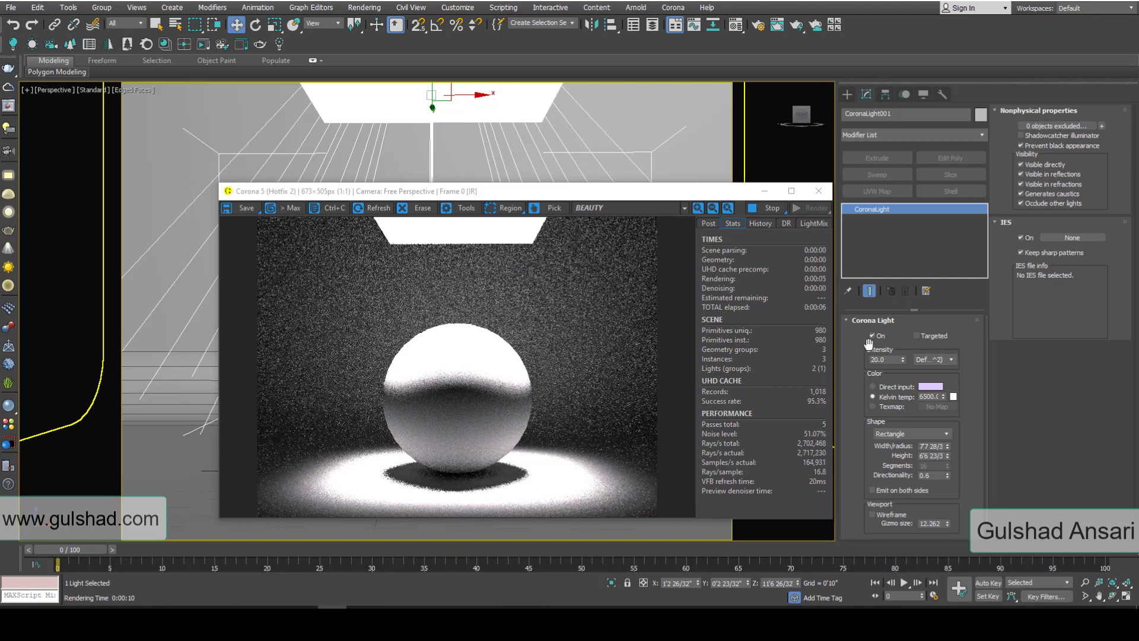
pyautogui.write('10')
pyautogui.press('Return')
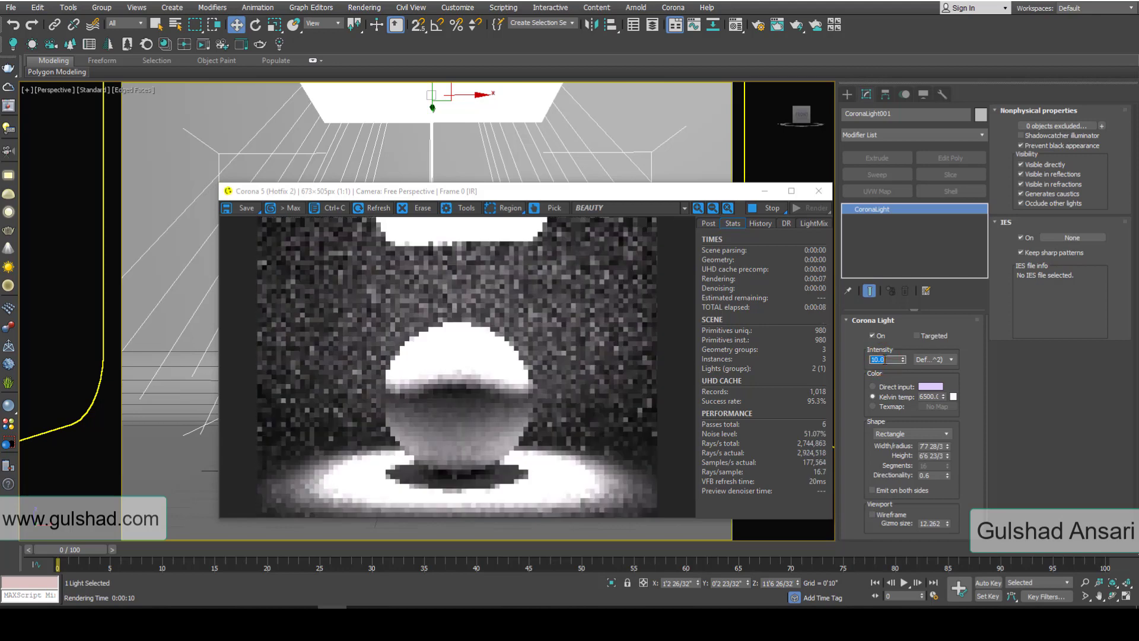
pyautogui.write('1')
pyautogui.press('Return')
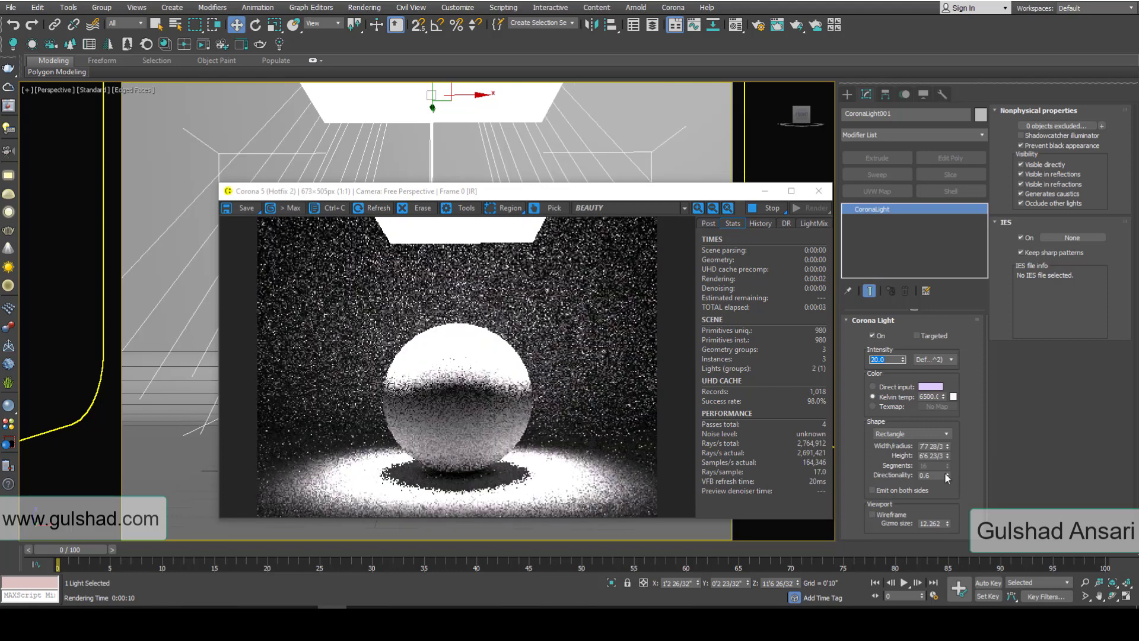
# Test the light at directionality 1.0, reset it to 0, and close the interactive render
pyautogui.moveTo(948, 475); pyautogui.dragTo(925, 447)
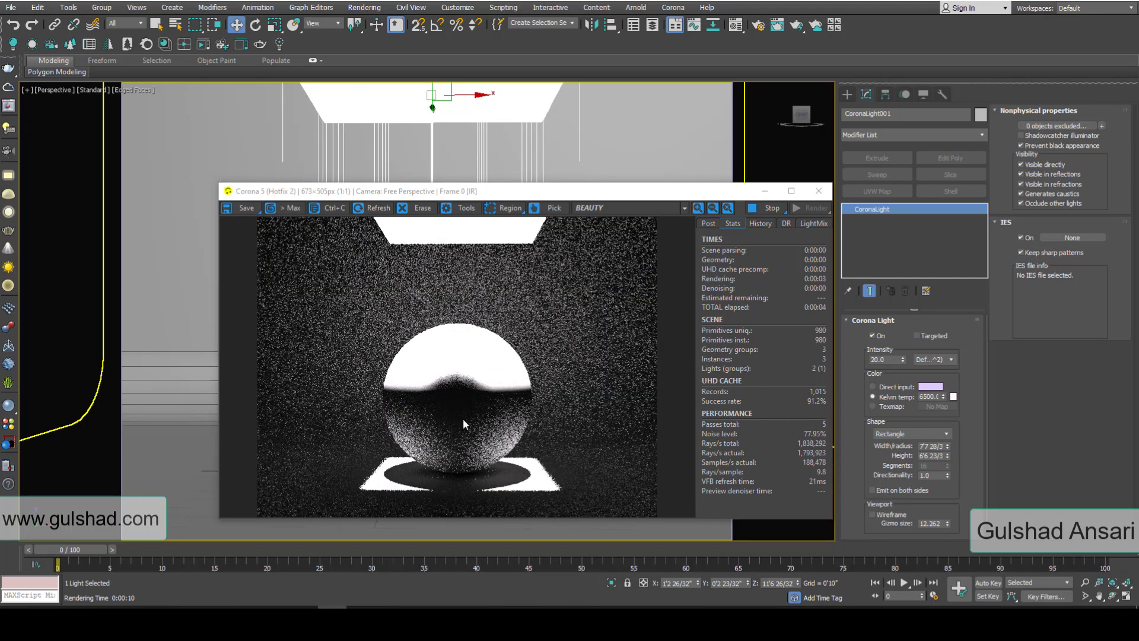
pyautogui.rightClick(948, 475)
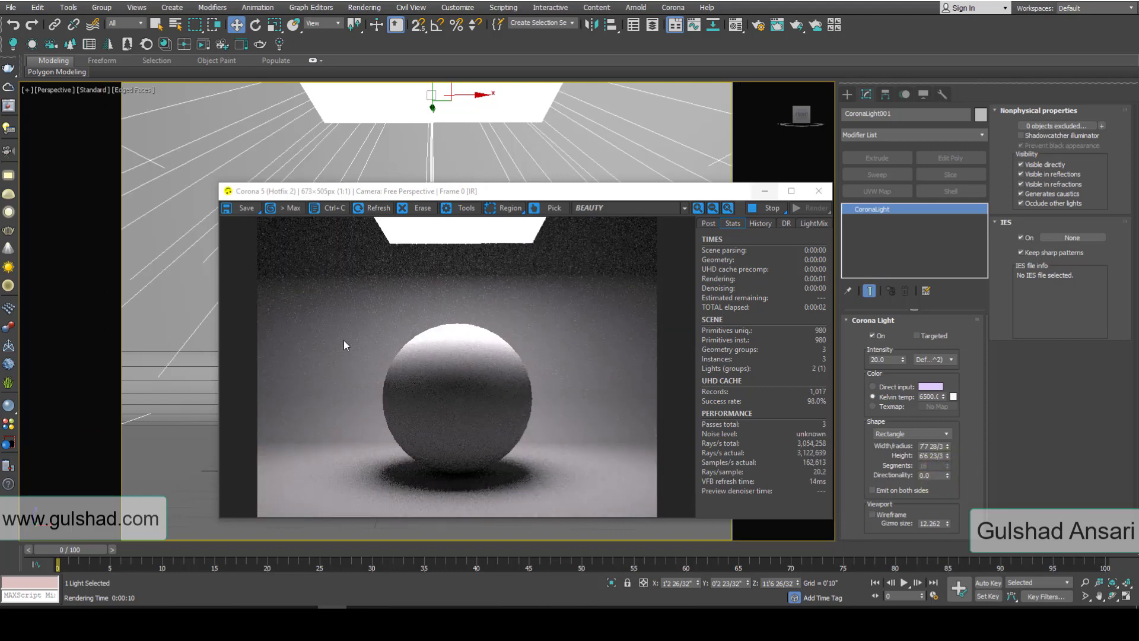
pyautogui.click(770, 207)
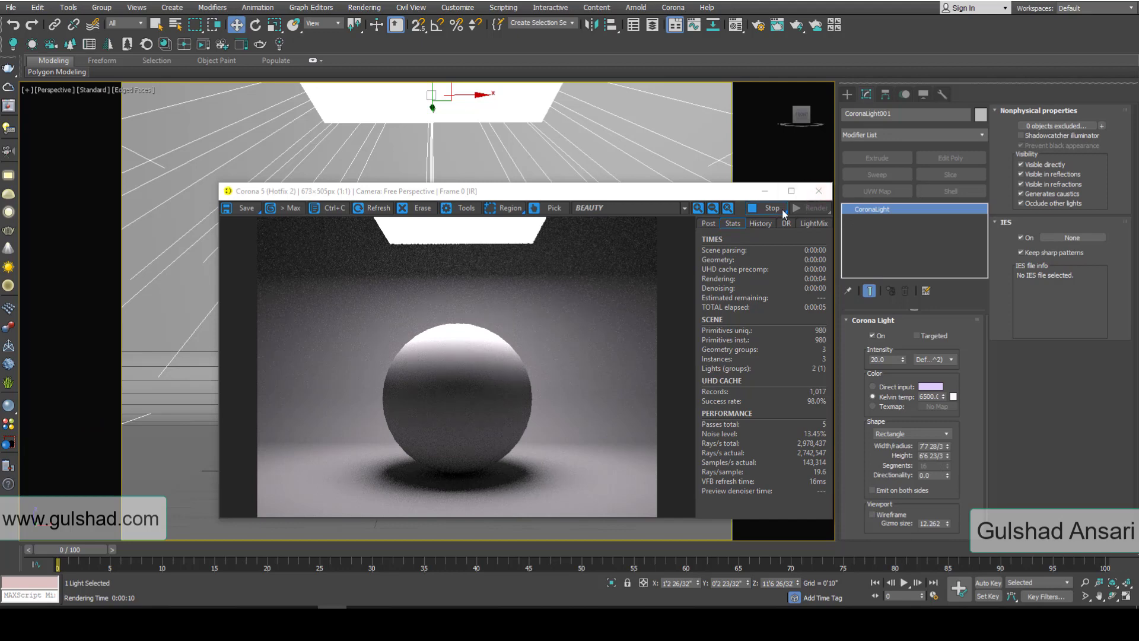
pyautogui.click(815, 192)
# Move the light away from above the sphere toward the back wall, to about 7'7" along Y
pyautogui.moveTo(455, 312)
pyautogui.keyDown('alt'); pyautogui.mouseDown(button='middle')
pyautogui.moveTo(498, 311)
pyautogui.moveTo(460, 364)
pyautogui.moveTo(498, 355)
pyautogui.mouseUp(button='middle'); pyautogui.keyUp('alt')
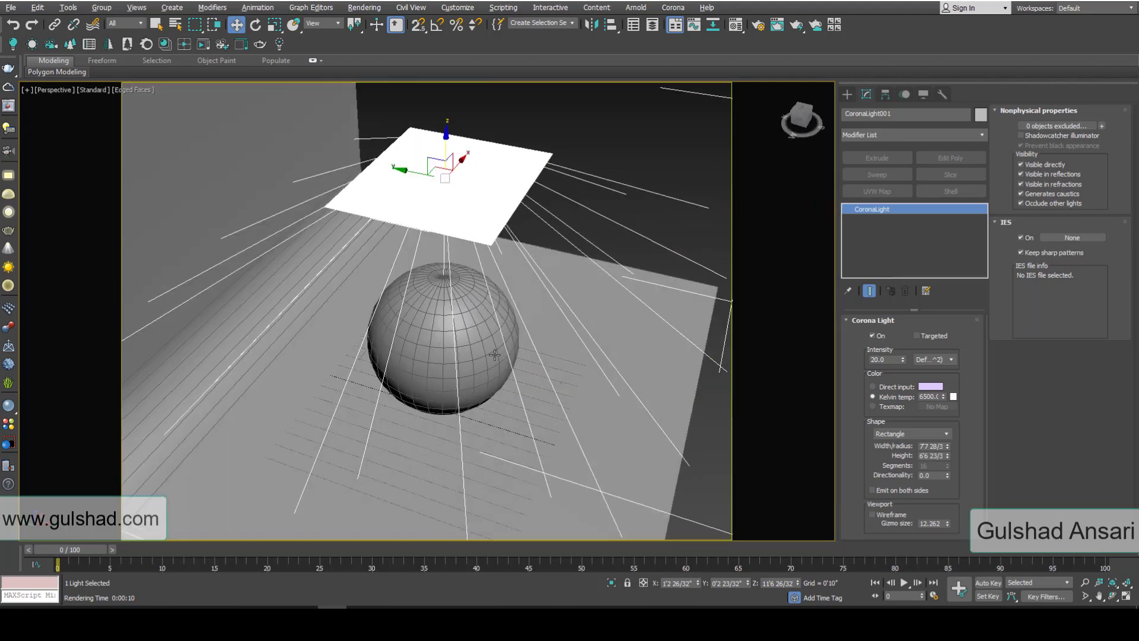
pyautogui.scroll(-5, 515, 353)
pyautogui.moveTo(455, 268)
pyautogui.mouseDown()
pyautogui.moveTo(362, 247)
pyautogui.moveTo(382, 249)
pyautogui.mouseUp()
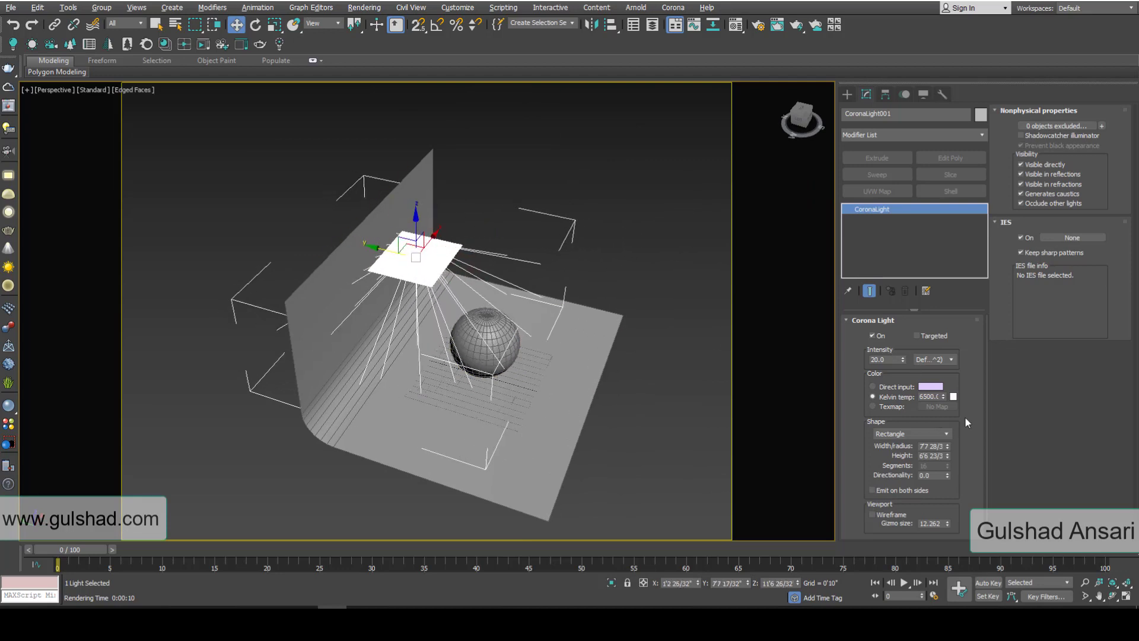
# Shrink the light to about 1'9" wide and 1'10" high, and move it up and sideways to about 13'2" high
pyautogui.moveTo(947, 446); pyautogui.dragTo(951, 473)
pyautogui.scroll(5, 405, 298)
pyautogui.keyDown('alt'); pyautogui.moveTo(561, 401); pyautogui.dragTo(399, 270, button='middle'); pyautogui.keyUp('alt')
pyautogui.moveTo(469, 258)
pyautogui.keyDown('alt'); pyautogui.mouseDown(button='middle')
pyautogui.moveTo(485, 255)
pyautogui.moveTo(480, 262)
pyautogui.mouseUp(button='middle'); pyautogui.keyUp('alt')
pyautogui.moveTo(602, 198); pyautogui.dragTo(228, 99)
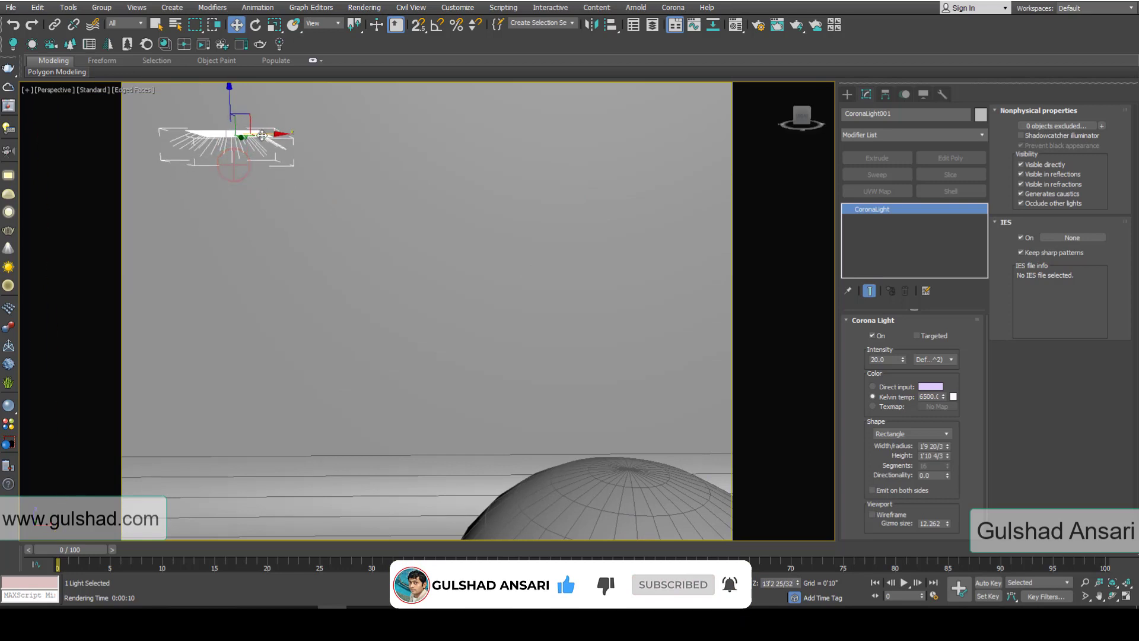
# Clone the small light twice as instances along X to form an evenly spaced row of three
pyautogui.moveTo(264, 135); pyautogui.dragTo(399, 135)
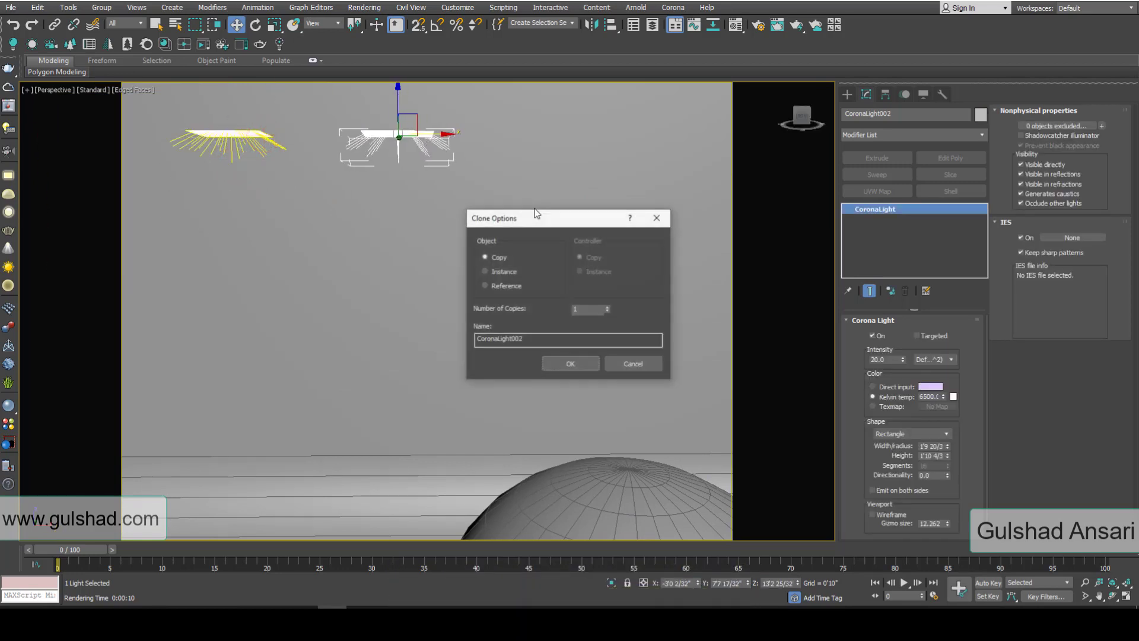
pyautogui.click(574, 363)
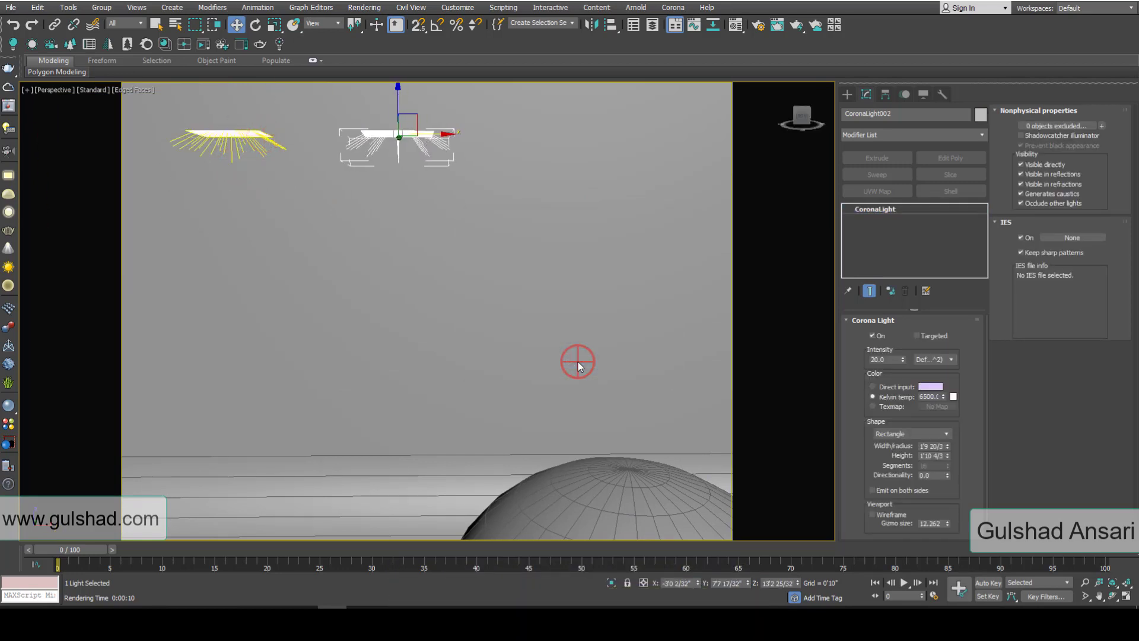
pyautogui.keyDown('shift'); pyautogui.moveTo(433, 132); pyautogui.dragTo(597, 133); pyautogui.keyUp('shift')
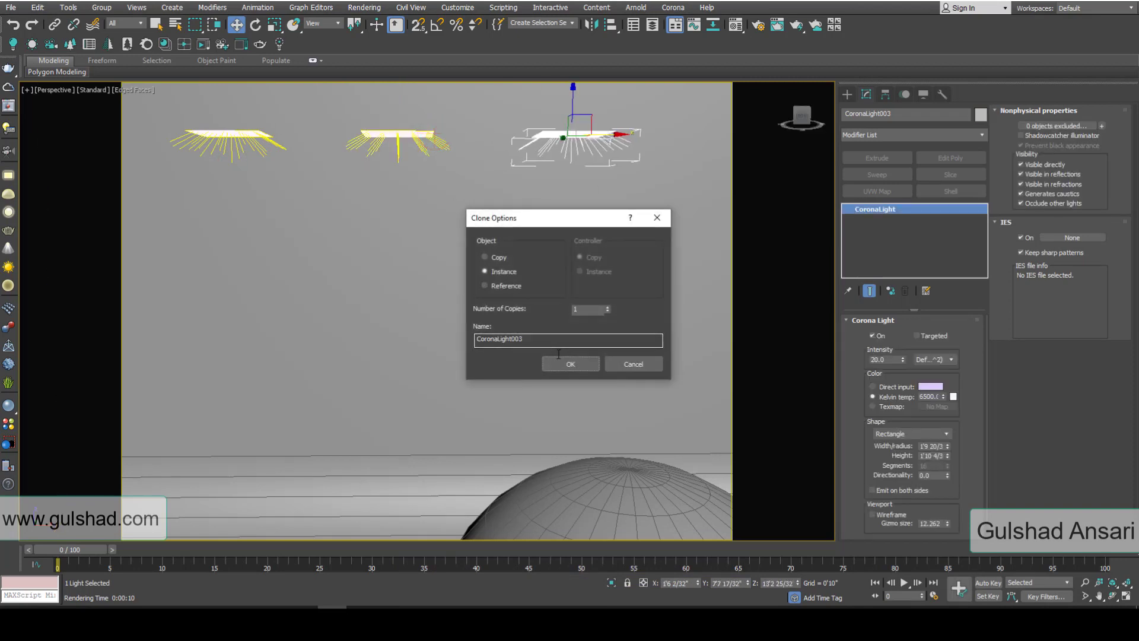
pyautogui.click(570, 365)
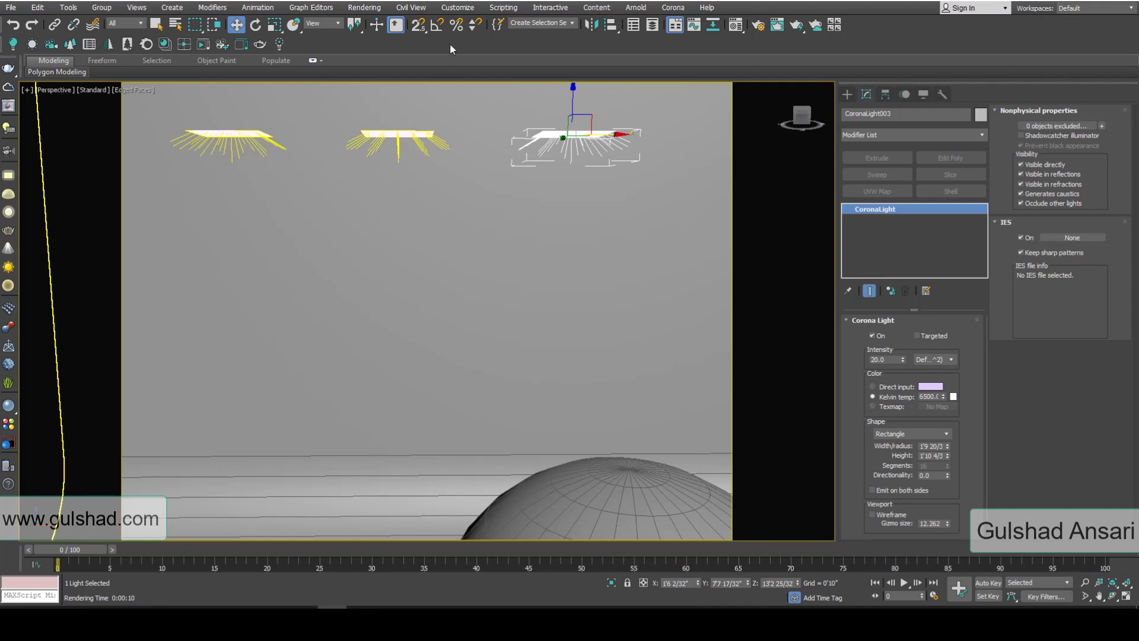
# Start an interactive render of the row and raise the instanced lights' directionality to 0.81
pyautogui.click(240, 45)
pyautogui.click(805, 208)
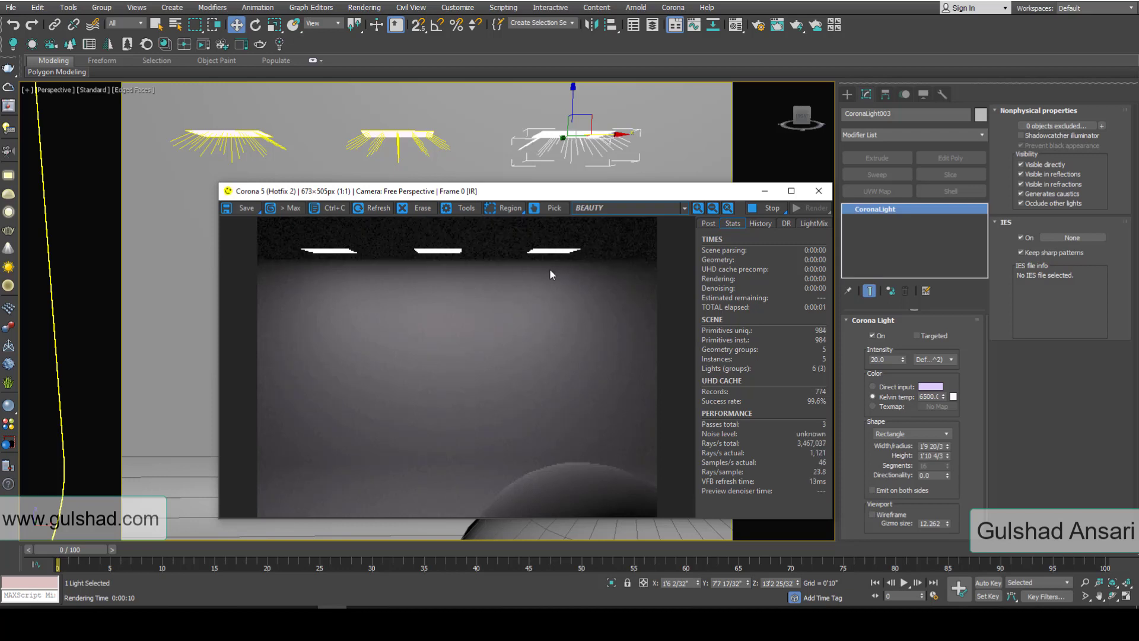
pyautogui.moveTo(685, 192); pyautogui.dragTo(646, 200)
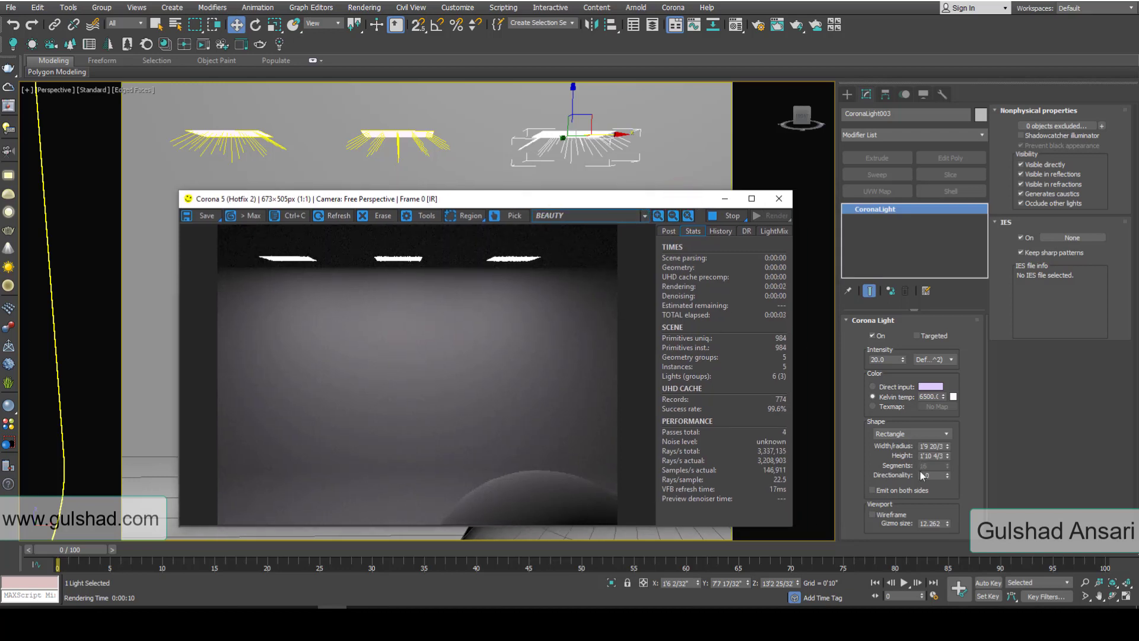
pyautogui.moveTo(948, 475); pyautogui.dragTo(948, 449)
# Stop the interactive render, select all three lights in the Top view and close the frame buffer
pyautogui.hotkey('alt', 'w')
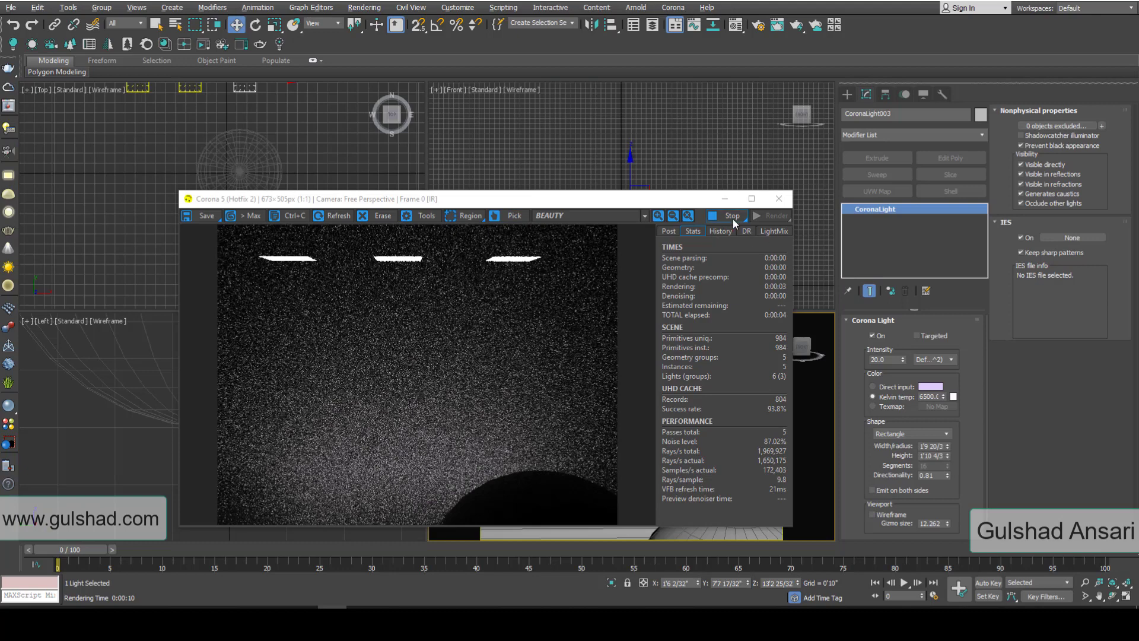
pyautogui.click(732, 219)
pyautogui.scroll(-2, 290, 141)
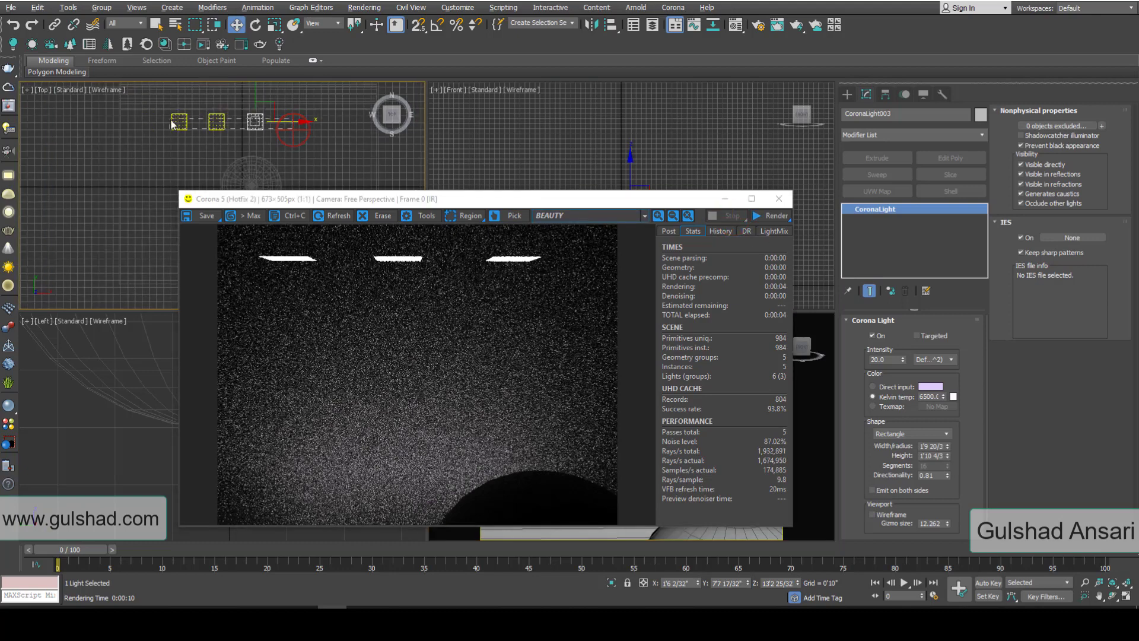
pyautogui.moveTo(171, 120); pyautogui.dragTo(169, 120)
pyautogui.click(779, 199)
# Move the three lights close to the back wall in the Left view, to about 10'8" along Y, and deselect them
pyautogui.moveTo(190, 404); pyautogui.dragTo(218, 417, button='middle')
pyautogui.hotkey('alt', 'w')
pyautogui.scroll(-6, 517, 365)
pyautogui.moveTo(532, 290); pyautogui.dragTo(535, 354, button='middle')
pyautogui.scroll(-3, 535, 354)
pyautogui.scroll(3, 358, 212)
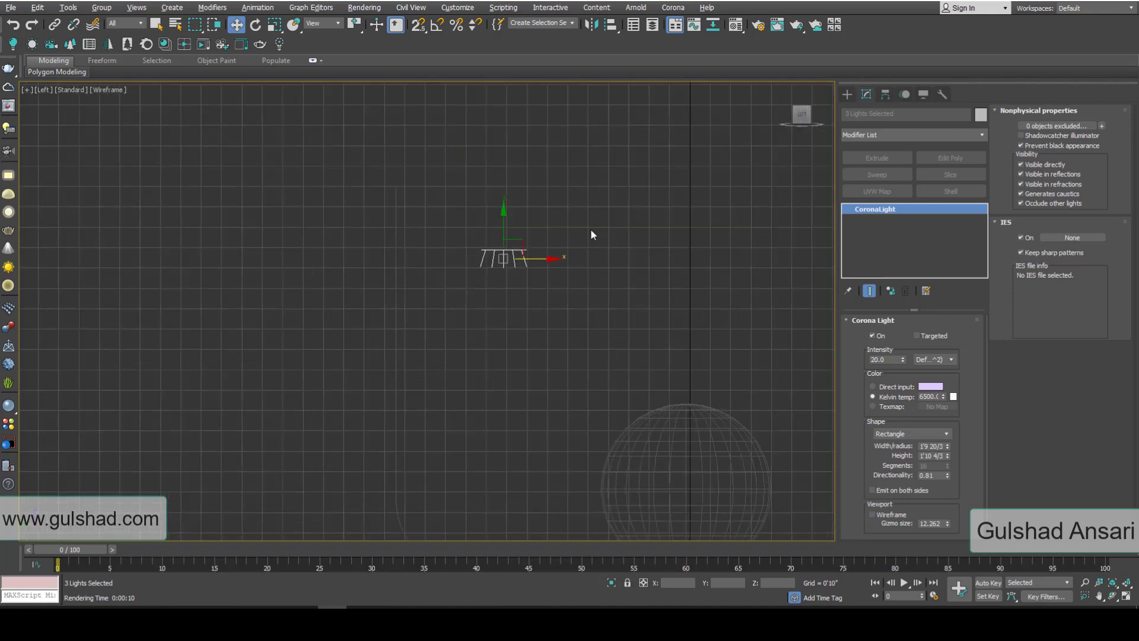
pyautogui.click(590, 231)
pyautogui.moveTo(546, 260); pyautogui.dragTo(483, 260)
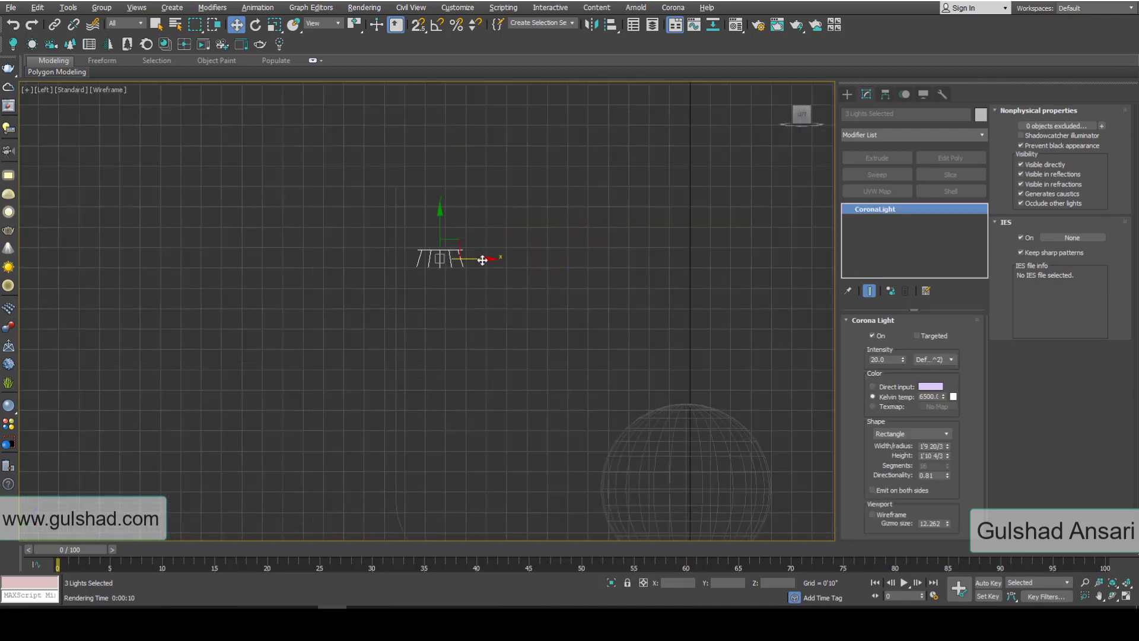
pyautogui.moveTo(537, 295); pyautogui.dragTo(501, 269, button='middle')
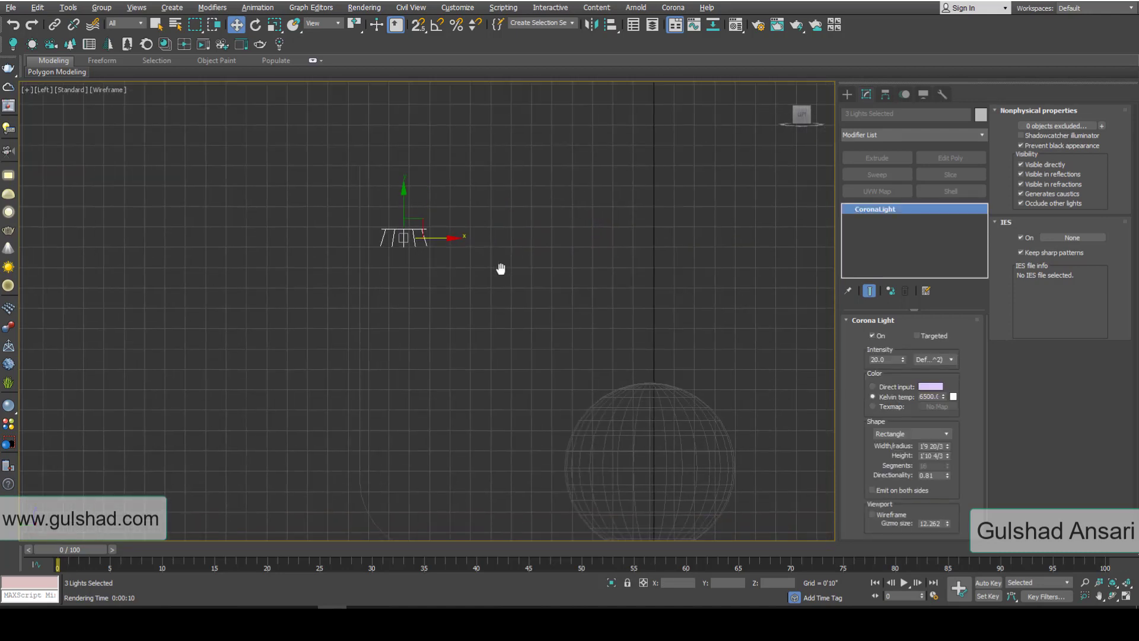
pyautogui.press('g')
pyautogui.scroll(3, 432, 230)
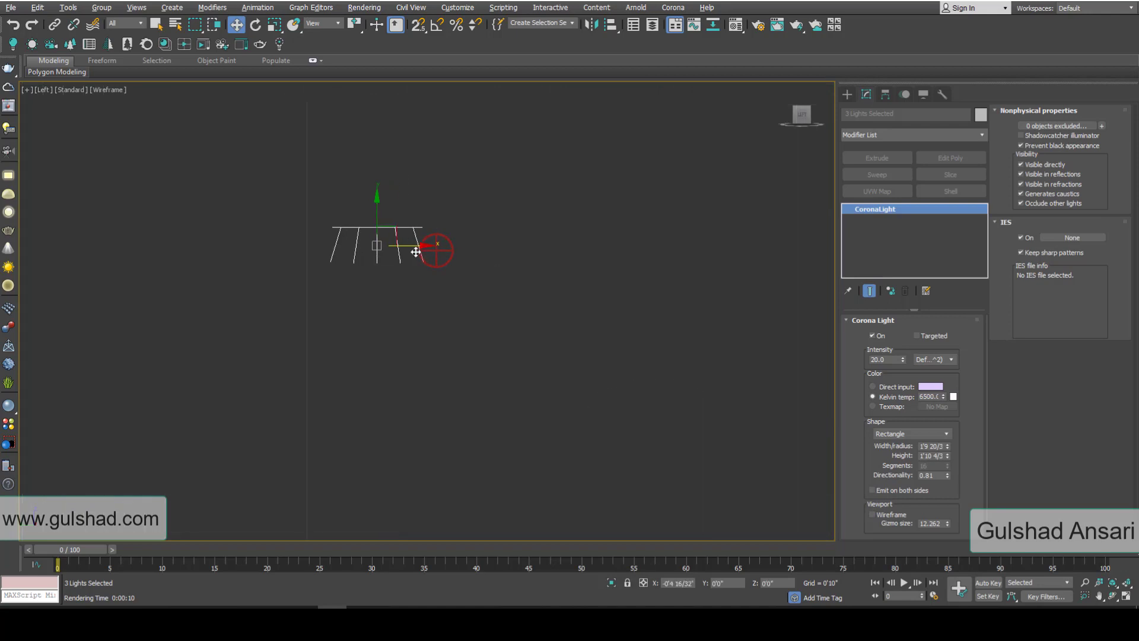
pyautogui.moveTo(415, 253); pyautogui.dragTo(411, 252)
pyautogui.click(478, 288)
# Return to the maximized Perspective view and start an interactive render of the lights beside the wall
pyautogui.hotkey('alt', 'w')
pyautogui.rightClick(608, 412)
pyautogui.hotkey('alt', 'w')
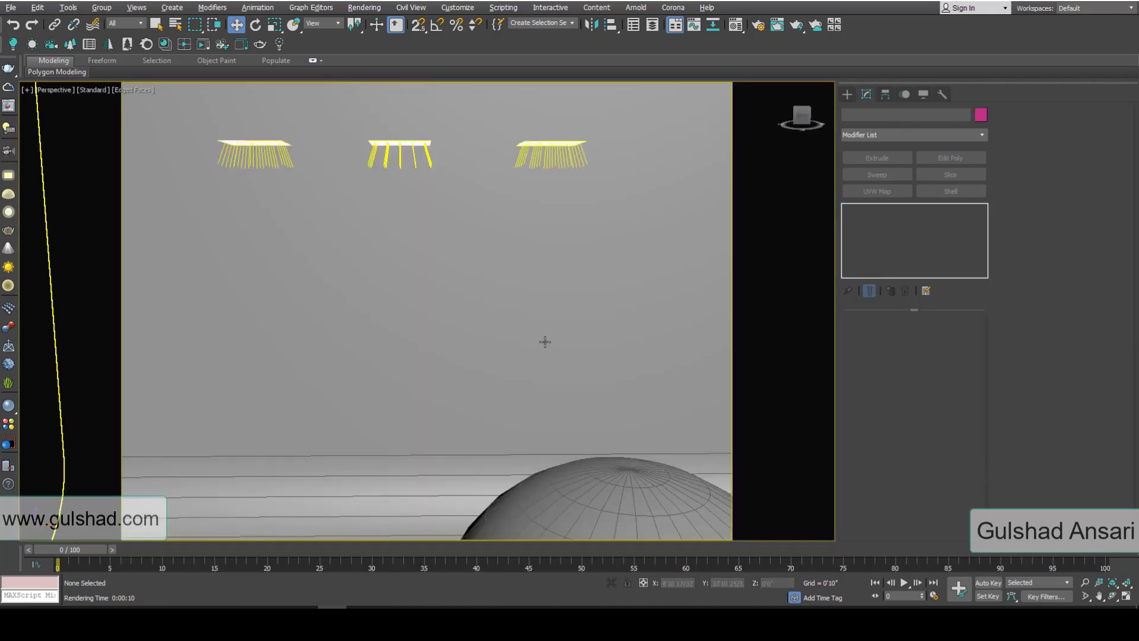
pyautogui.moveTo(450, 207); pyautogui.dragTo(461, 208, button='middle')
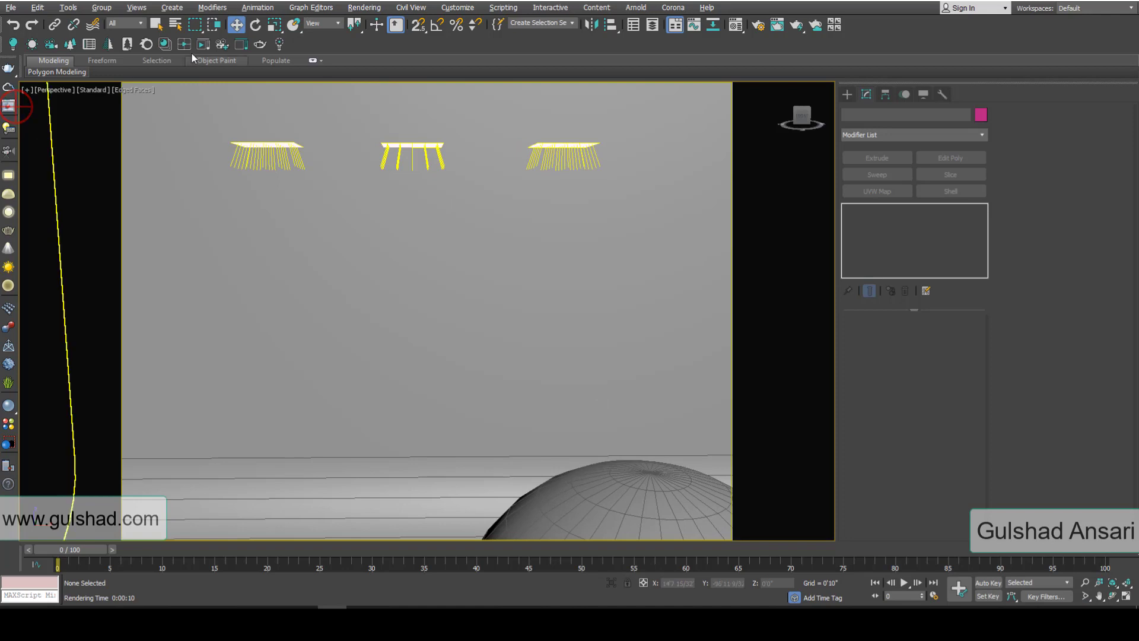
pyautogui.click(243, 44)
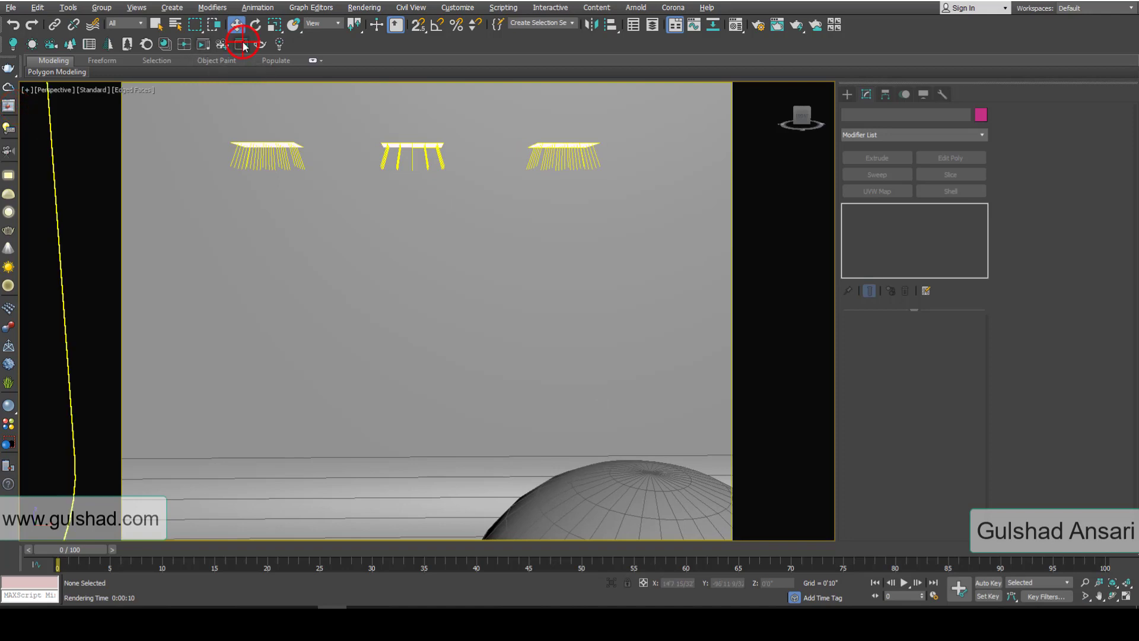
pyautogui.click(755, 216)
pyautogui.click(770, 230)
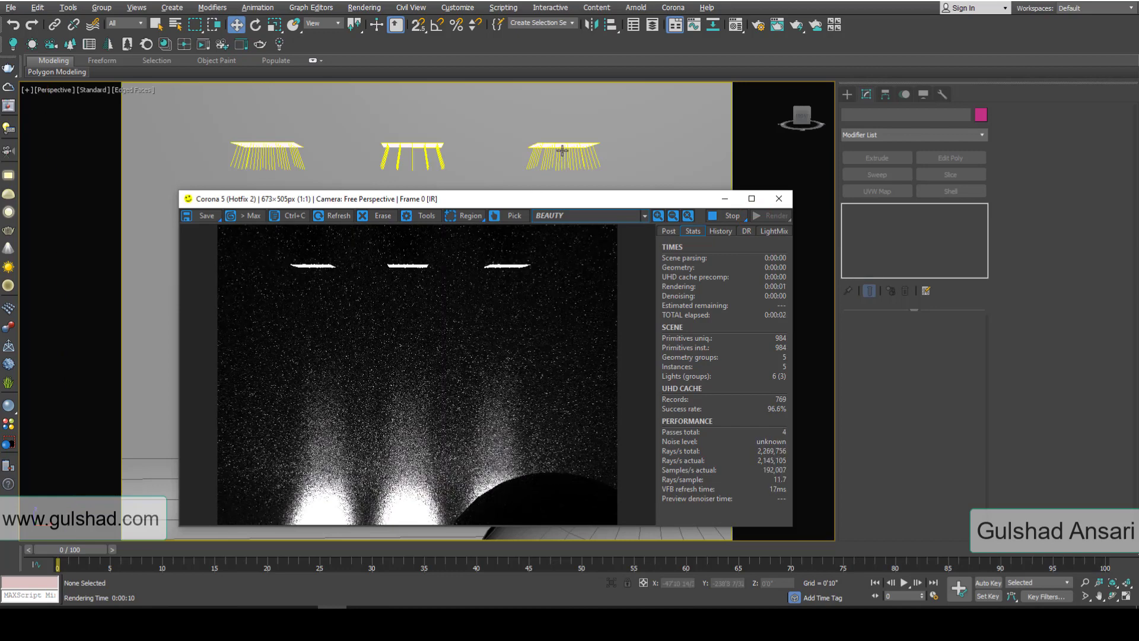
# Lower the instanced lights' directionality to 0.61 and move the rightmost light outward to about 3'11" along X
pyautogui.click(555, 156)
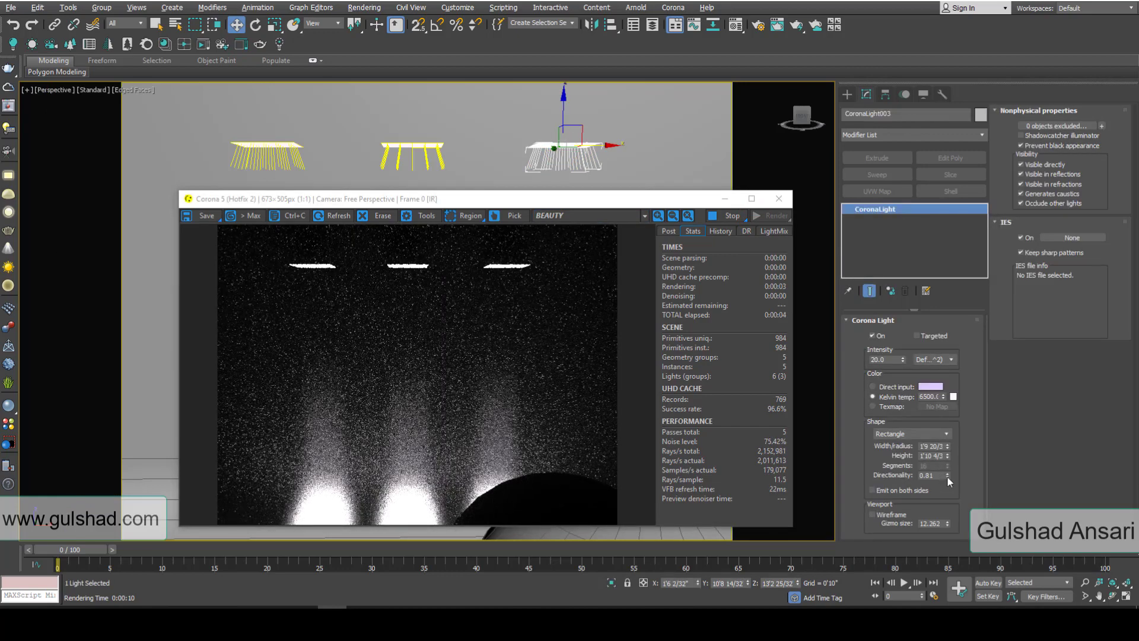
pyautogui.moveTo(948, 477); pyautogui.dragTo(953, 490)
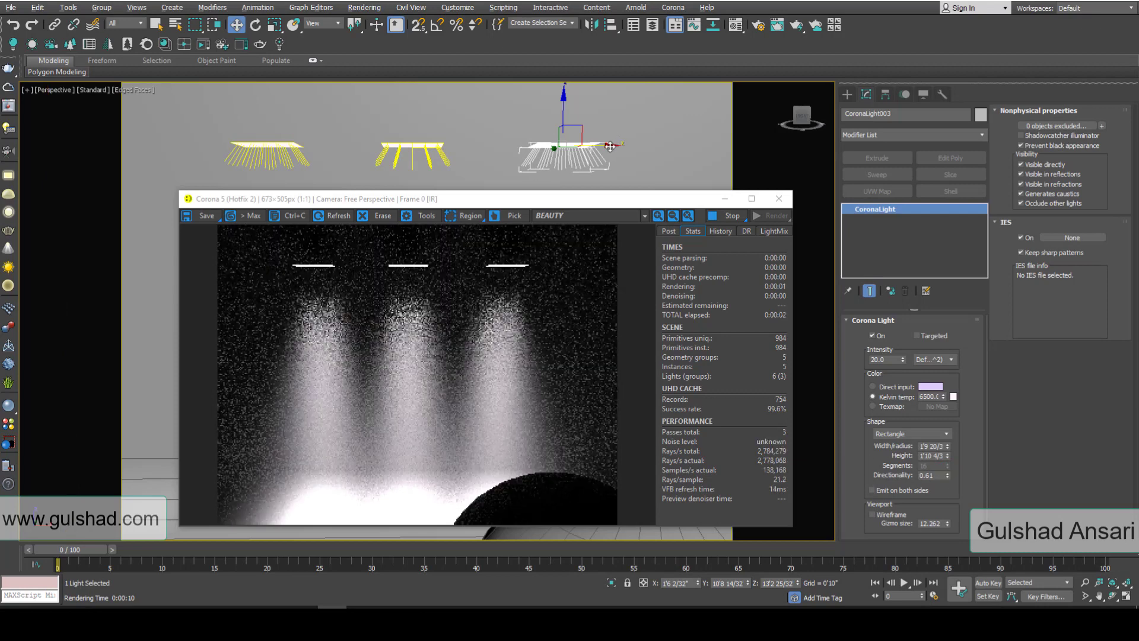
pyautogui.moveTo(614, 143); pyautogui.dragTo(696, 144)
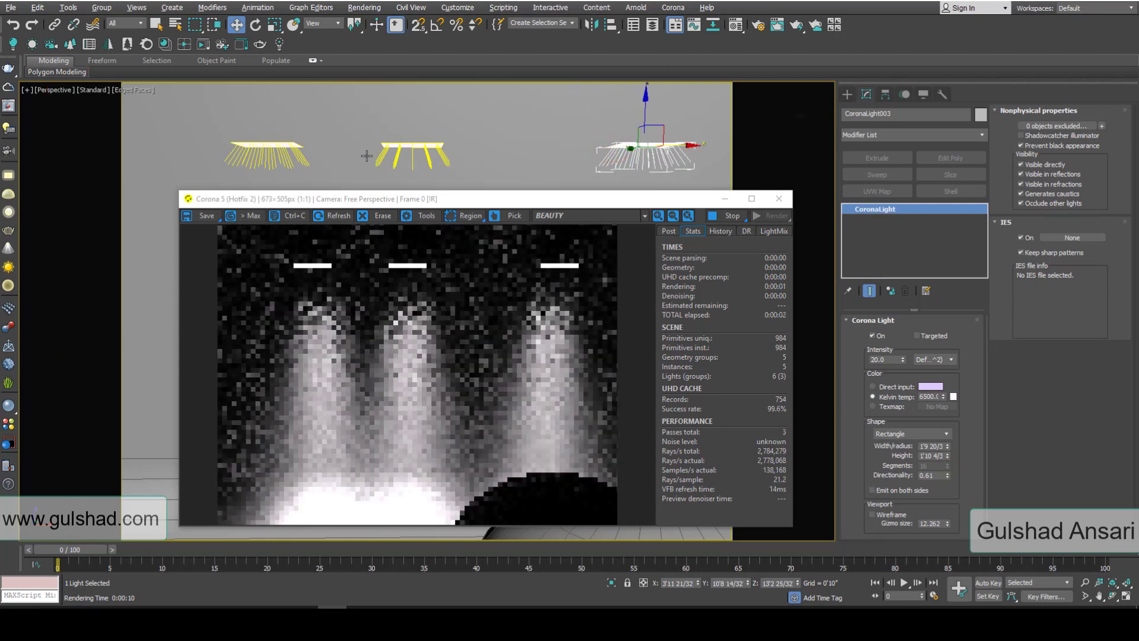
# Move the leftmost light outward to about -9'1" along X and set the lights' Kelvin temperature to 4000
pyautogui.click(276, 148)
pyautogui.moveTo(295, 140); pyautogui.dragTo(230, 142)
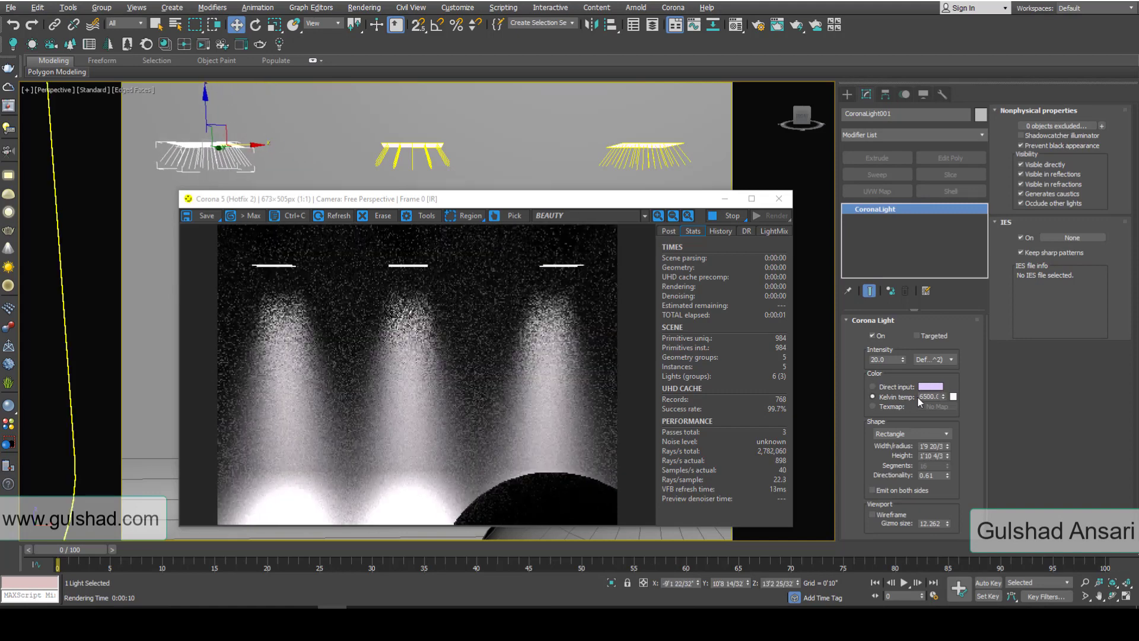
pyautogui.doubleClick(929, 396)
pyautogui.write('4')
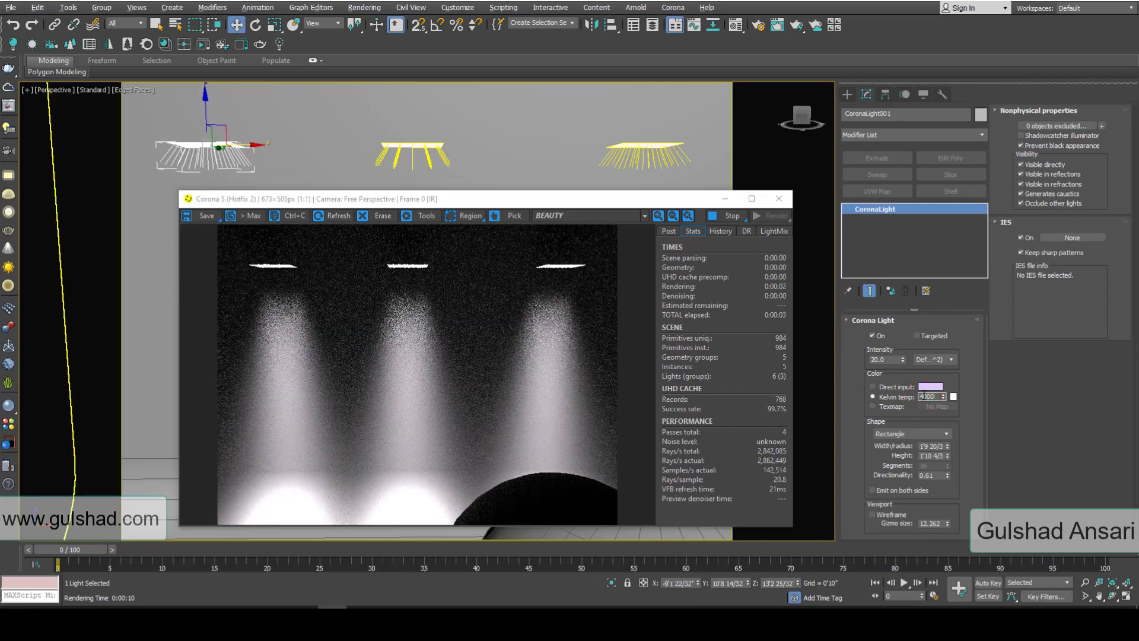
pyautogui.write('000')
pyautogui.press('Return')
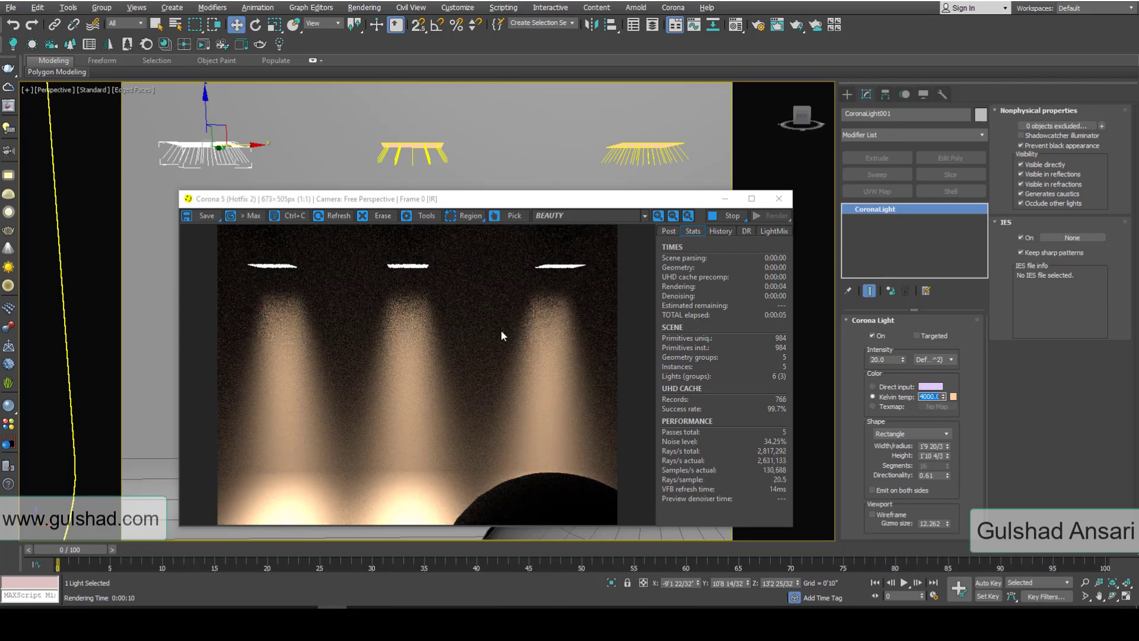
# Set the instanced lights' intensity to 10, stop the interactive render and close the frame buffer
pyautogui.doubleClick(876, 359)
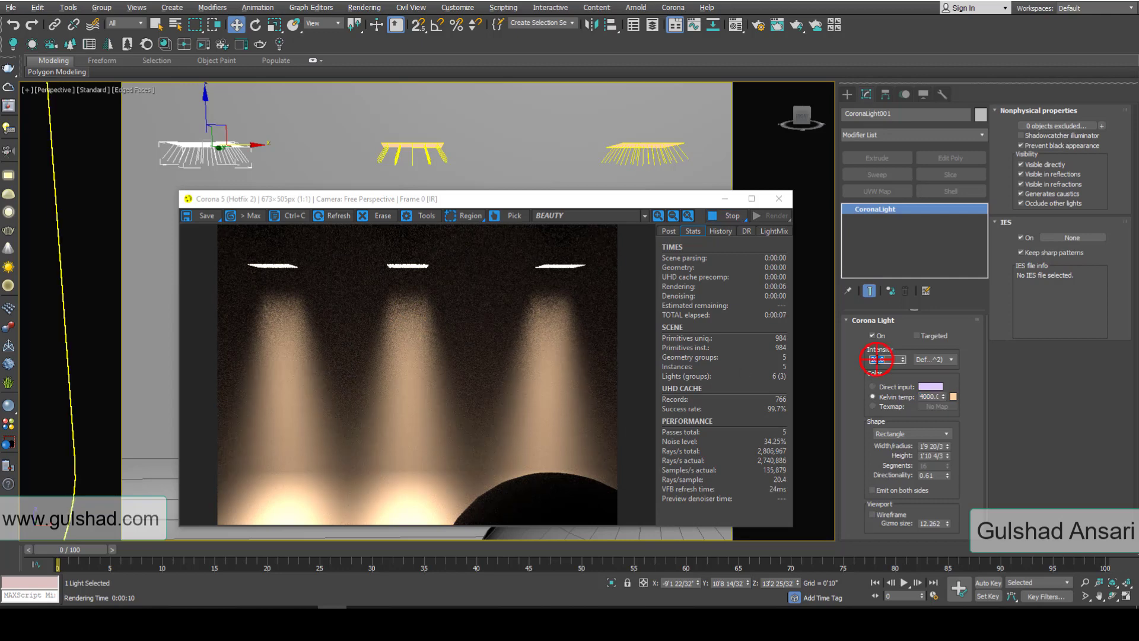
pyautogui.write('10')
pyautogui.press('Return')
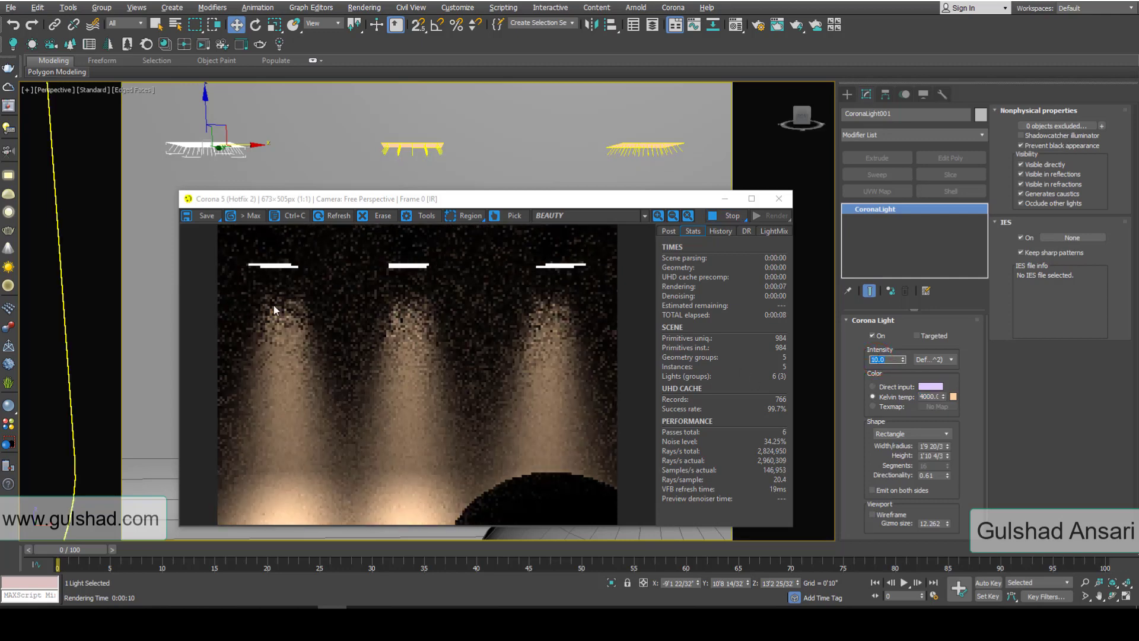
pyautogui.click(732, 216)
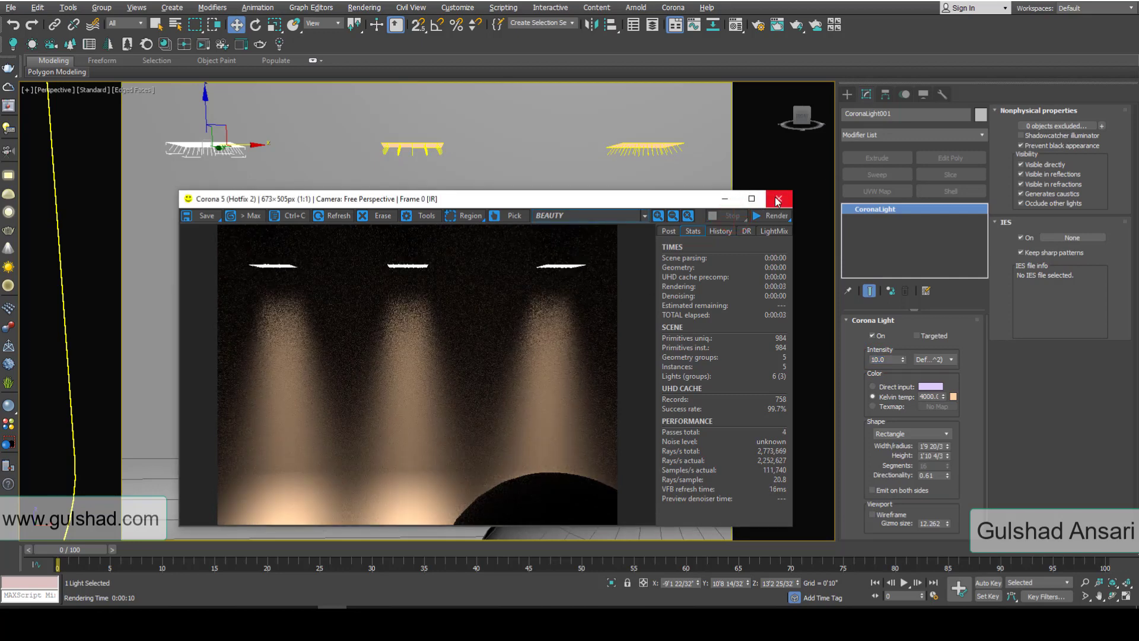
pyautogui.click(779, 199)
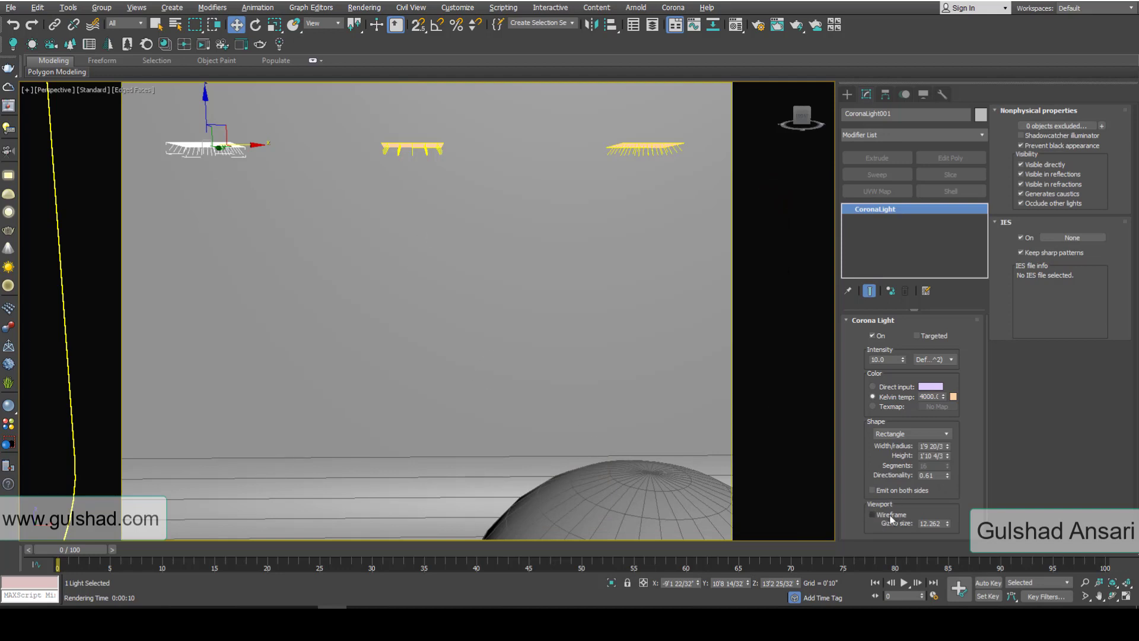
# Select the rightmost light, display it as wireframe in the viewport and inspect it from another angle
pyautogui.scroll(-3, 605, 218)
pyautogui.moveTo(605, 218); pyautogui.dragTo(542, 260, button='middle')
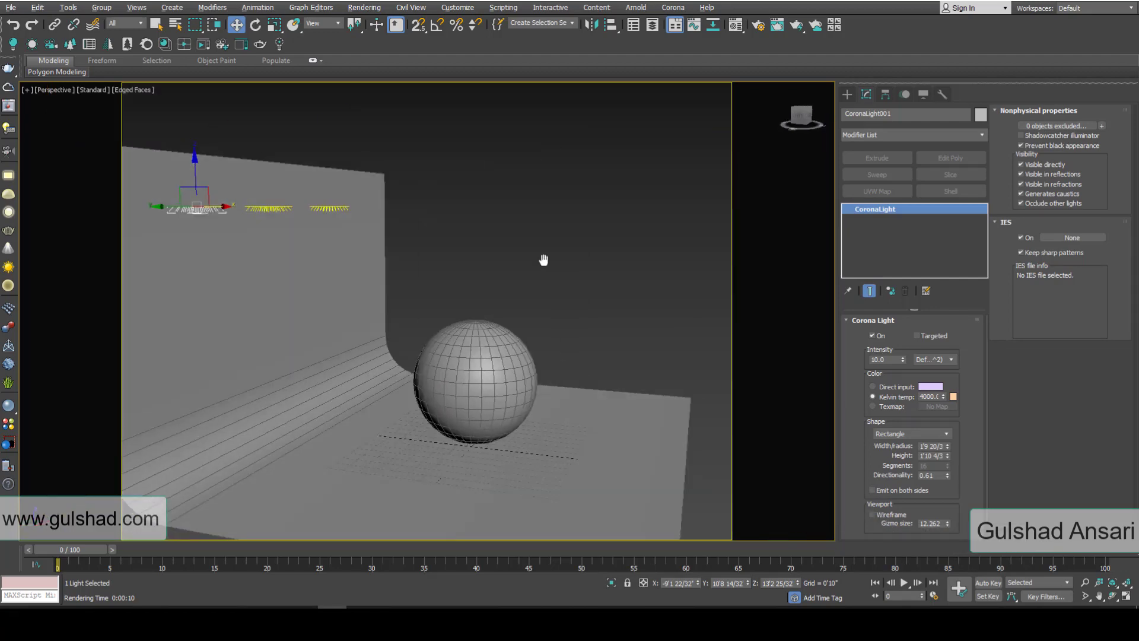
pyautogui.scroll(5, 279, 218)
pyautogui.moveTo(344, 223)
pyautogui.keyDown('alt'); pyautogui.mouseDown(button='middle')
pyautogui.moveTo(353, 204)
pyautogui.moveTo(450, 247)
pyautogui.moveTo(473, 223)
pyautogui.moveTo(549, 295)
pyautogui.moveTo(561, 233)
pyautogui.moveTo(610, 315)
pyautogui.mouseUp(button='middle'); pyautogui.keyUp('alt')
pyautogui.scroll(5, 493, 247)
pyautogui.click(527, 244)
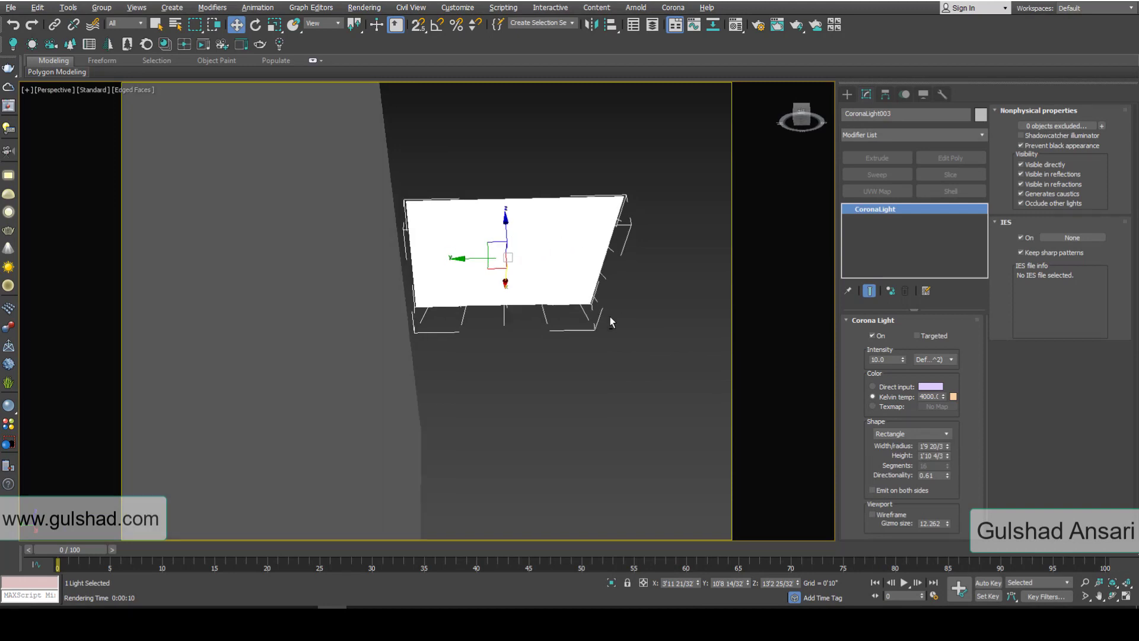
pyautogui.click(872, 515)
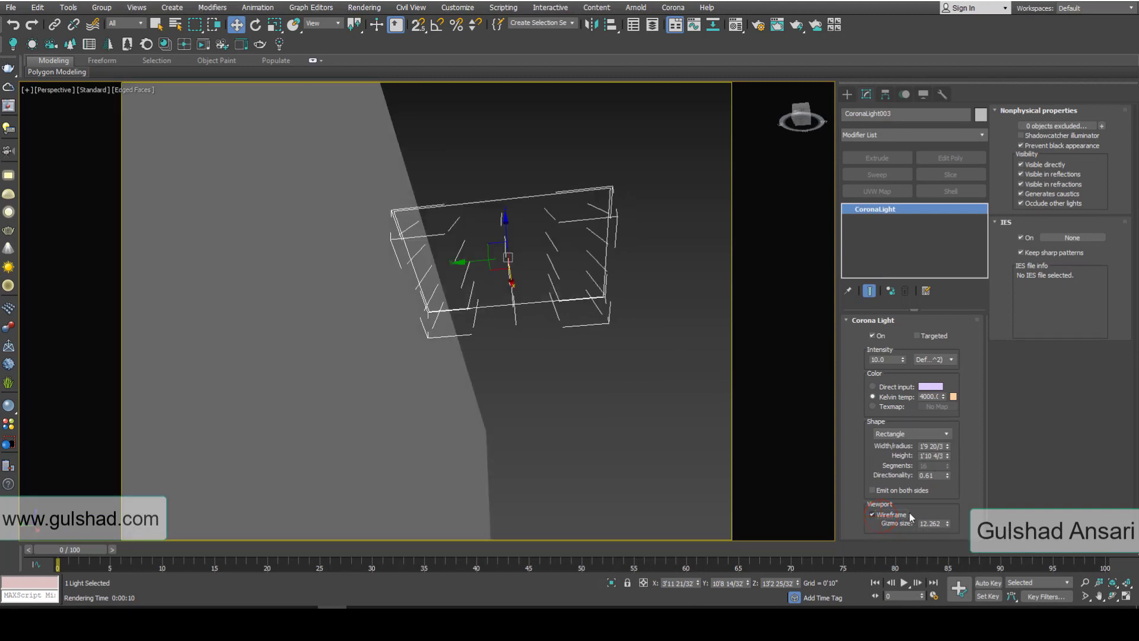
pyautogui.keyDown('alt'); pyautogui.moveTo(597, 332); pyautogui.dragTo(577, 409, button='middle'); pyautogui.keyUp('alt')
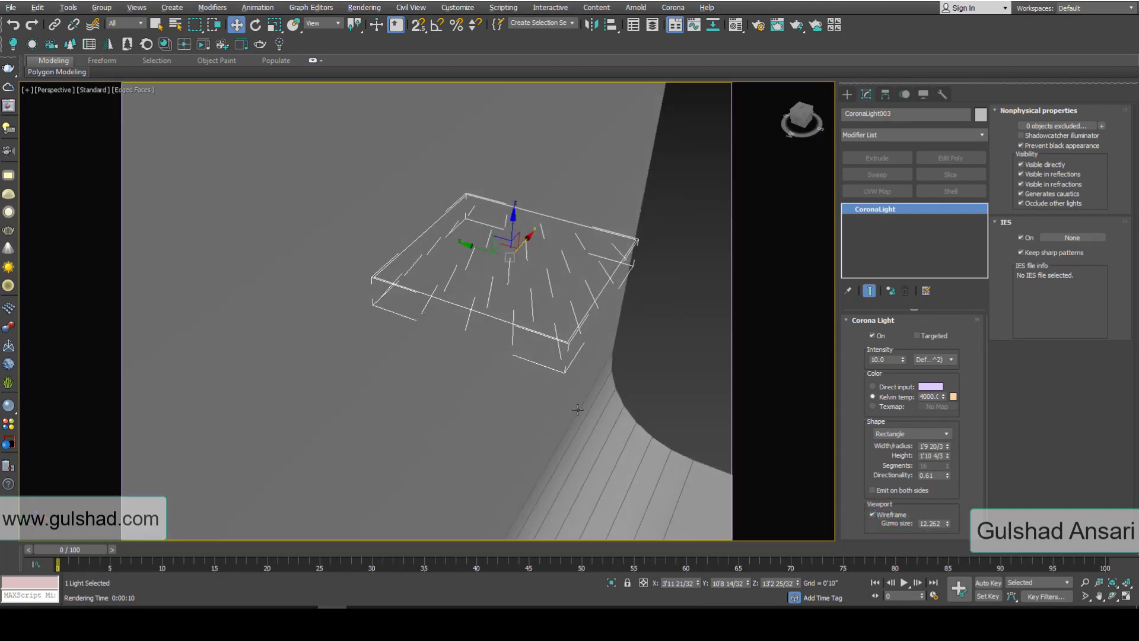
# Toggle the light's wireframe display for comparison and leave it off
pyautogui.click(872, 515)
pyautogui.click(873, 515)
pyautogui.click(873, 515)
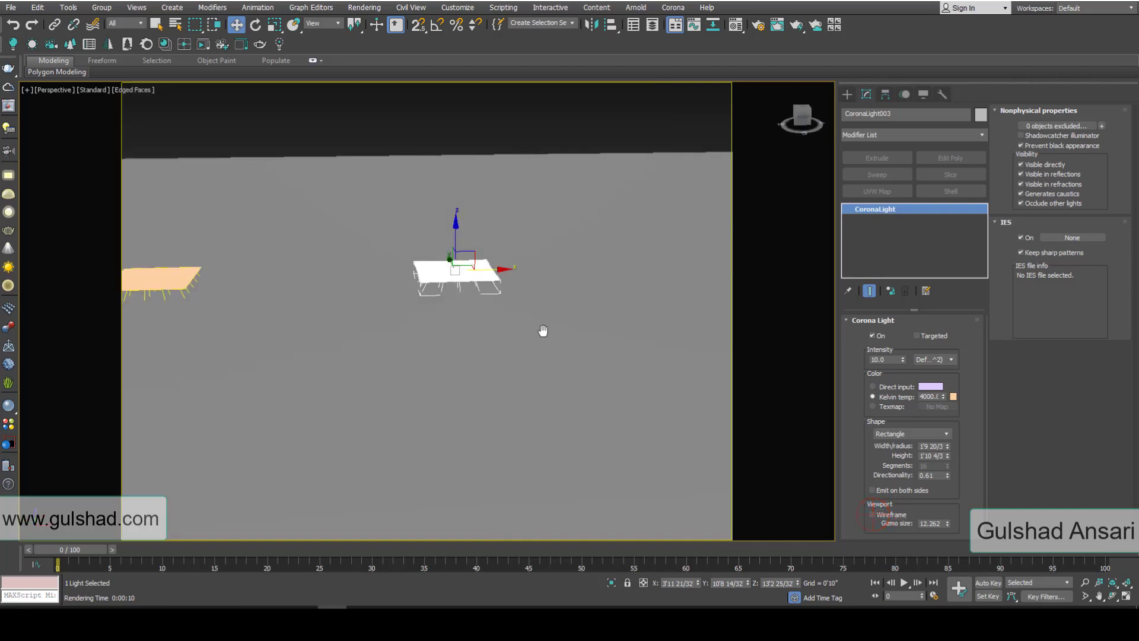
# Add the other two lights to the selection and lower all three to about 10'6" along Z
pyautogui.moveTo(544, 331); pyautogui.dragTo(593, 275, button='middle')
pyautogui.scroll(-3, 491, 300)
pyautogui.keyDown('alt'); pyautogui.moveTo(593, 275); pyautogui.dragTo(587, 242, button='middle'); pyautogui.keyUp('alt')
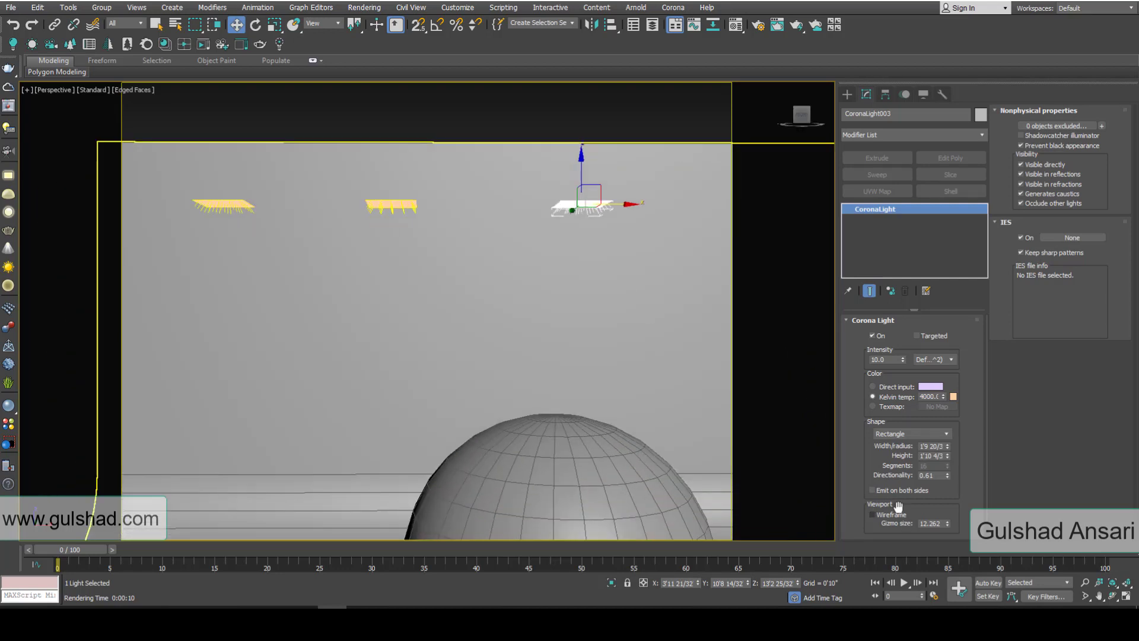
pyautogui.moveTo(448, 314); pyautogui.dragTo(450, 226, button='middle')
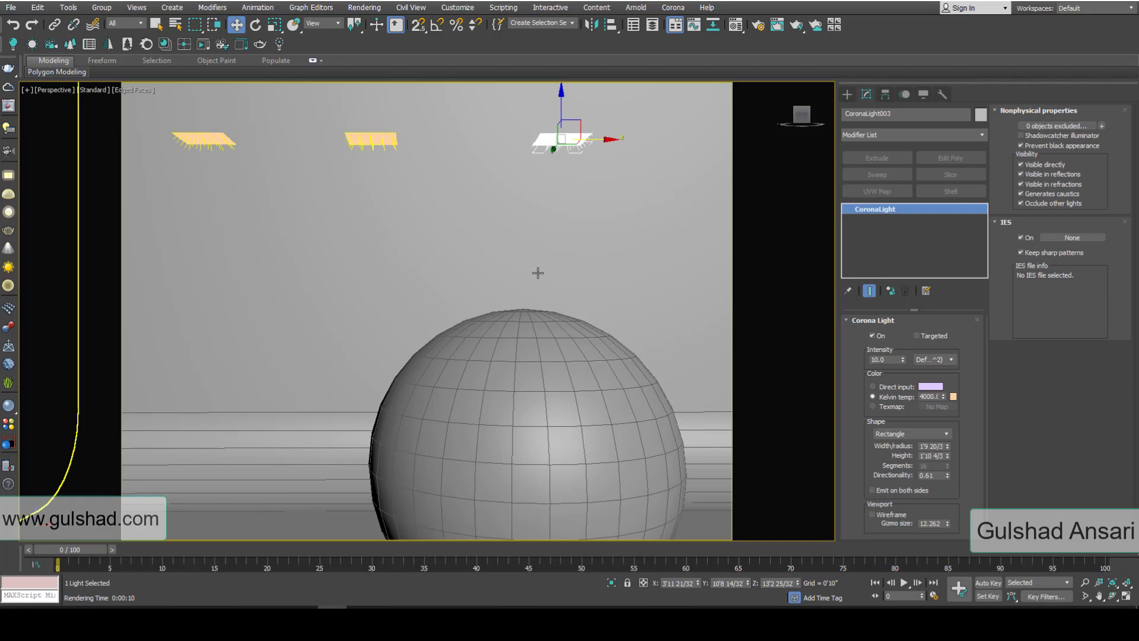
pyautogui.moveTo(540, 273); pyautogui.dragTo(578, 273, button='middle')
pyautogui.keyDown('ctrl'); pyautogui.click(229, 140); pyautogui.keyUp('ctrl')
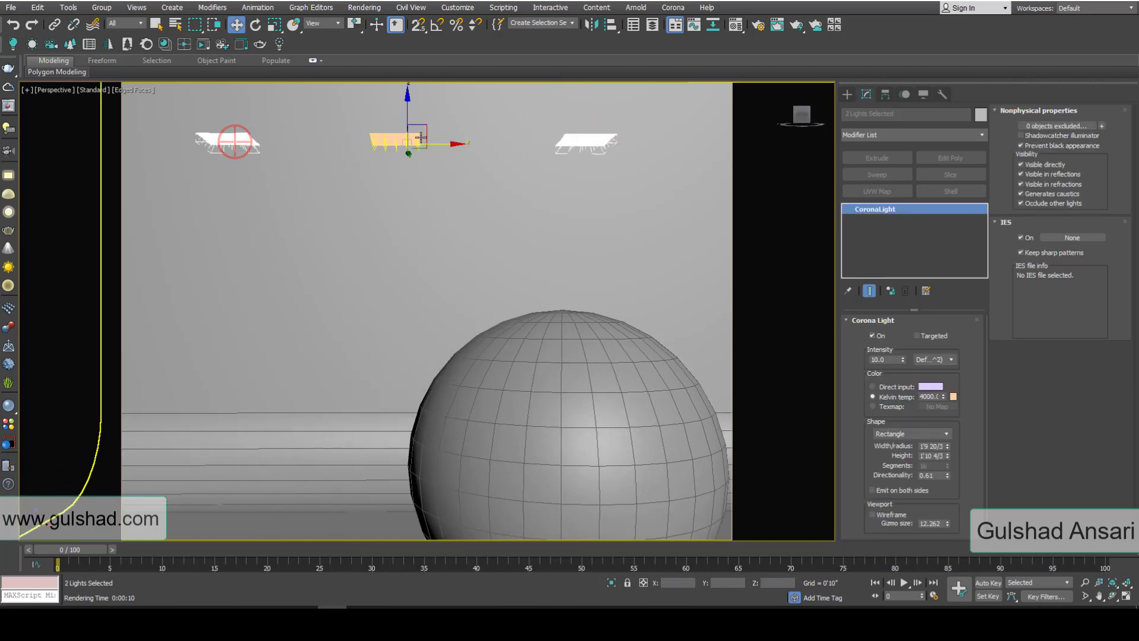
pyautogui.keyDown('ctrl'); pyautogui.click(394, 142); pyautogui.keyUp('ctrl')
pyautogui.moveTo(404, 112); pyautogui.dragTo(404, 187)
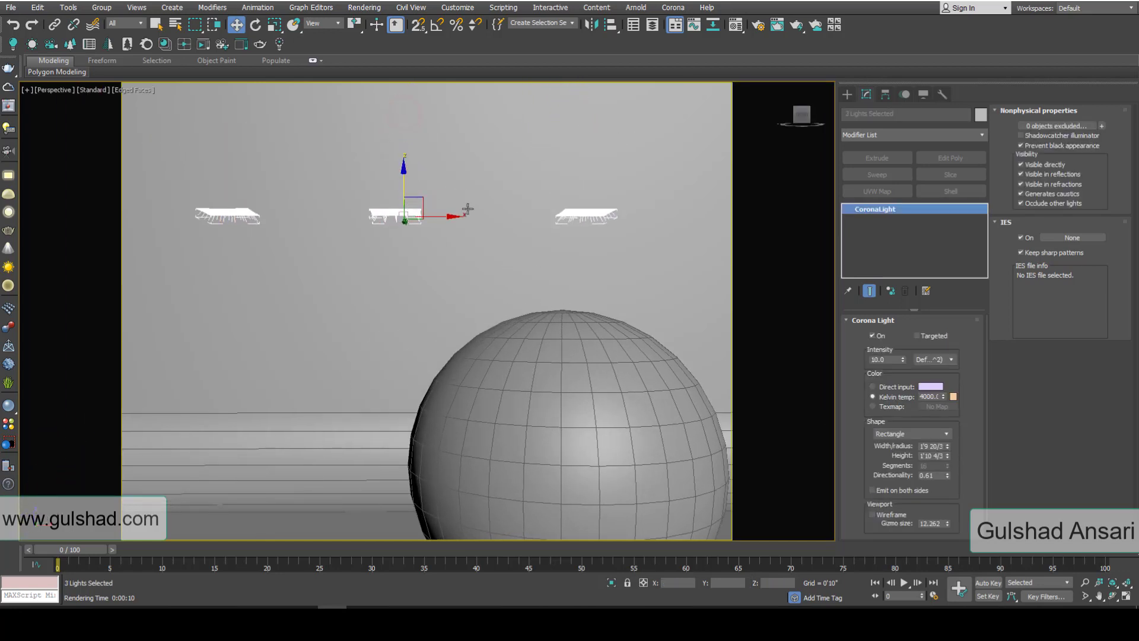
# Start an interactive render of the lowered lights and move the frame buffer below them in the viewport
pyautogui.click(242, 45)
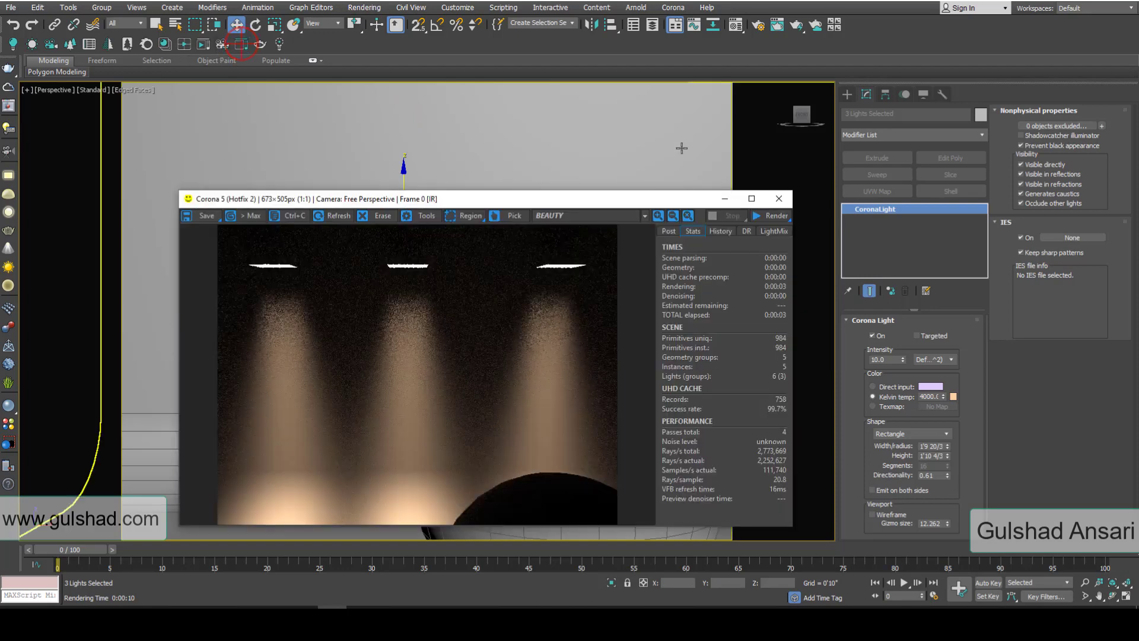
pyautogui.click(772, 218)
pyautogui.click(770, 231)
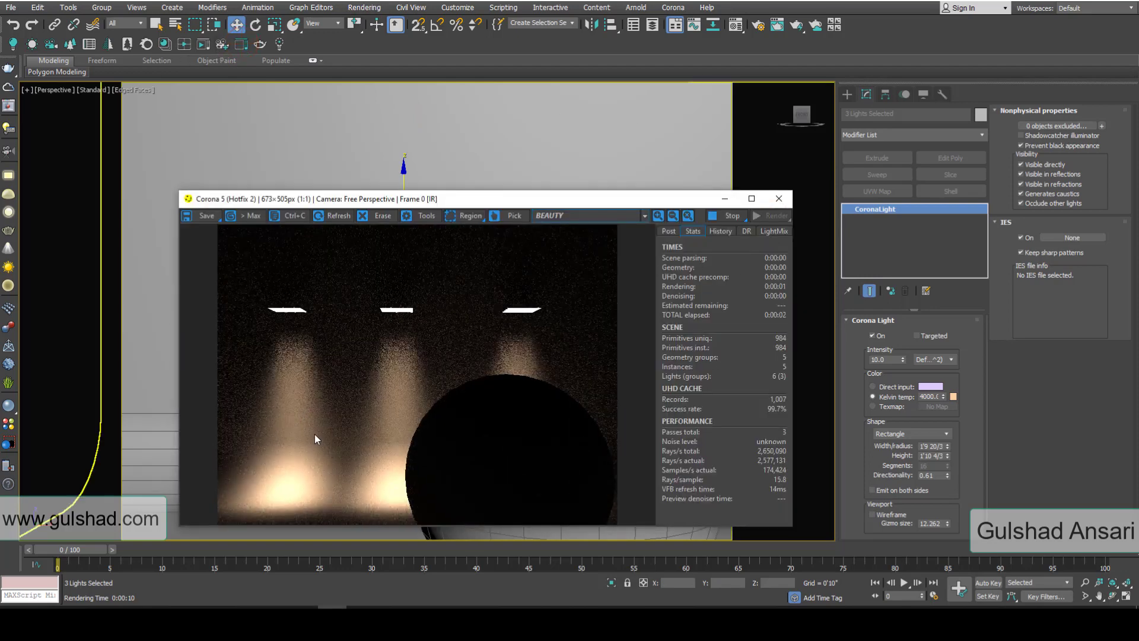
pyautogui.moveTo(513, 200); pyautogui.dragTo(508, 245)
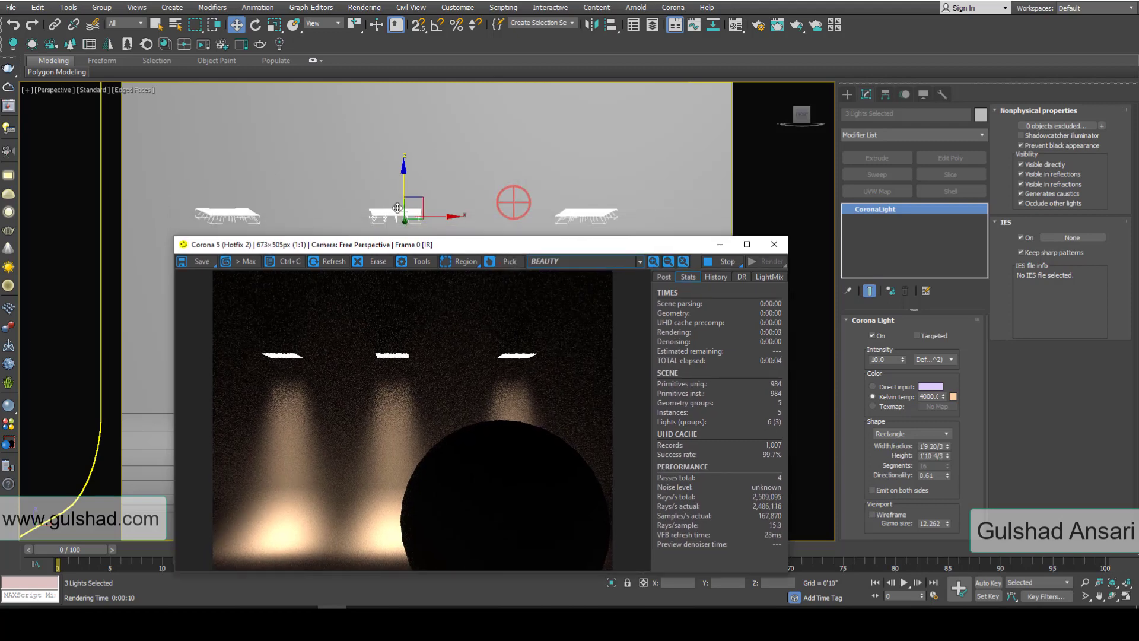
# Try the three lights with emission on both sides in the interactive render, and turn that option back off
pyautogui.click(872, 490)
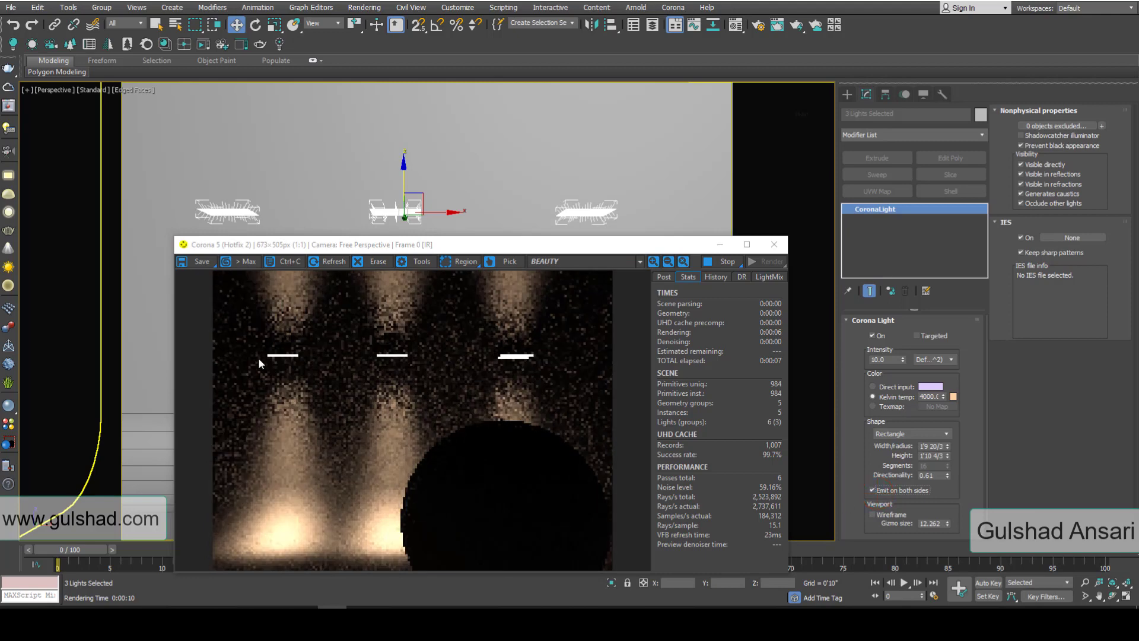
pyautogui.moveTo(450, 134); pyautogui.dragTo(452, 145, button='middle')
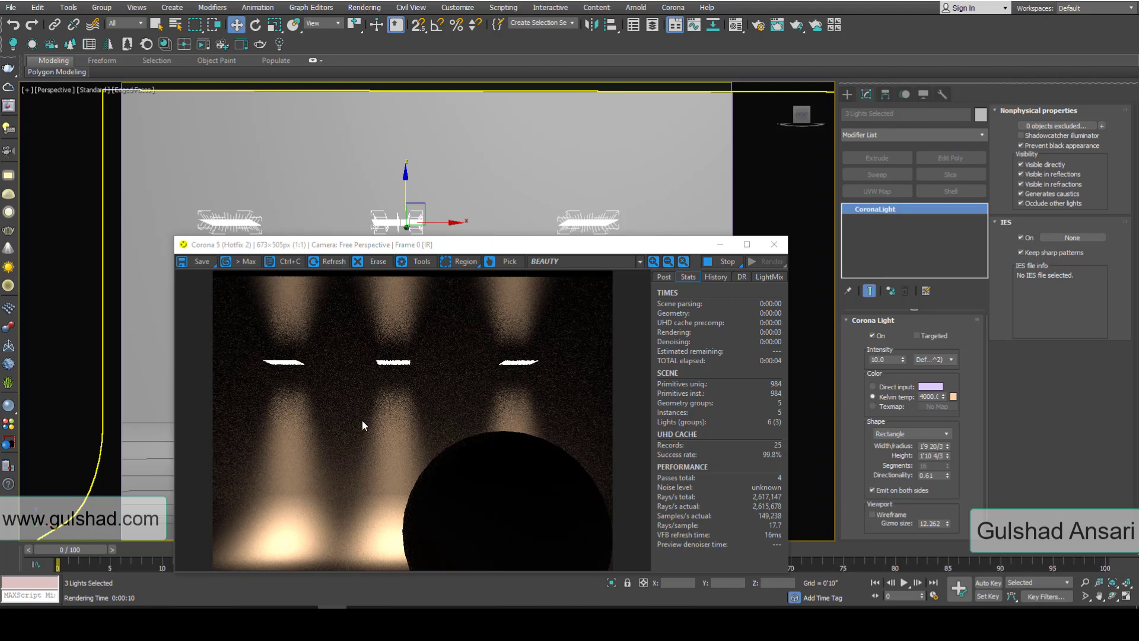
pyautogui.click(872, 491)
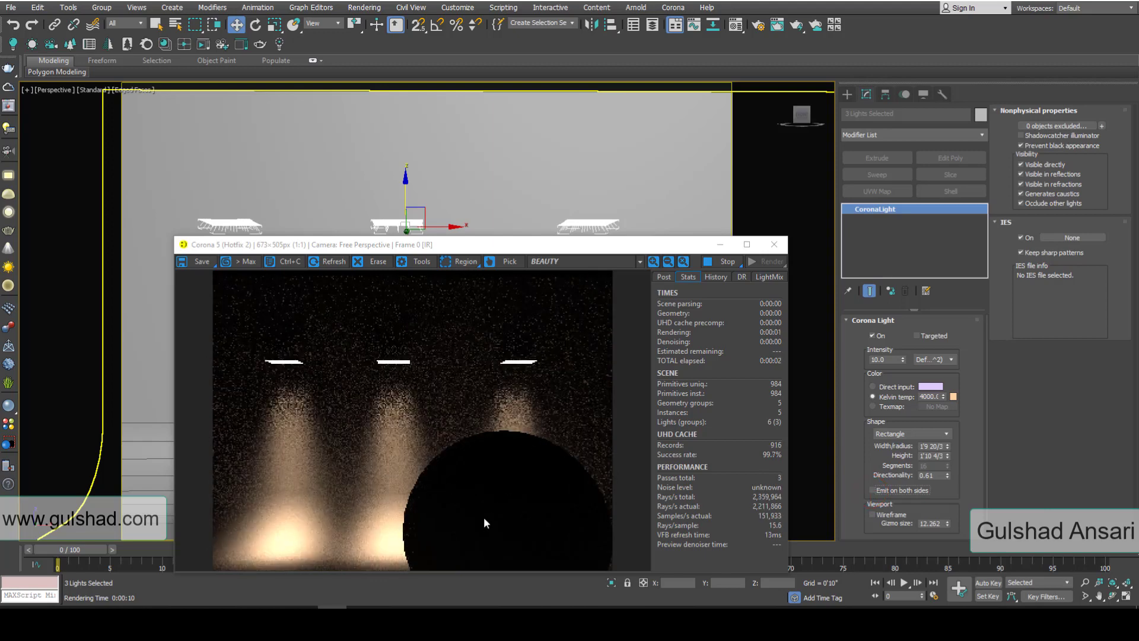
# Reposition the frame buffer higher over the viewport, stop the interactive render and close it
pyautogui.moveTo(556, 247); pyautogui.dragTo(549, 115)
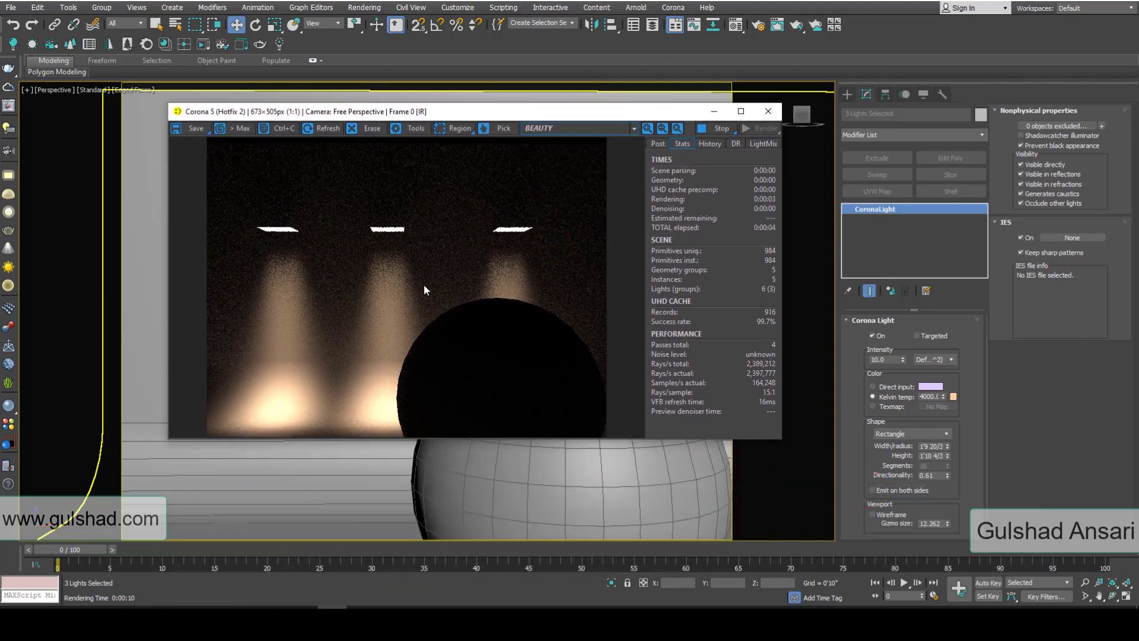
pyautogui.click(715, 128)
pyautogui.click(776, 113)
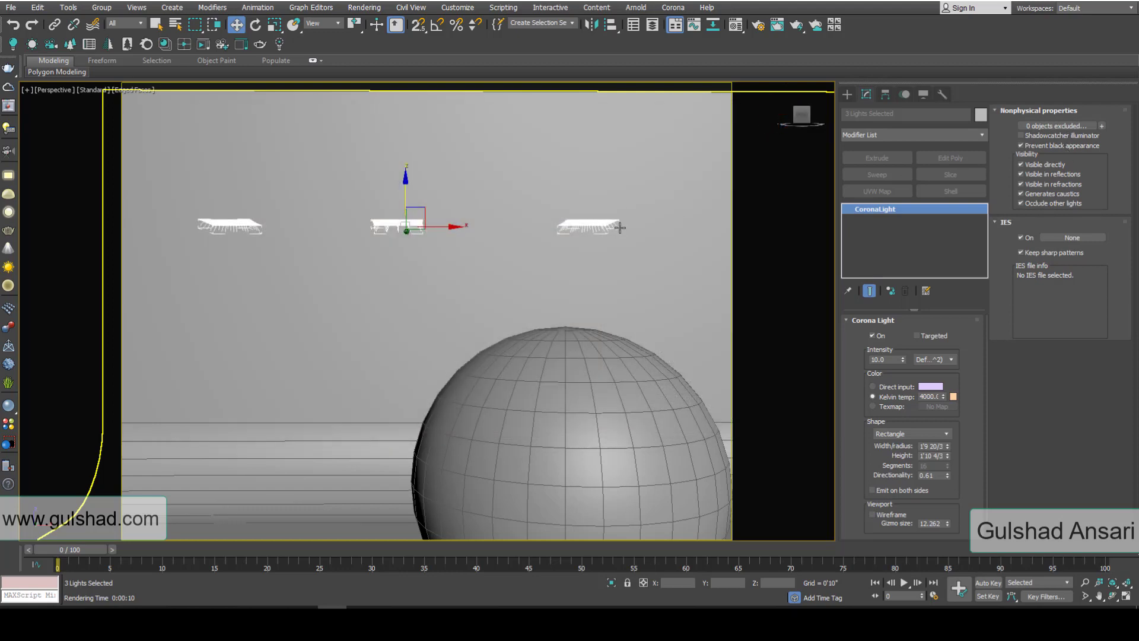
# Select only the rightmost light and restart the interactive render
pyautogui.click(602, 223)
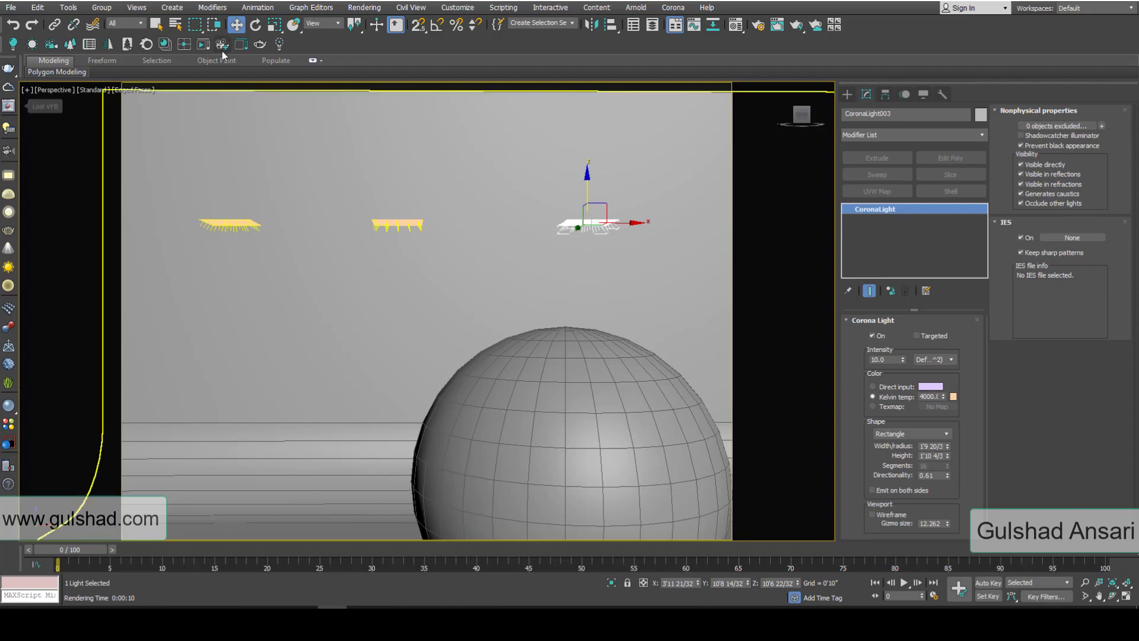
pyautogui.click(241, 44)
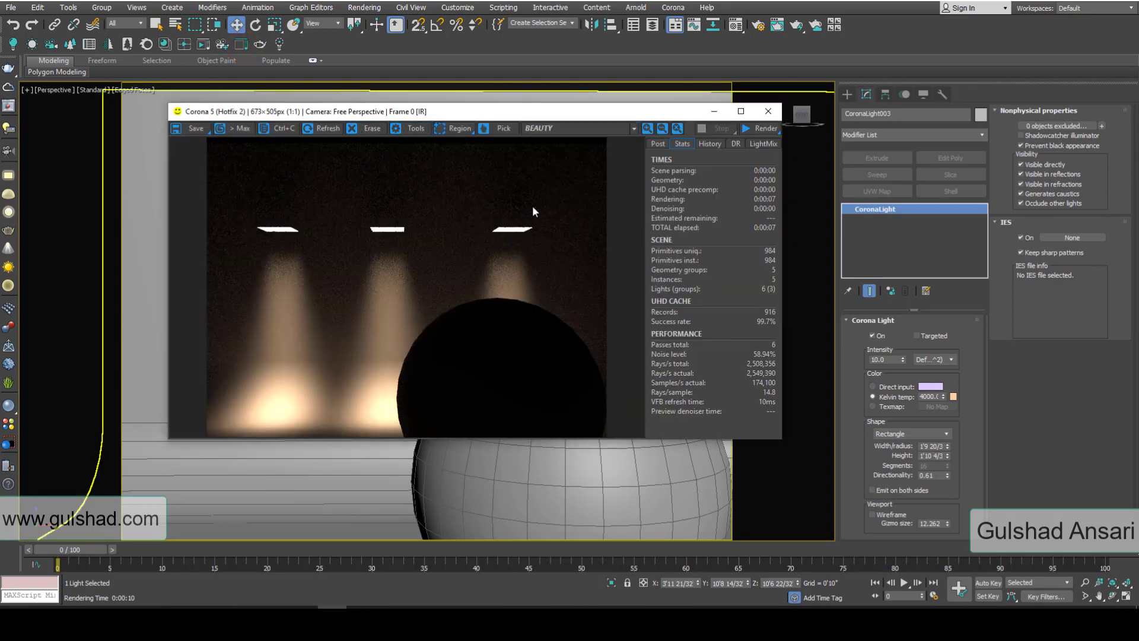
pyautogui.click(763, 126)
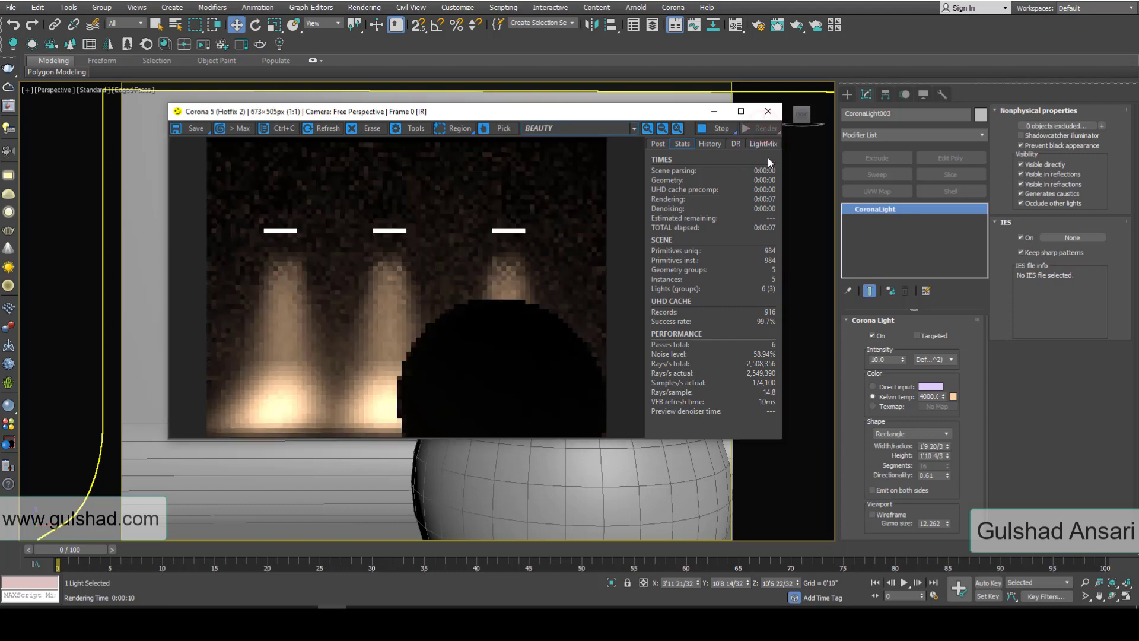
# Try the lights with direct visibility turned off in the interactive render, and turn it back on
pyautogui.click(1021, 165)
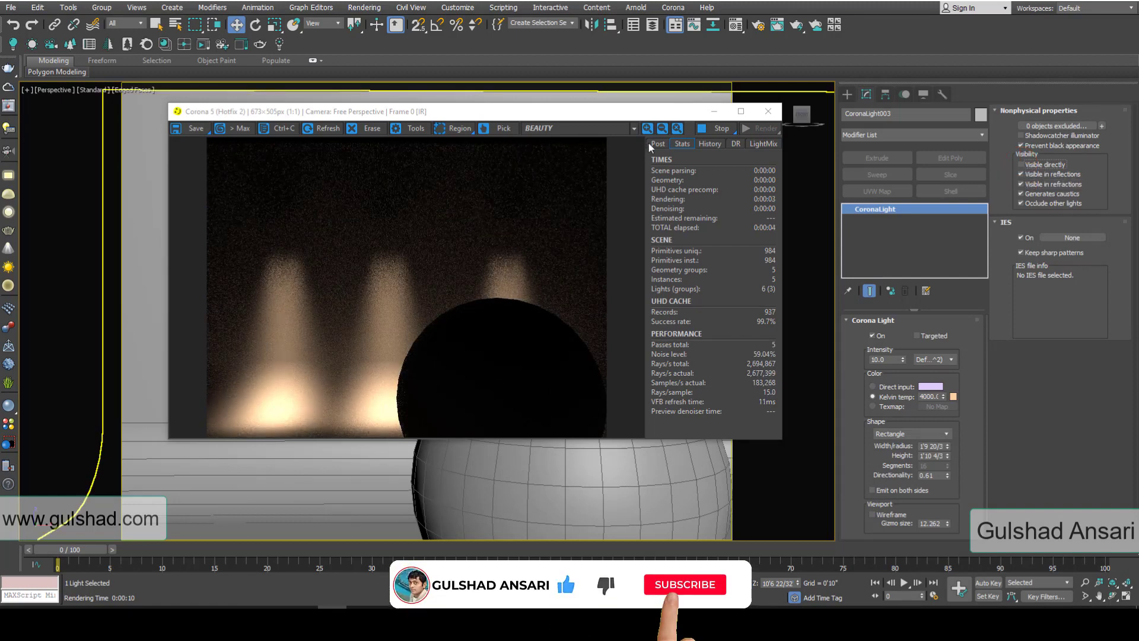
pyautogui.moveTo(645, 117); pyautogui.dragTo(849, 125)
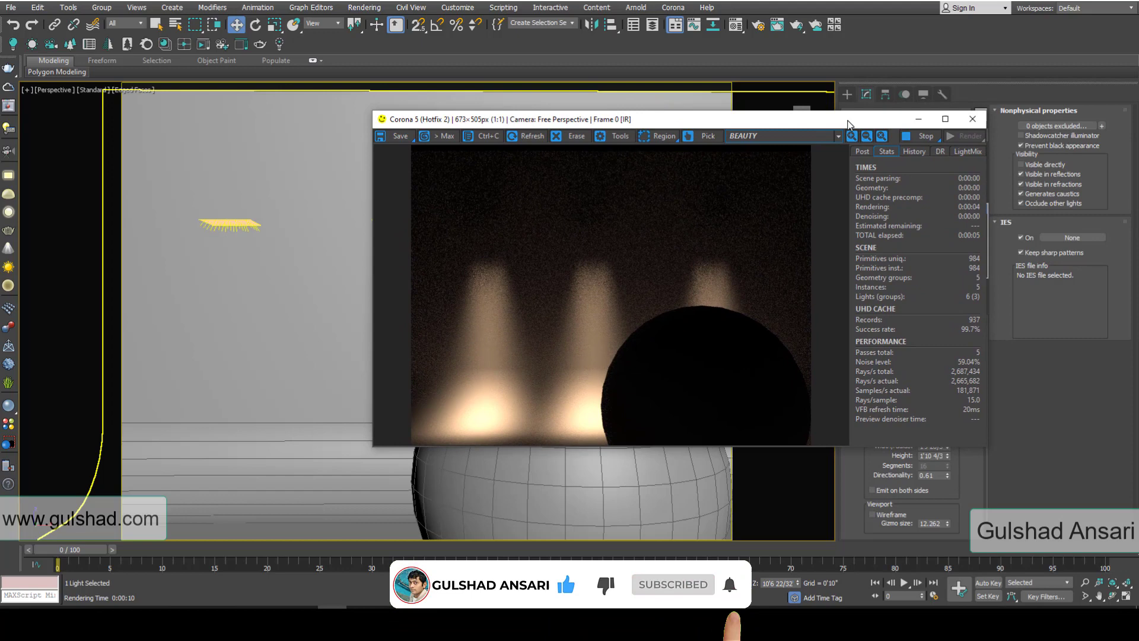
pyautogui.click(1035, 167)
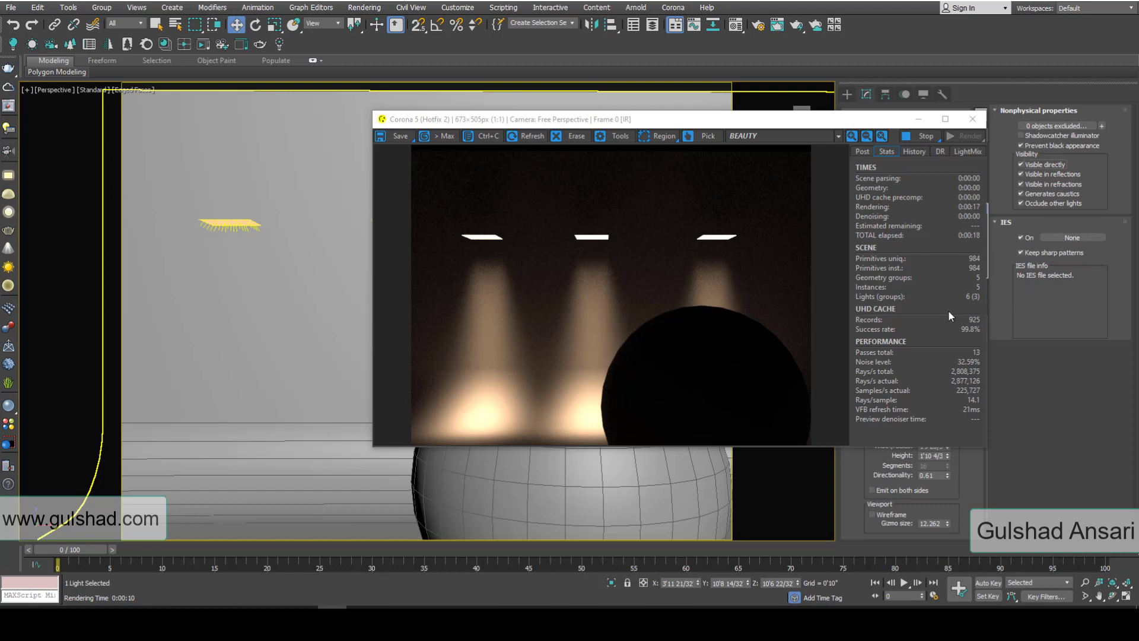
# End the interactive render, close the frame buffer and delete all three Corona lights from beside the wall
pyautogui.click(909, 136)
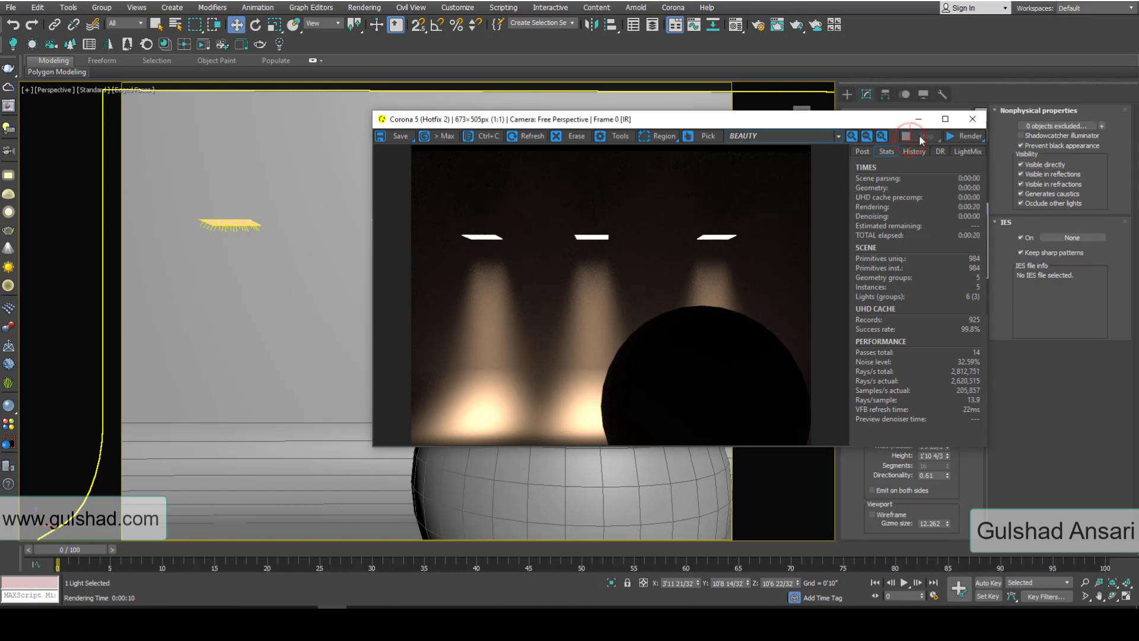
pyautogui.click(971, 120)
pyautogui.keyDown('alt'); pyautogui.moveTo(412, 219); pyautogui.dragTo(540, 231, button='middle'); pyautogui.keyUp('alt')
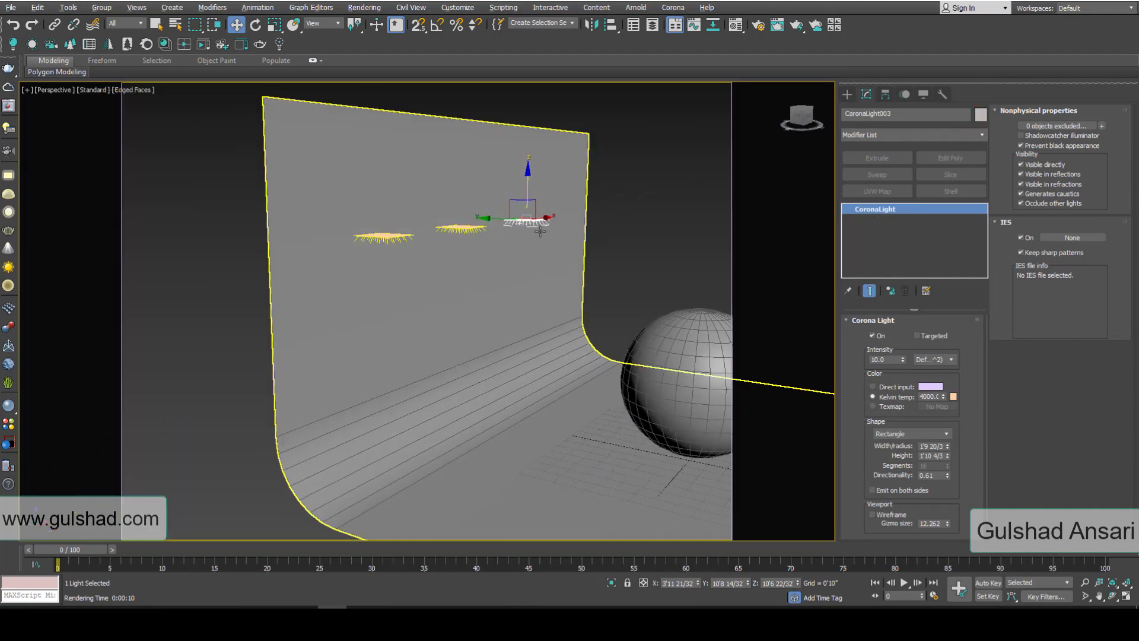
pyautogui.press('Delete')
pyautogui.click(468, 230)
pyautogui.press('Delete')
pyautogui.click(393, 242)
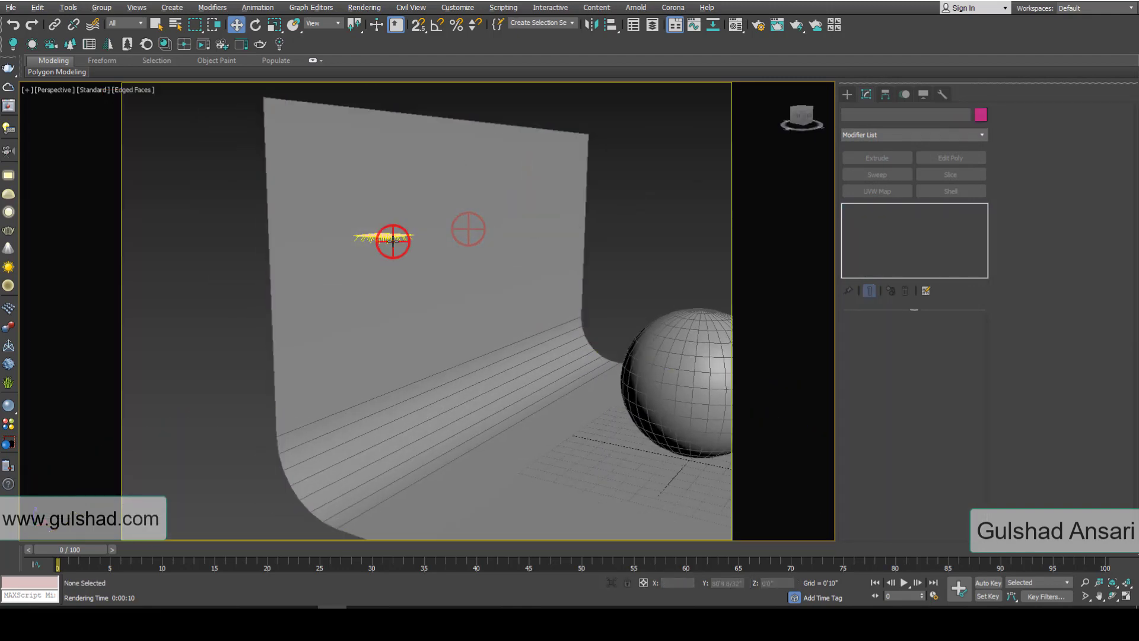
pyautogui.press('Delete')
# Create a Sphere-shaped Corona light with a radius of about 1'0" on the floor in front of the ball
pyautogui.keyDown('alt'); pyautogui.moveTo(576, 286); pyautogui.dragTo(603, 314, button='middle'); pyautogui.keyUp('alt')
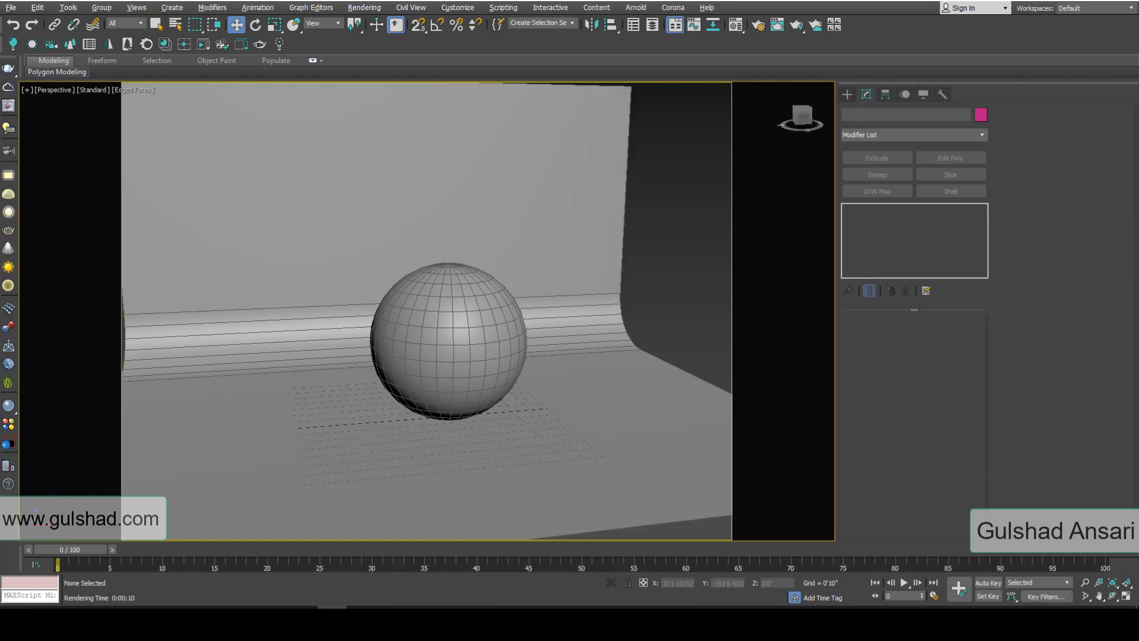
pyautogui.click(12, 44)
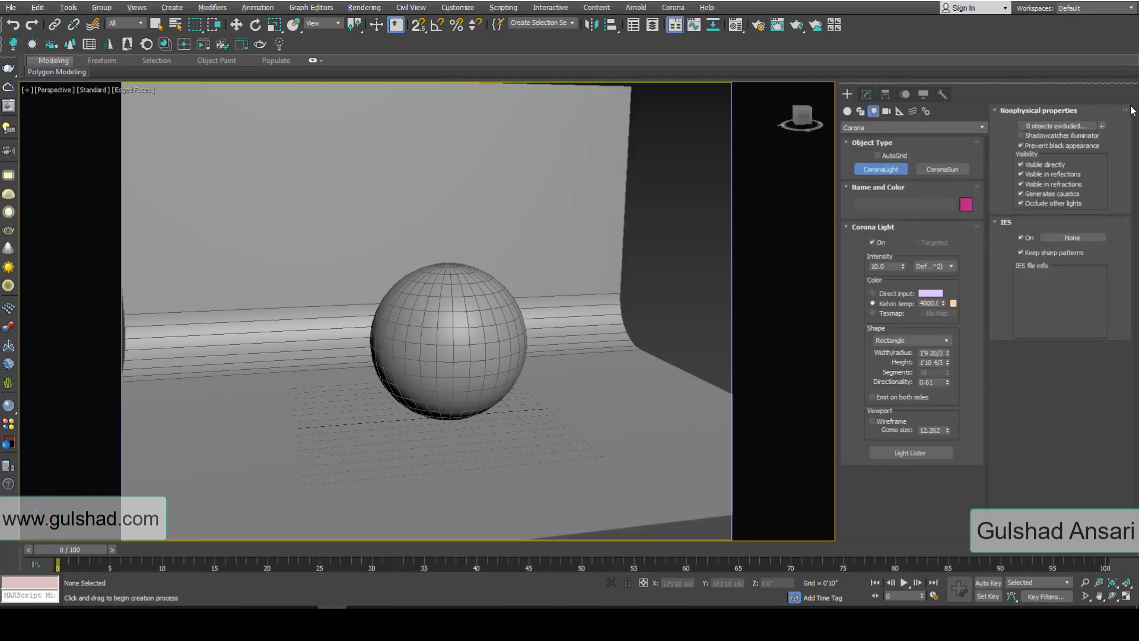
pyautogui.click(929, 269)
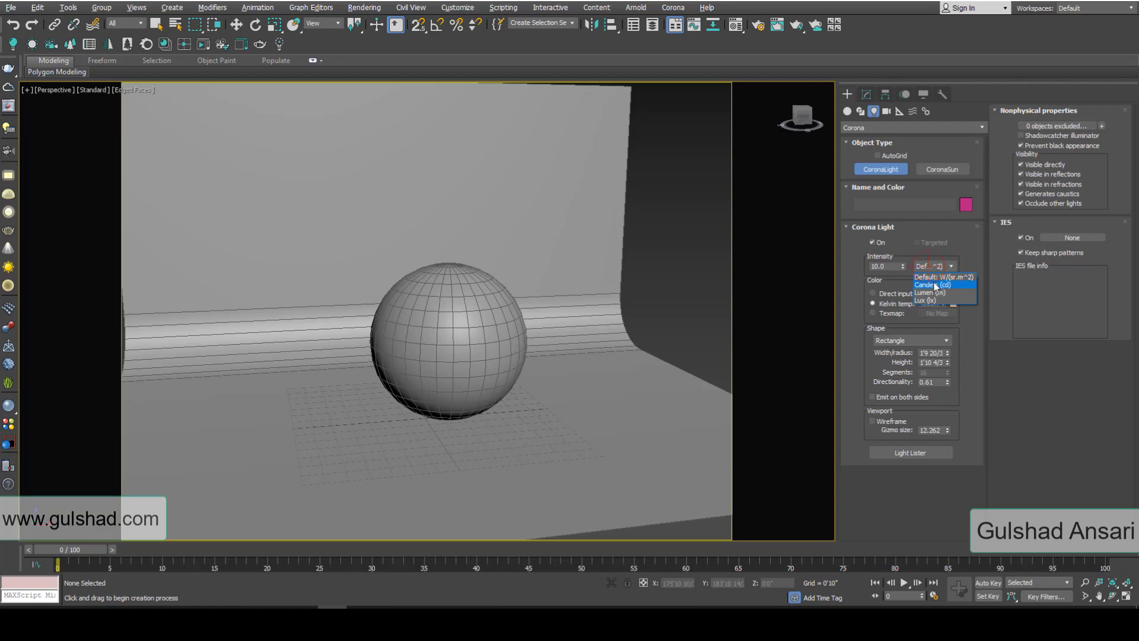
pyautogui.click(841, 298)
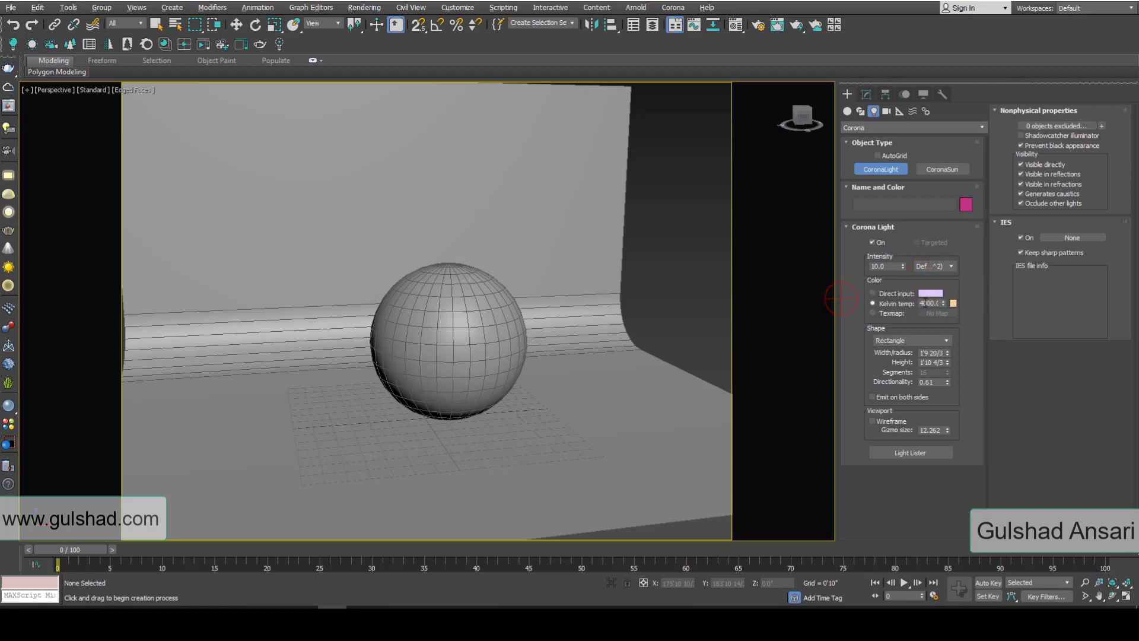
pyautogui.click(922, 341)
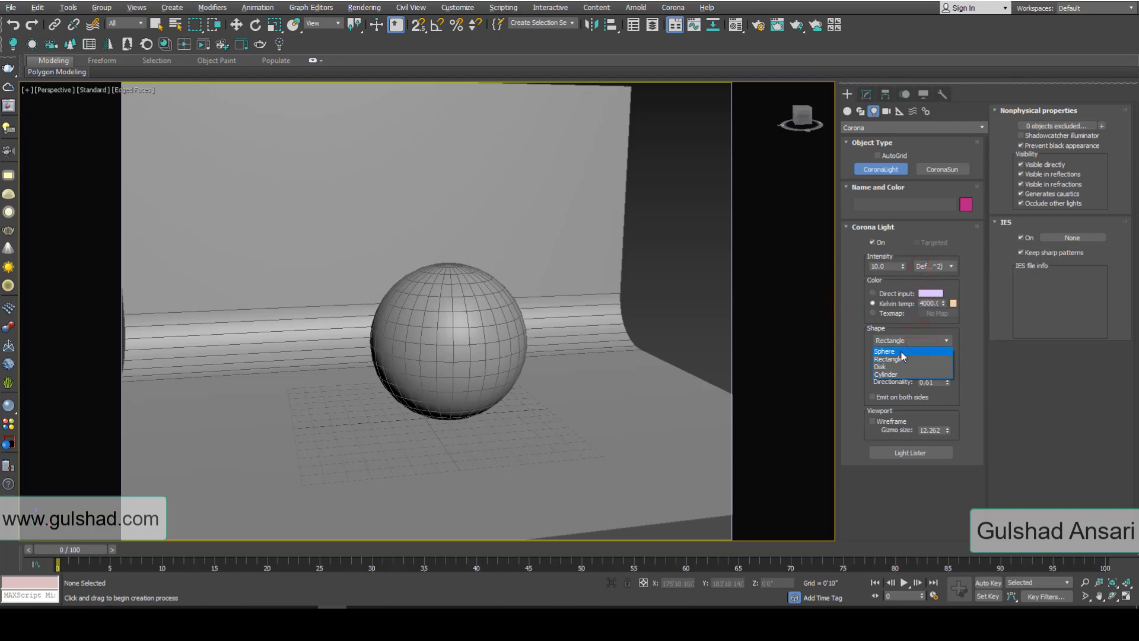
pyautogui.click(893, 351)
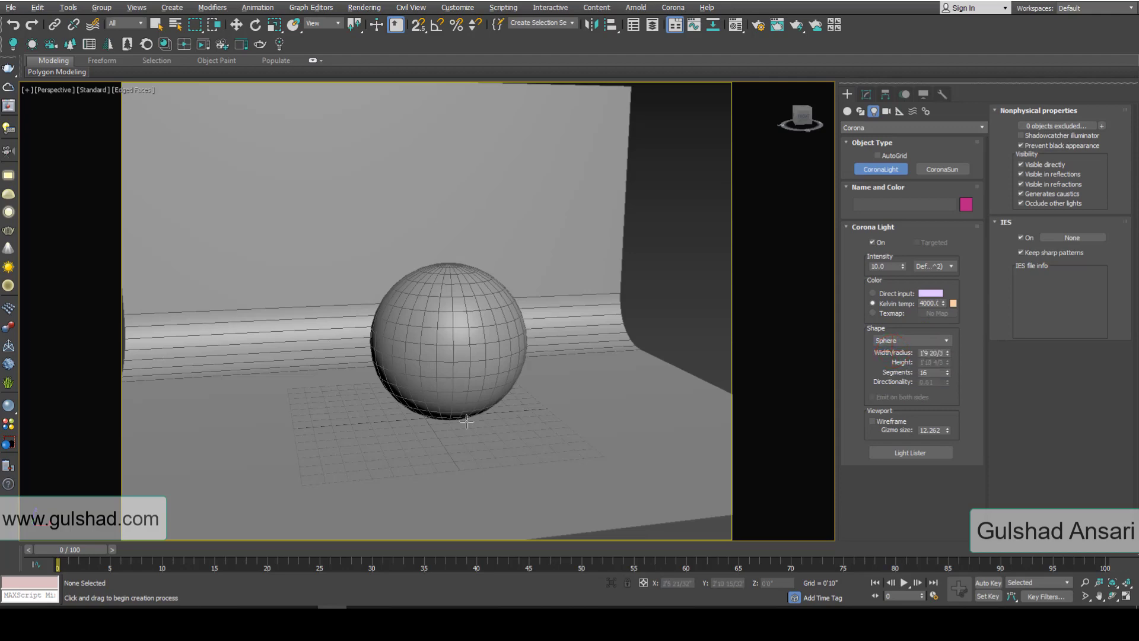
pyautogui.moveTo(472, 437); pyautogui.dragTo(496, 444)
pyautogui.rightClick(497, 444)
# Raise the sphere light to about 11'7" and centre it above the ball
pyautogui.moveTo(473, 405); pyautogui.dragTo(478, 89)
pyautogui.keyDown('alt'); pyautogui.moveTo(501, 254); pyautogui.dragTo(590, 269, button='middle'); pyautogui.keyUp('alt')
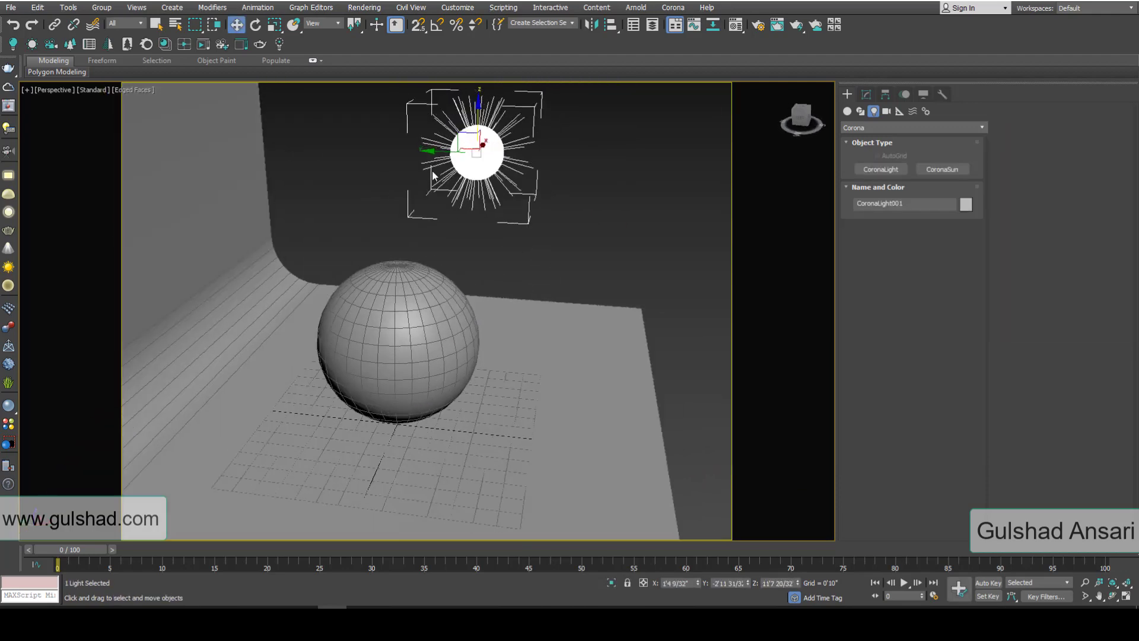
pyautogui.moveTo(432, 176); pyautogui.dragTo(356, 169)
pyautogui.keyDown('alt'); pyautogui.moveTo(554, 338); pyautogui.dragTo(461, 326, button='middle'); pyautogui.keyUp('alt')
pyautogui.click(779, 103)
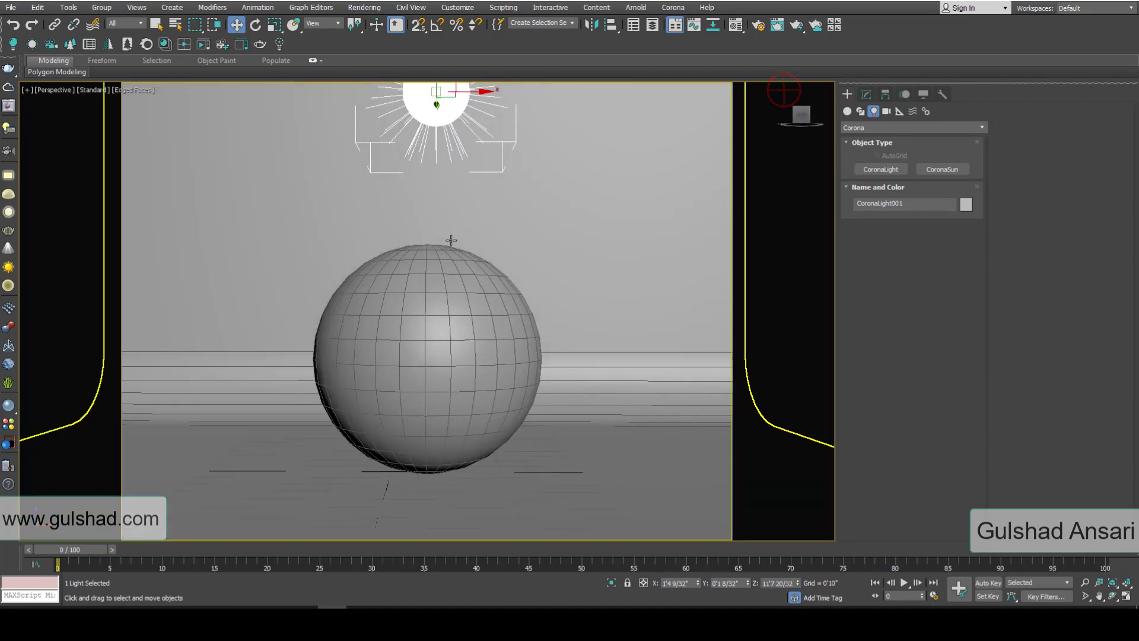
# Lower the sphere light in the front view to a height of about 10'5" and return to the full perspective view
pyautogui.hotkey('alt', 'w')
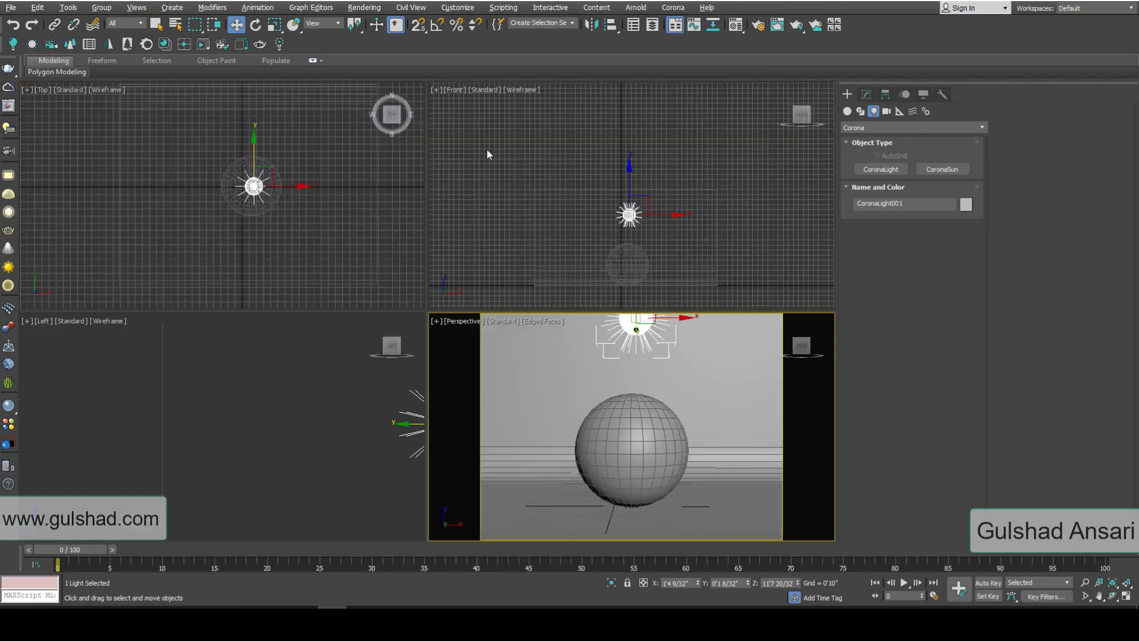
pyautogui.moveTo(629, 172); pyautogui.dragTo(617, 149, button='middle')
pyautogui.moveTo(616, 145); pyautogui.dragTo(616, 153)
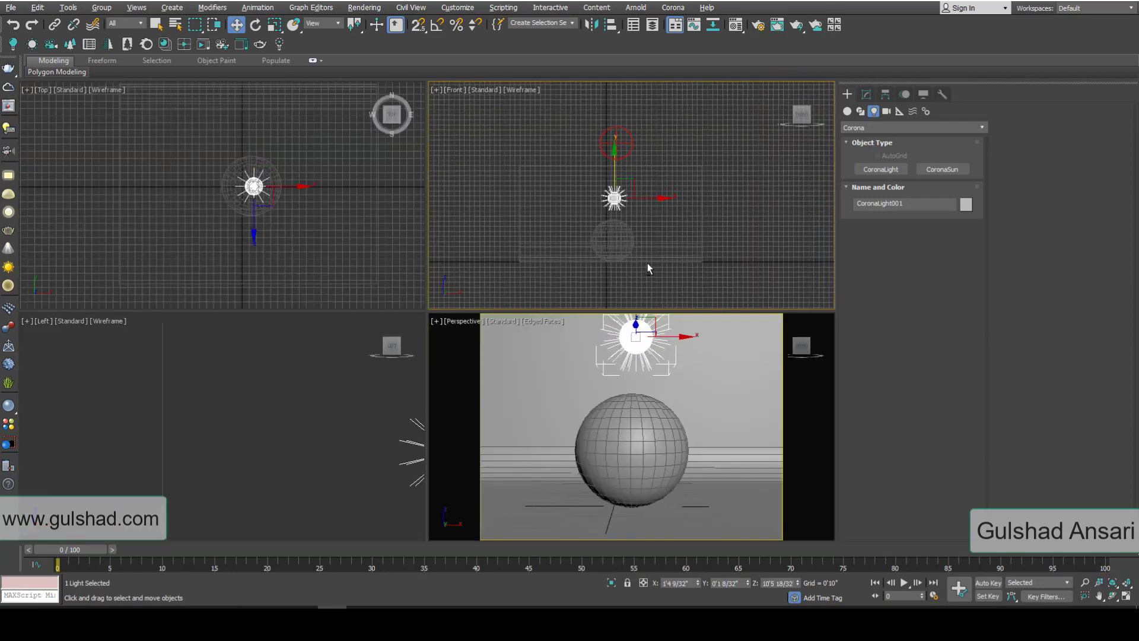
pyautogui.middleClick(653, 344)
pyautogui.hotkey('alt', 'w')
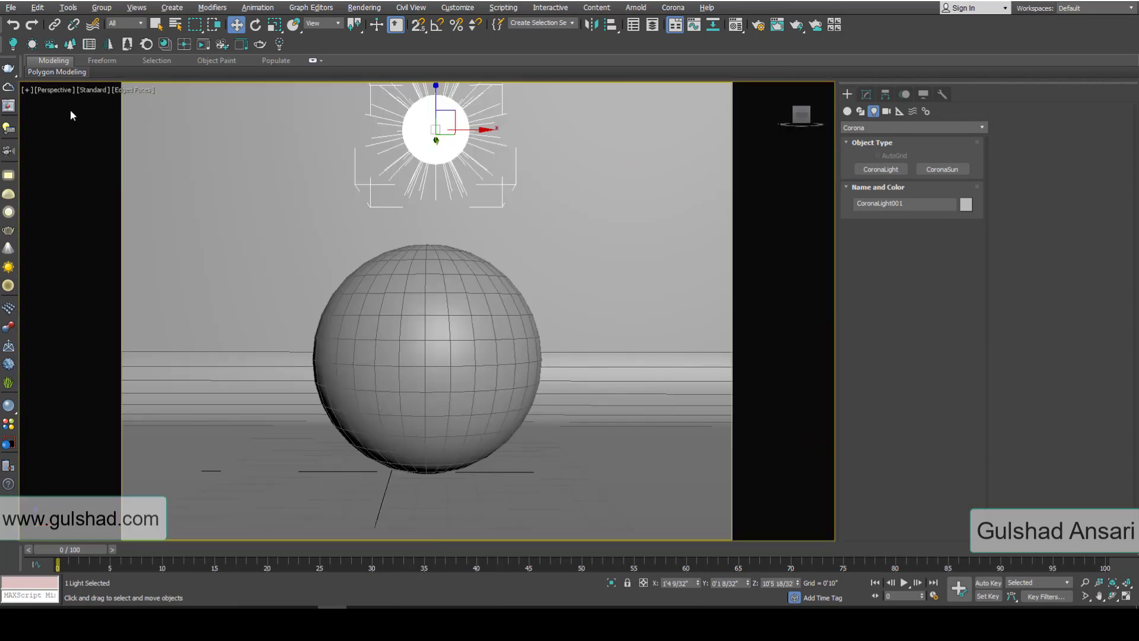
# Start an interactive render and set the sphere light's intensity to 30 and its radius to about 1'4"
pyautogui.click(240, 44)
pyautogui.moveTo(851, 119); pyautogui.dragTo(632, 160)
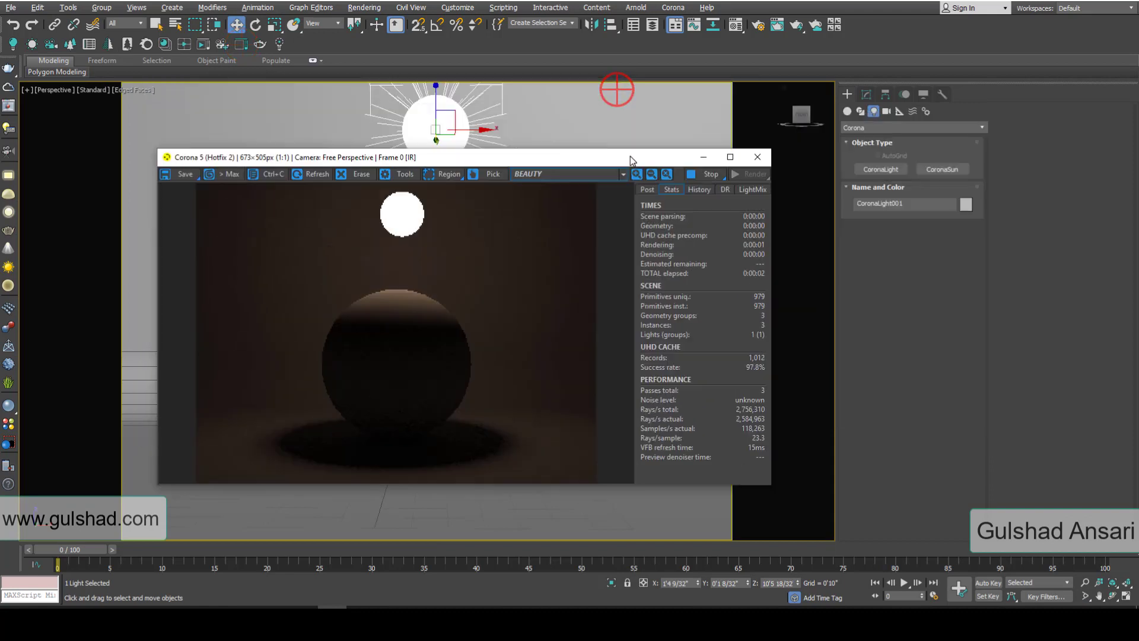
pyautogui.click(866, 94)
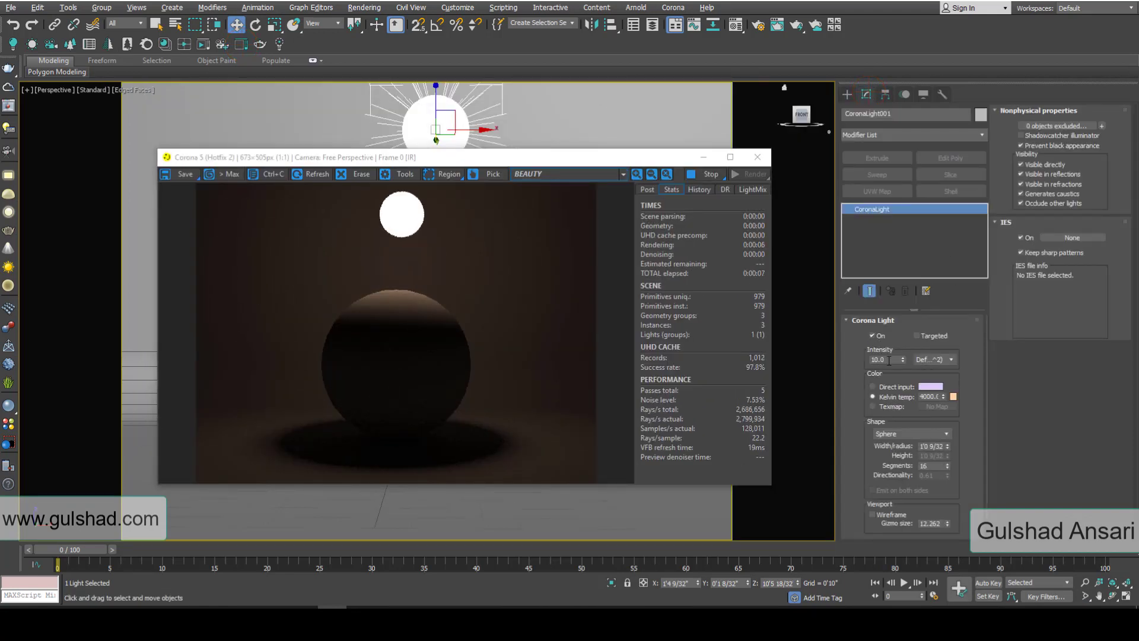
pyautogui.doubleClick(889, 360)
pyautogui.write('30')
pyautogui.press('Return')
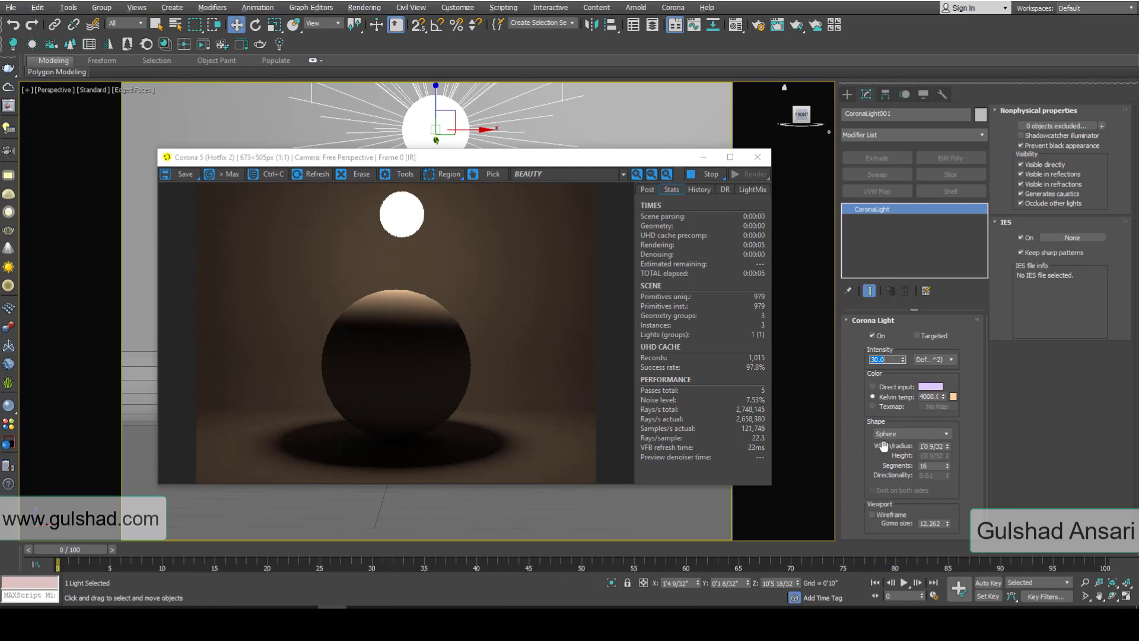
pyautogui.scroll(-1, 854, 456)
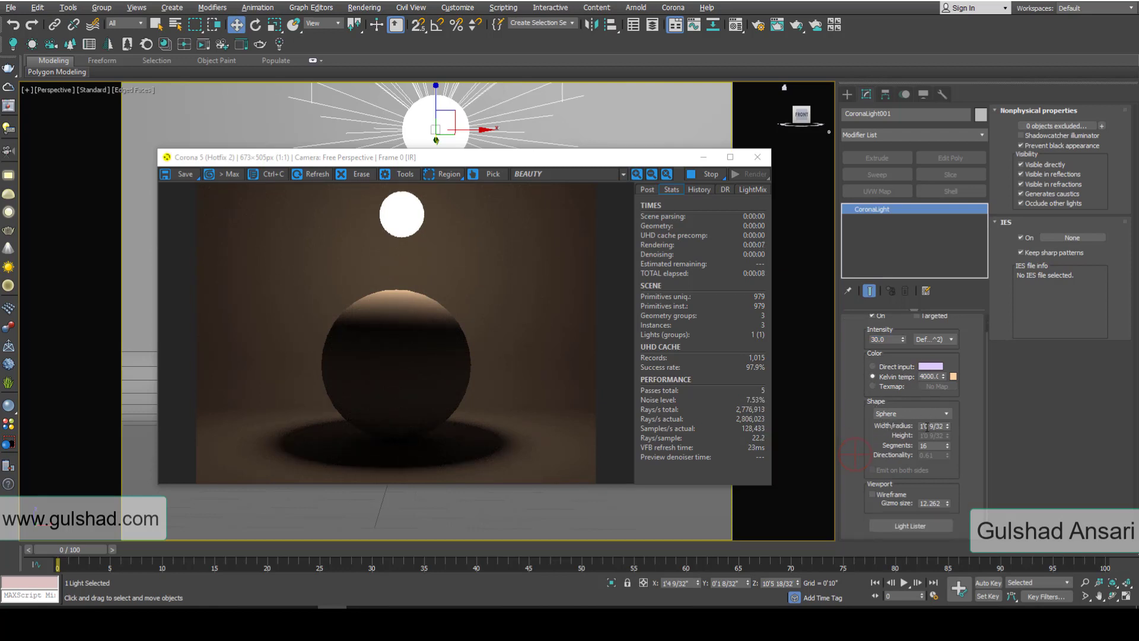
pyautogui.moveTo(948, 428); pyautogui.dragTo(945, 409)
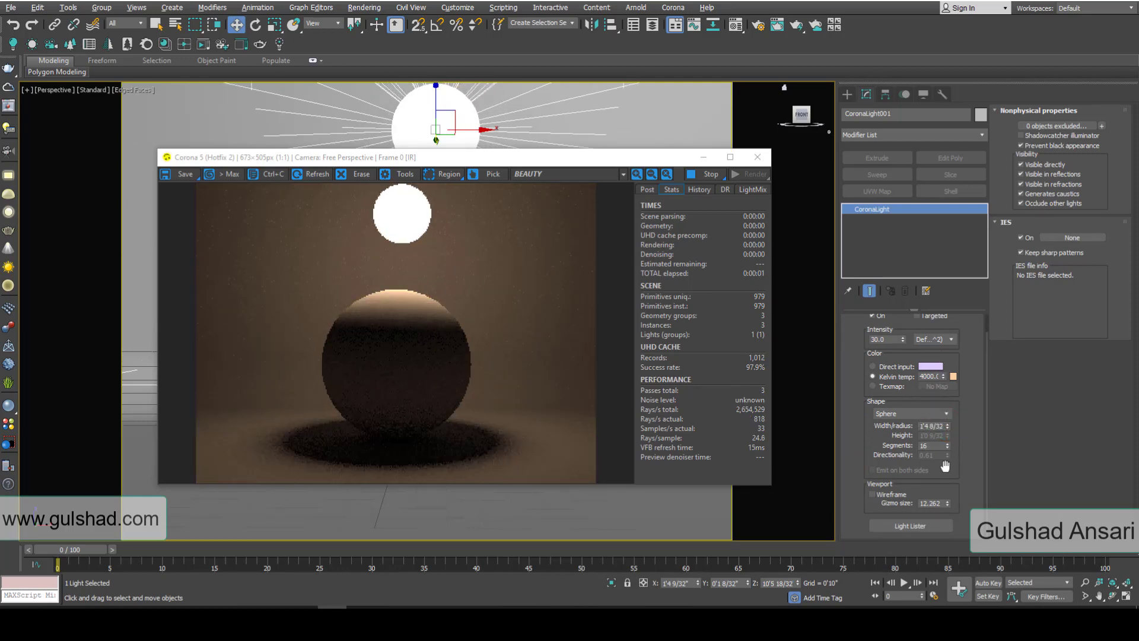
# Try the sphere light with 5 segments and with direct visibility off, restoring 16 segments and direct visibility
pyautogui.click(928, 445)
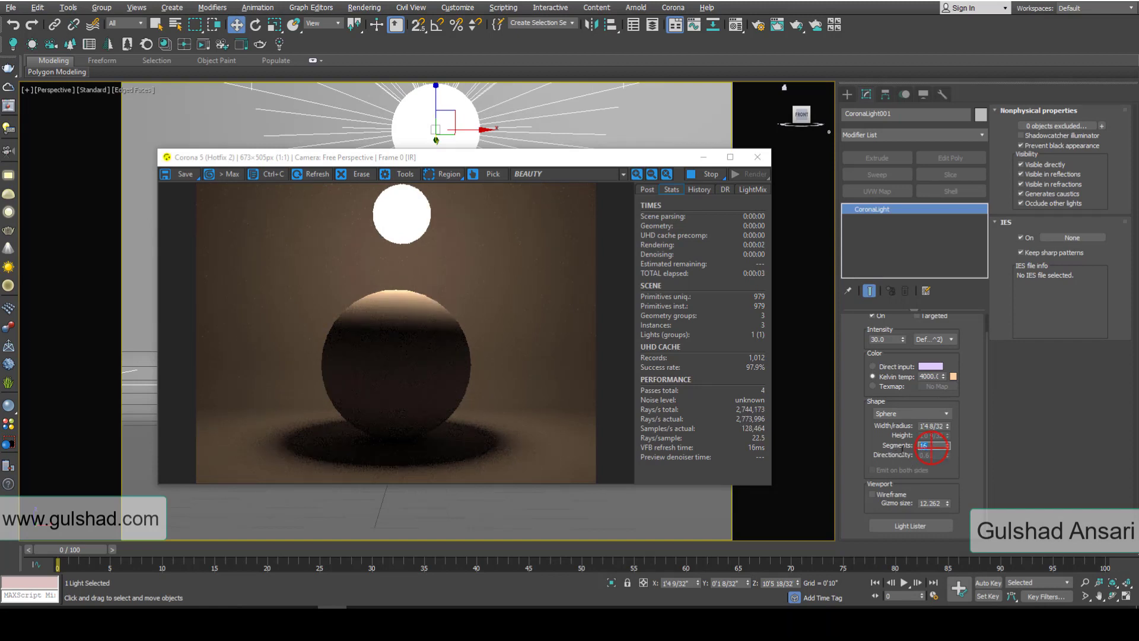
pyautogui.write('5')
pyautogui.press('Return')
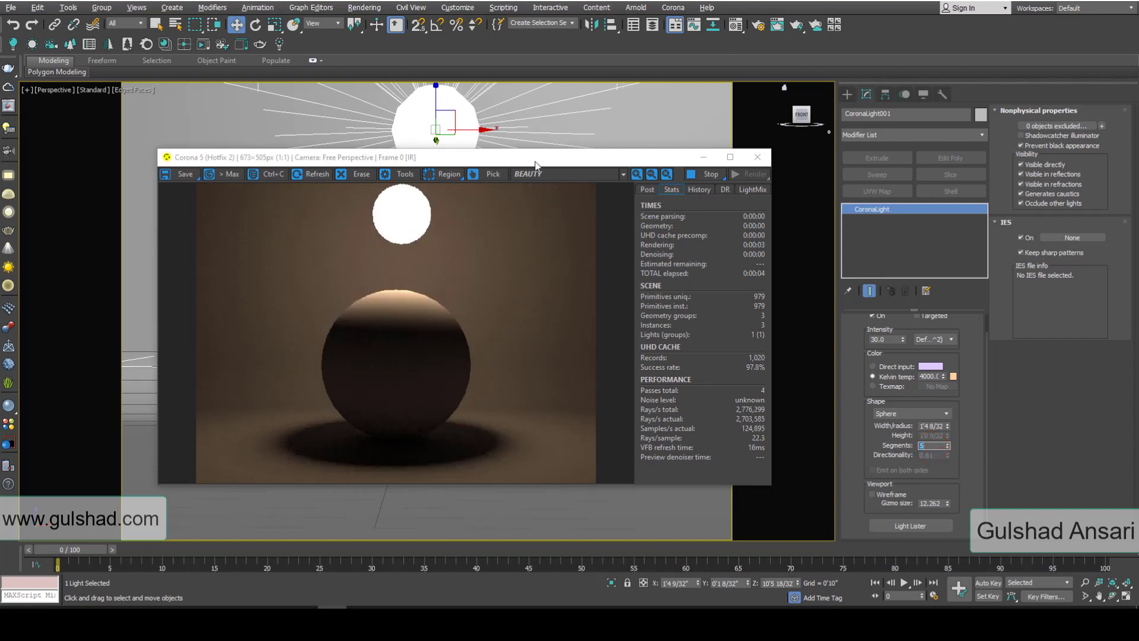
pyautogui.moveTo(439, 157); pyautogui.dragTo(439, 194)
pyautogui.click(927, 446)
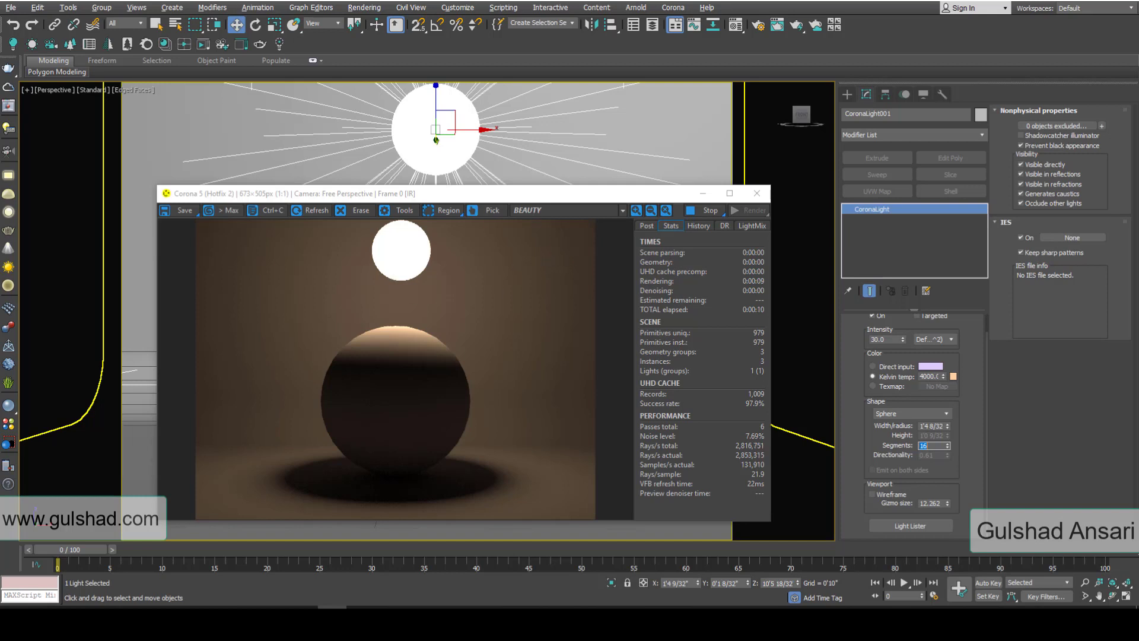
pyautogui.click(1021, 165)
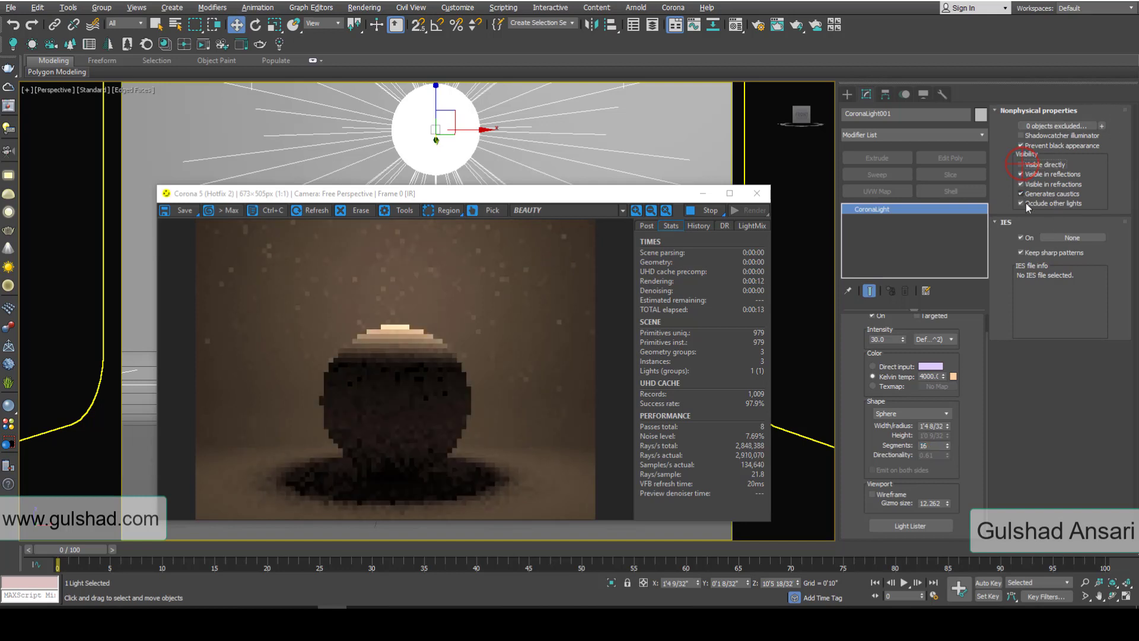
pyautogui.click(1021, 165)
# Stop the render, change the light's shape to Disk with a radius of about 1'7", and restart the interactive render
pyautogui.click(703, 209)
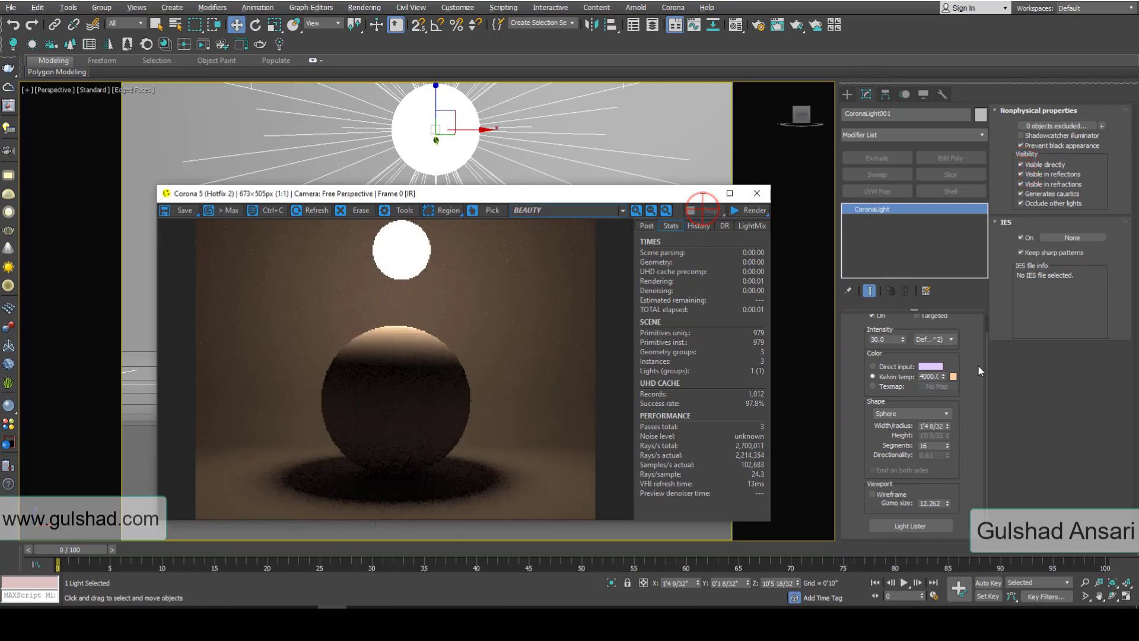
pyautogui.click(906, 415)
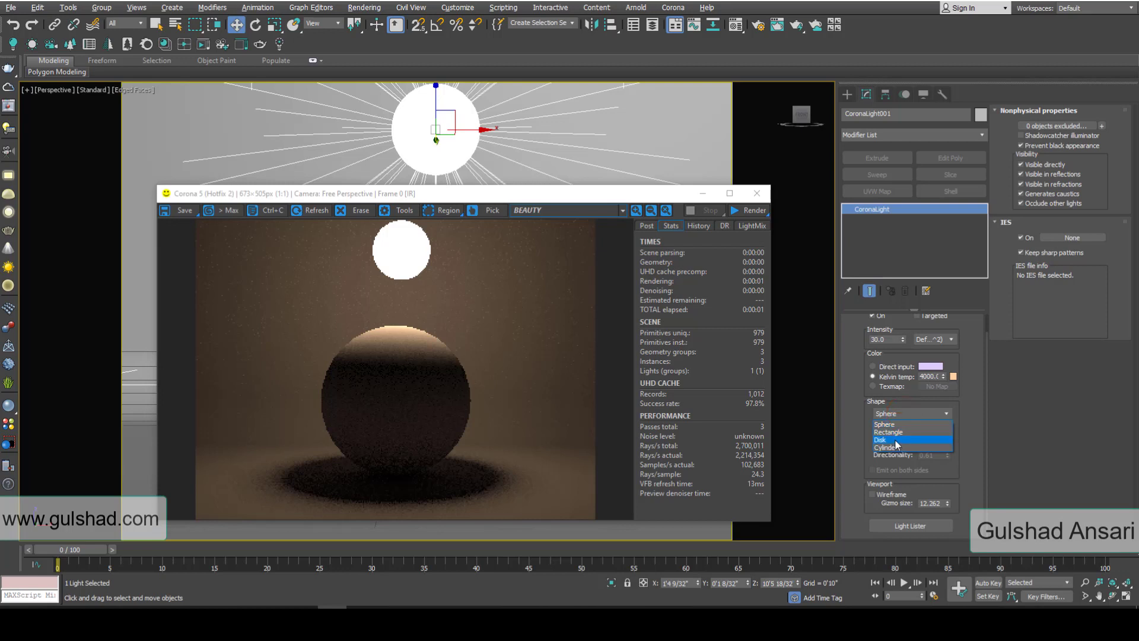
pyautogui.click(897, 440)
pyautogui.moveTo(543, 194); pyautogui.dragTo(582, 157)
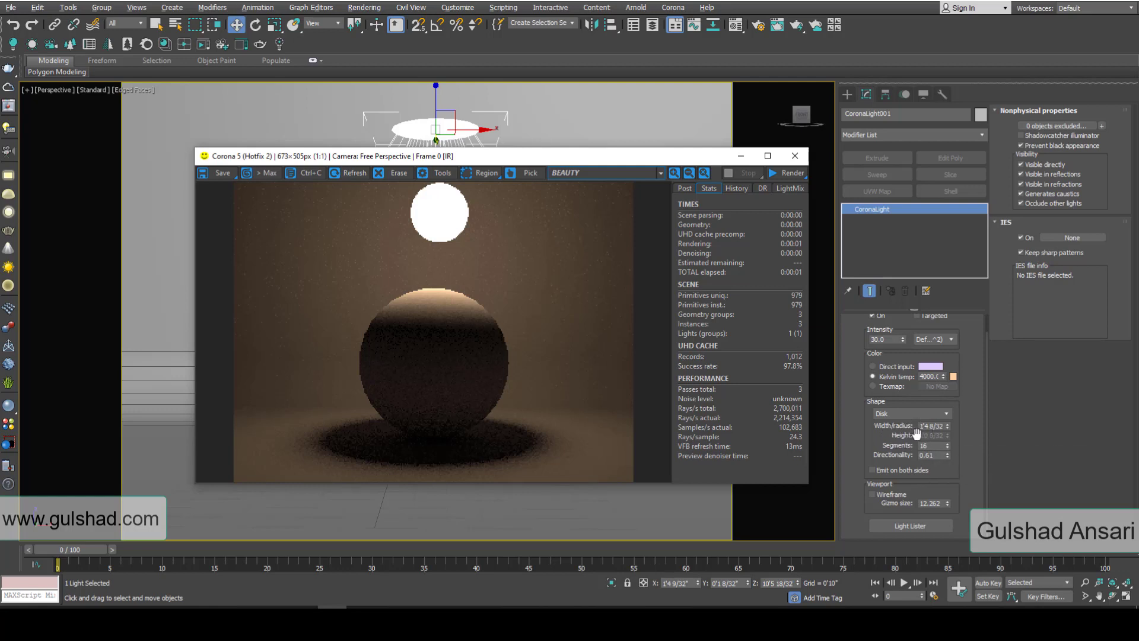
pyautogui.moveTo(950, 425); pyautogui.dragTo(949, 410)
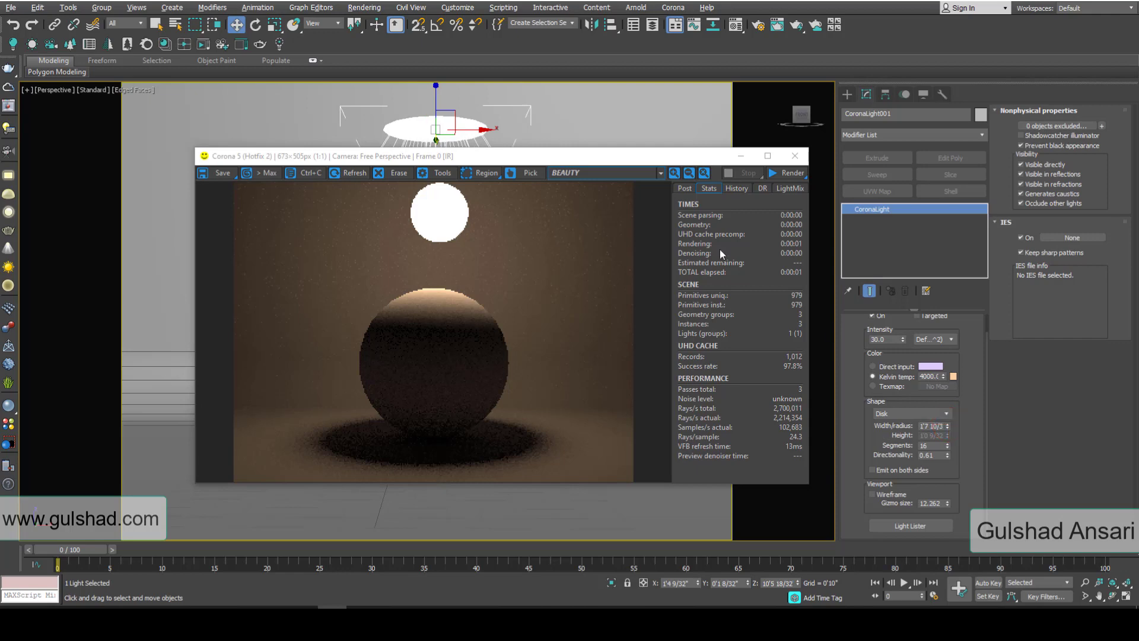
pyautogui.click(786, 173)
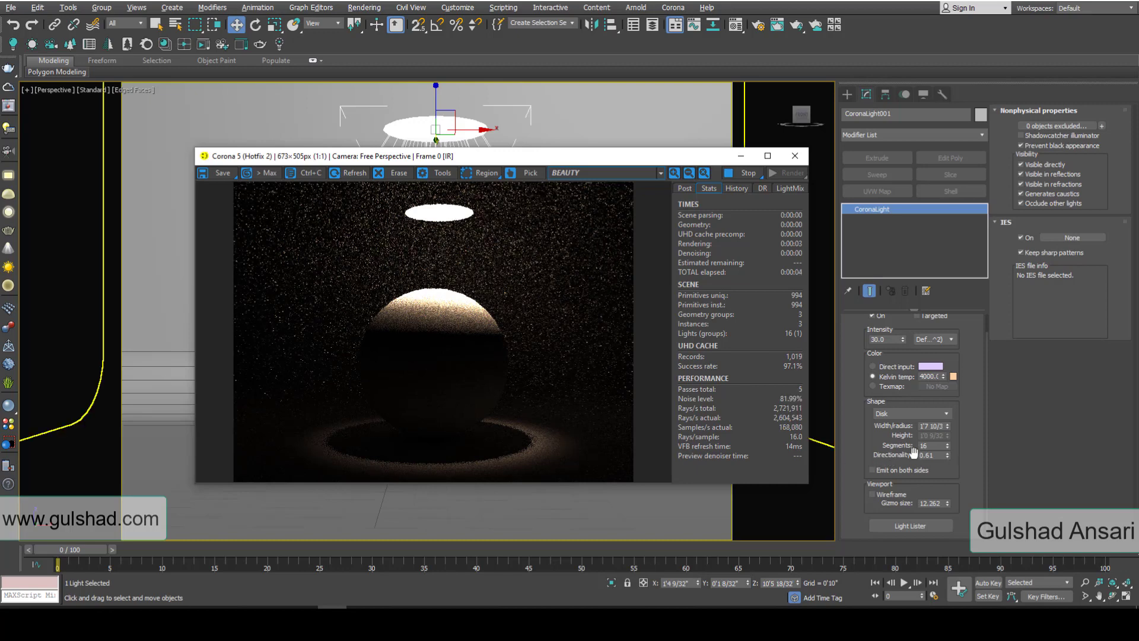
# Set the disk light's directionality to 0, try emission on both sides and turn it off again, and stop the render
pyautogui.rightClick(948, 455)
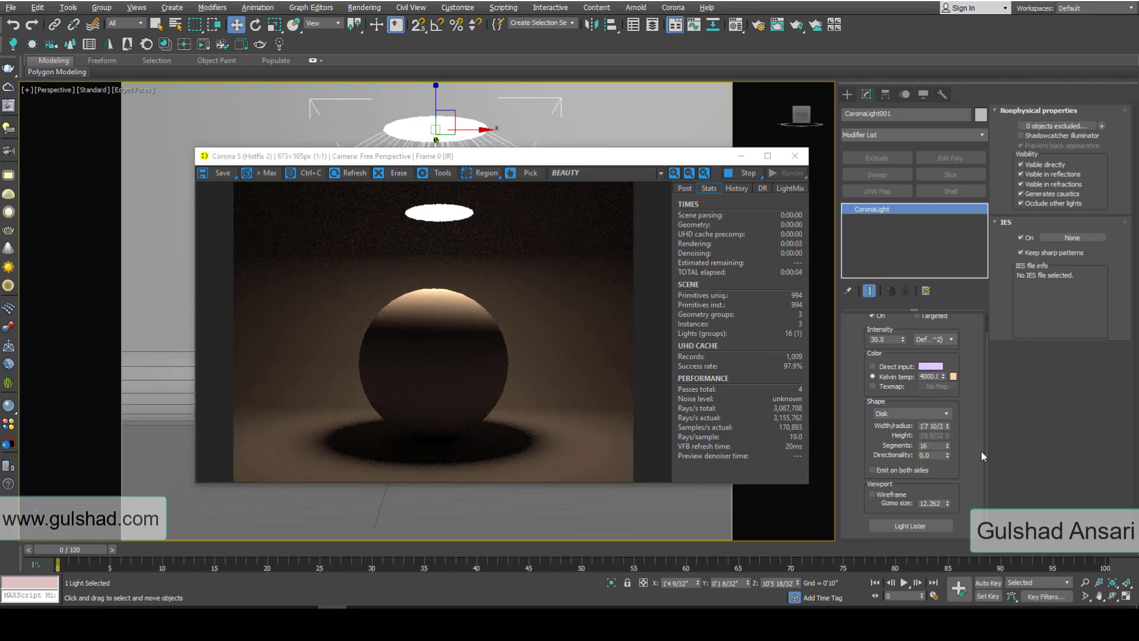
pyautogui.click(873, 470)
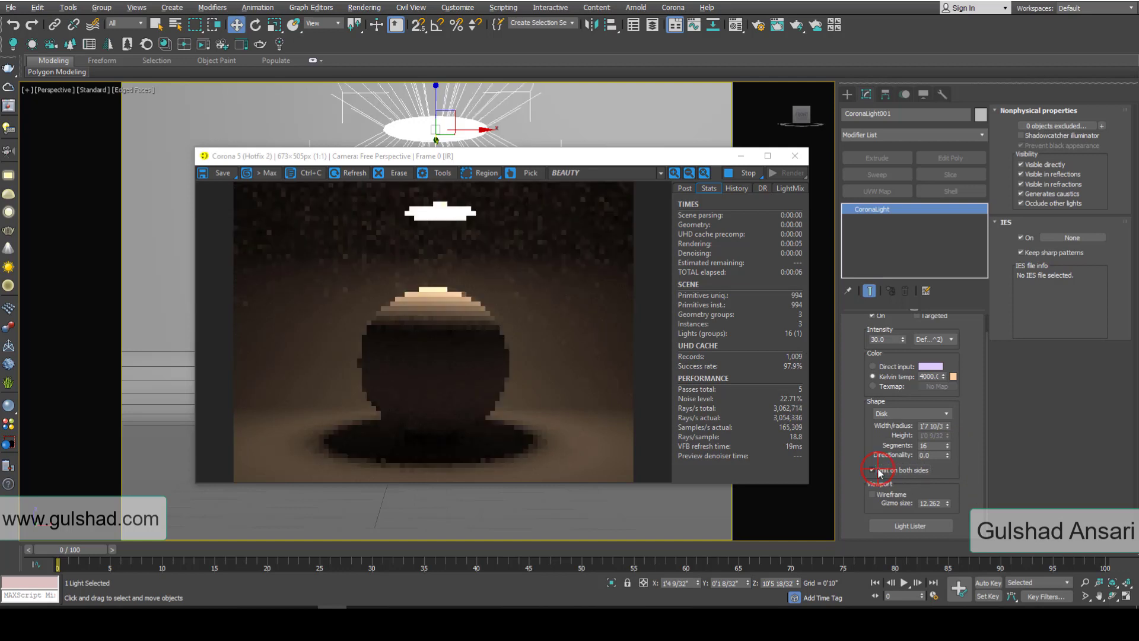
pyautogui.click(878, 470)
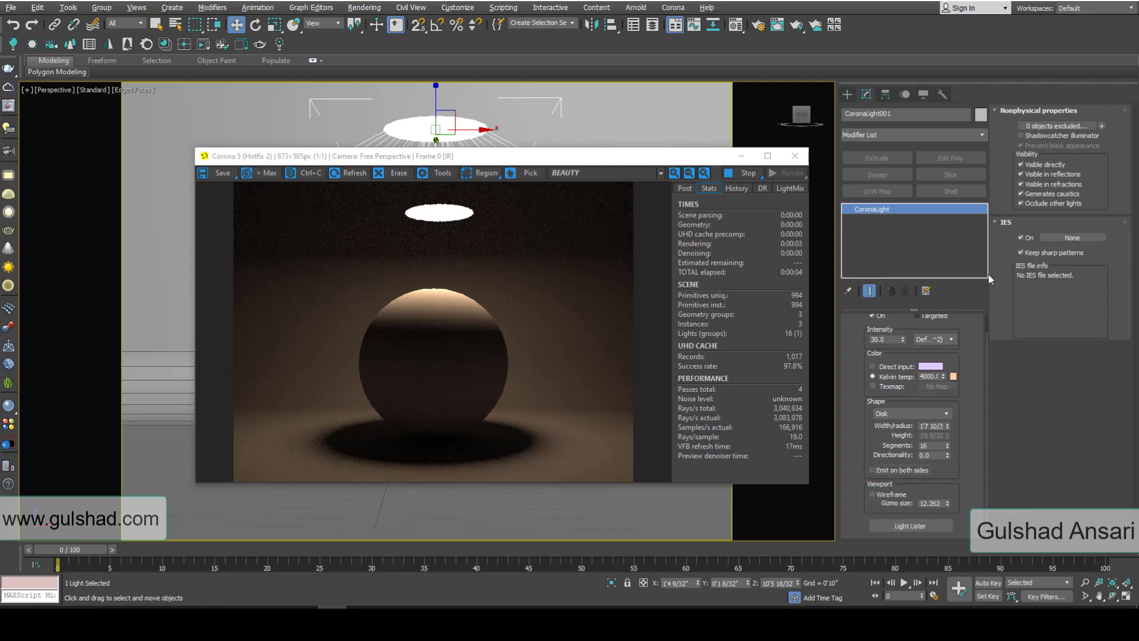
pyautogui.click(733, 173)
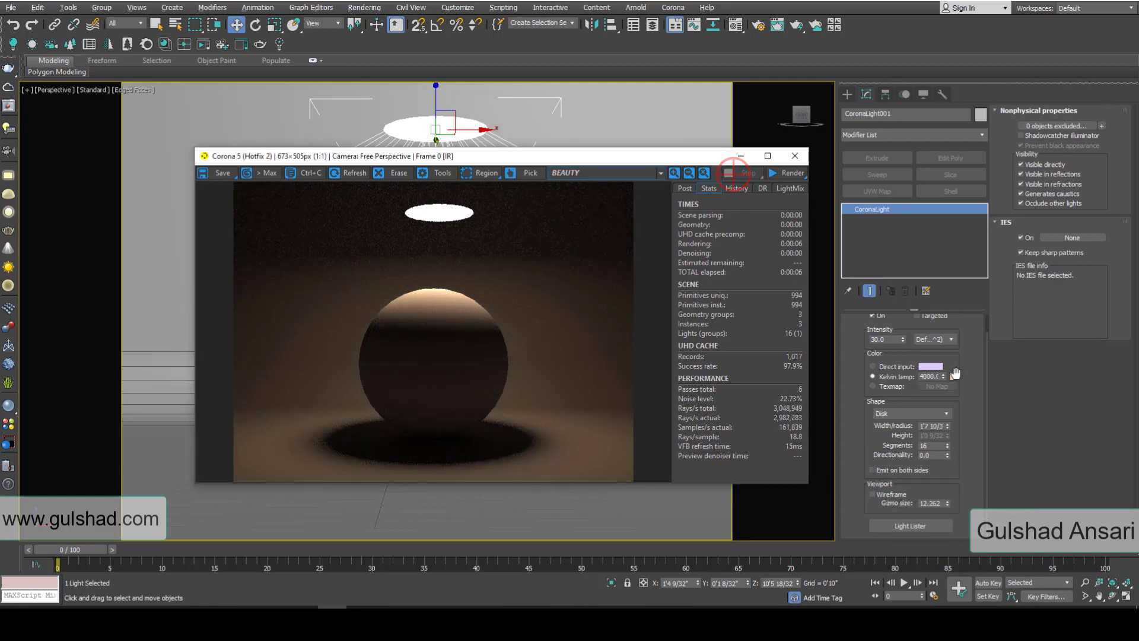
# Change the light's shape to Cylinder, about 1'5" in radius and 1'9" high, and lower it to about 9'6"
pyautogui.click(890, 414)
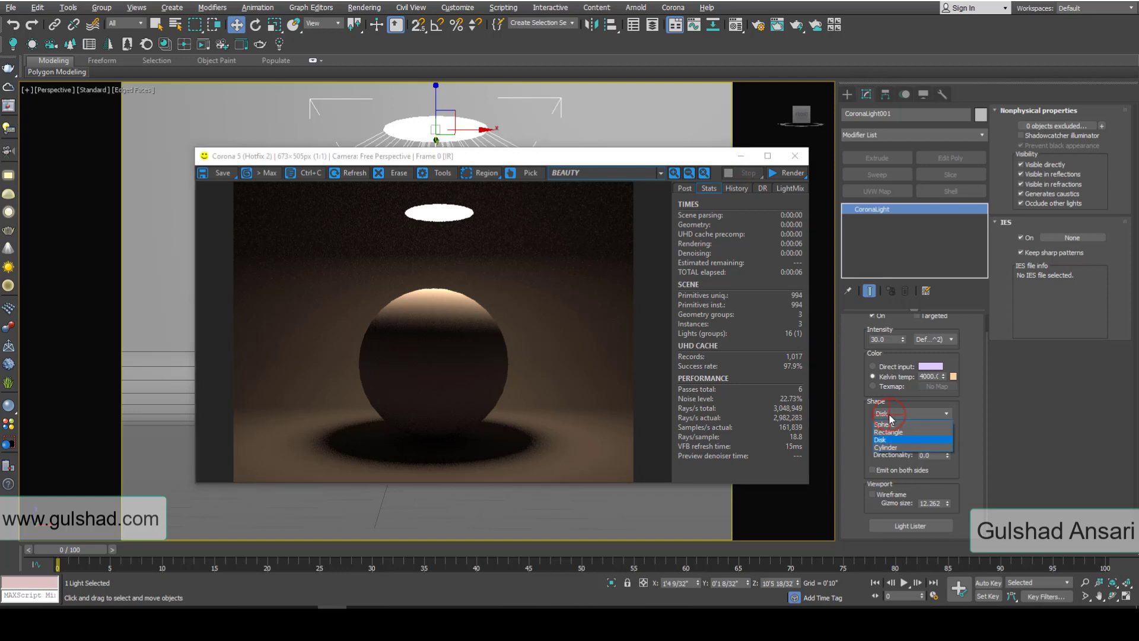
pyautogui.click(886, 448)
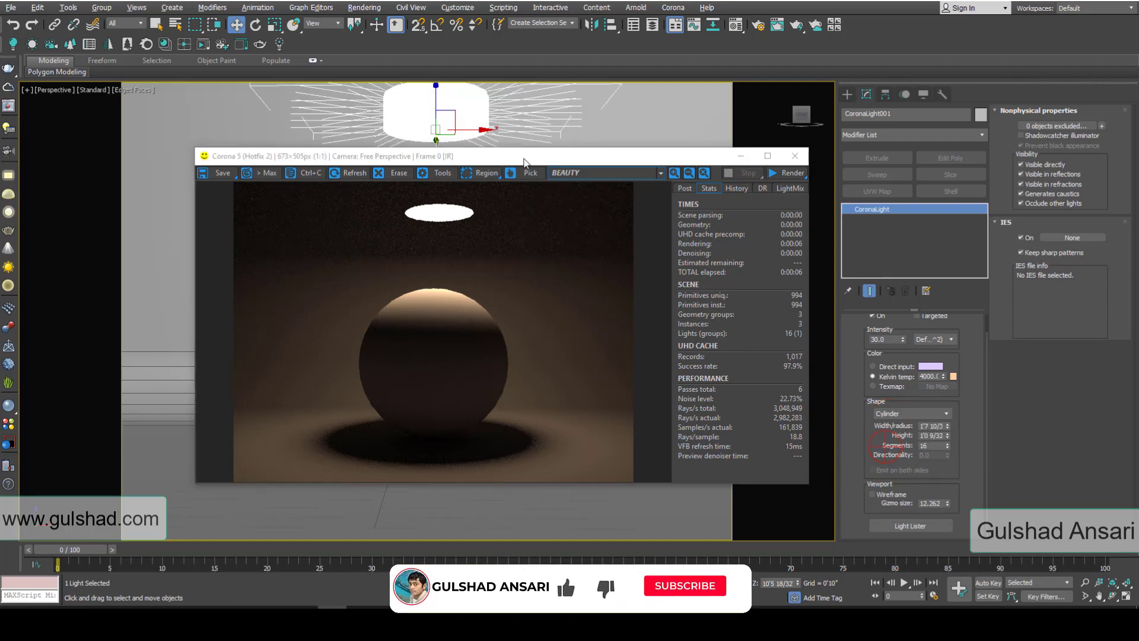
pyautogui.moveTo(525, 163); pyautogui.dragTo(533, 237)
pyautogui.moveTo(436, 97); pyautogui.dragTo(436, 127)
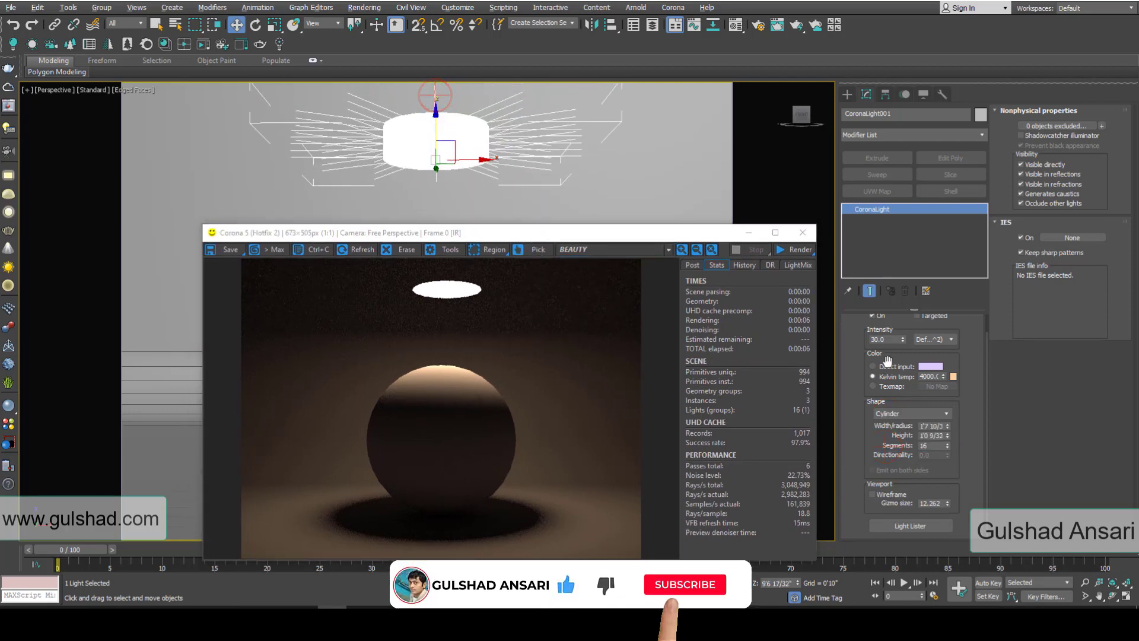
pyautogui.moveTo(947, 426); pyautogui.dragTo(948, 398)
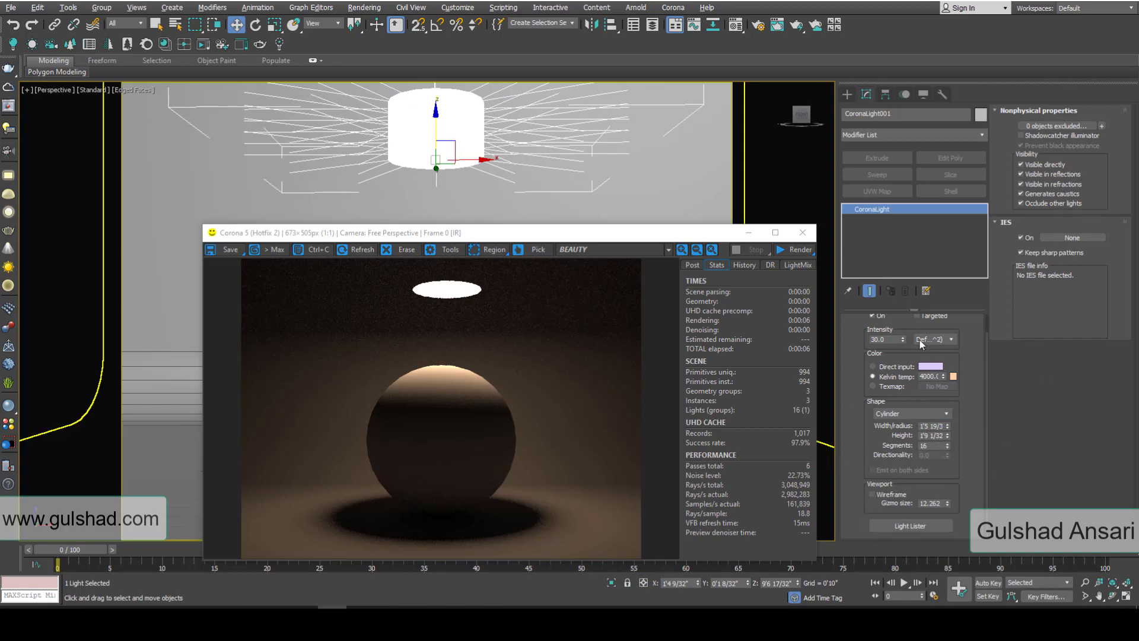
# Close the frame buffer and move the cylinder light down to the floor on the left side of the ball
pyautogui.click(803, 232)
pyautogui.hotkey('alt', 'w')
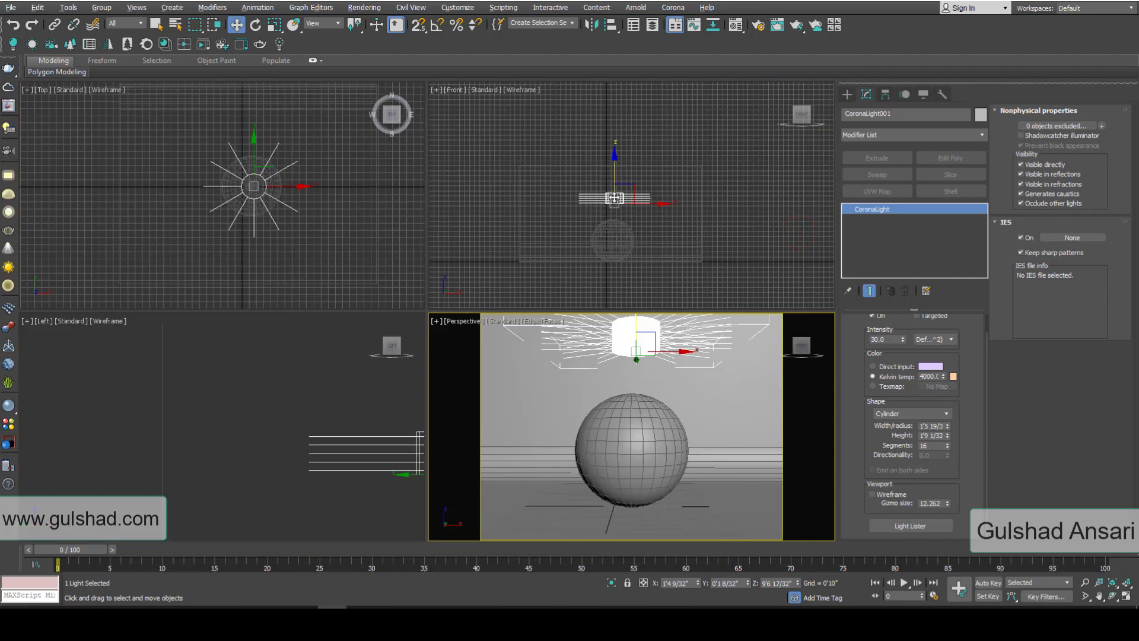
pyautogui.moveTo(635, 187); pyautogui.dragTo(584, 240)
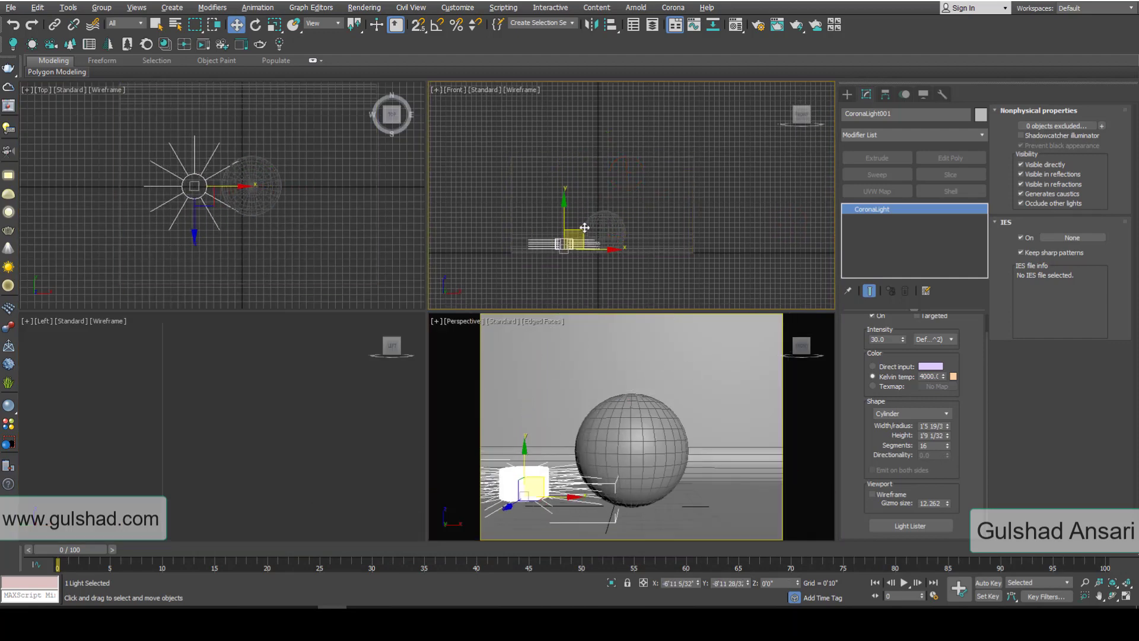
# Maximize the perspective view and move the ball to the right along X, away from the cylinder light
pyautogui.hotkey('alt', 'w')
pyautogui.click(394, 376)
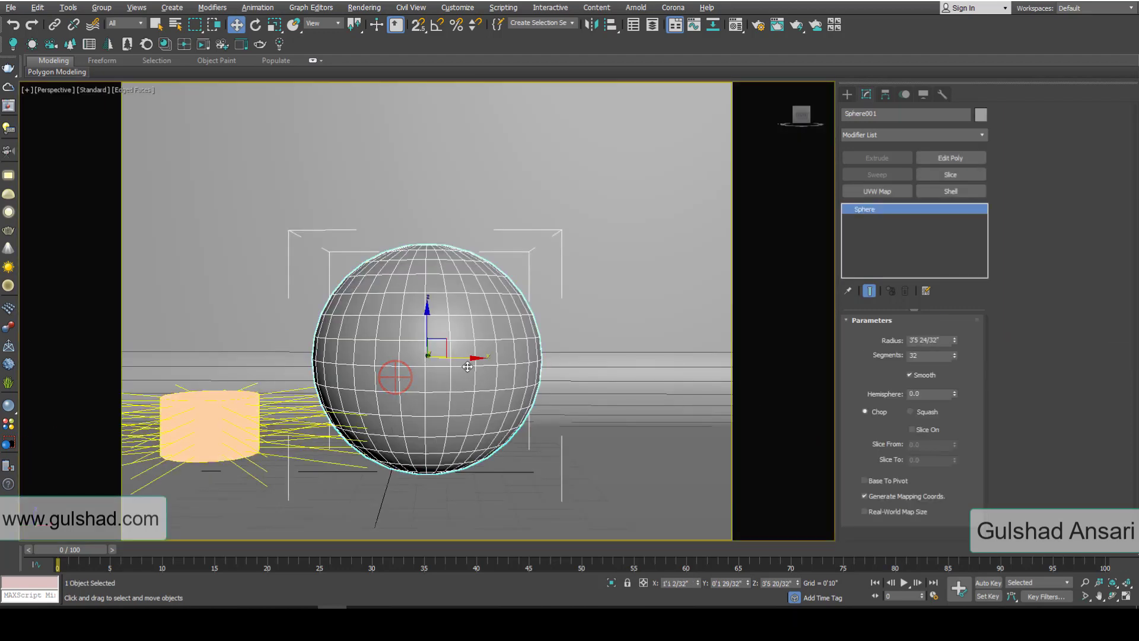
pyautogui.moveTo(468, 358); pyautogui.dragTo(464, 382)
# Move the cylinder light right to about X -2'7" and increase its height to about 6'4"
pyautogui.click(255, 415)
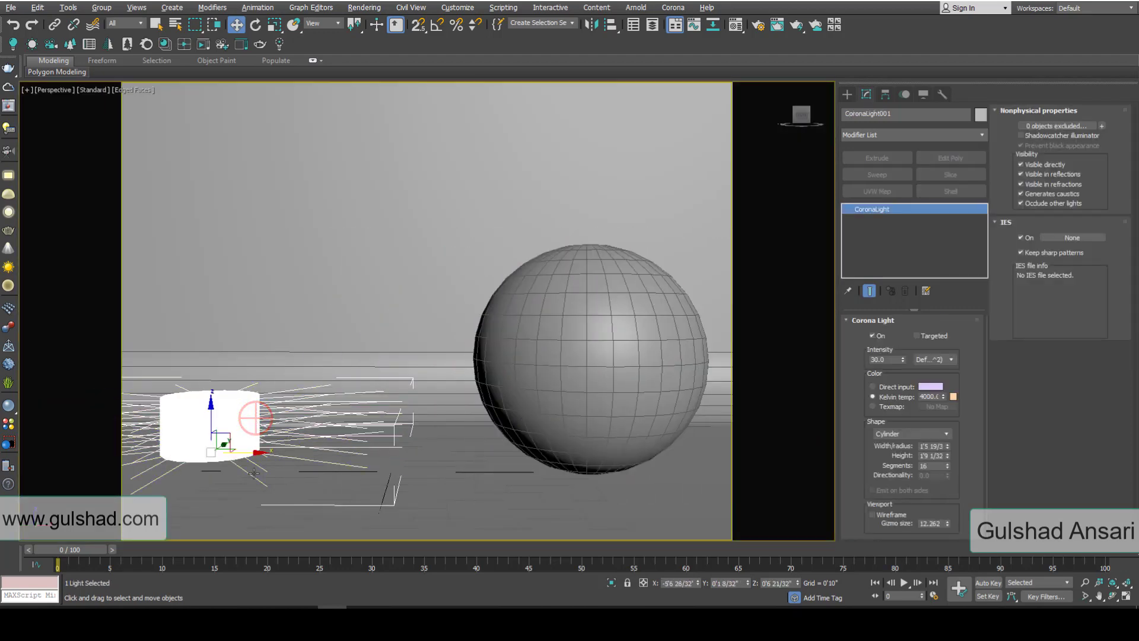
pyautogui.moveTo(254, 451); pyautogui.dragTo(351, 450)
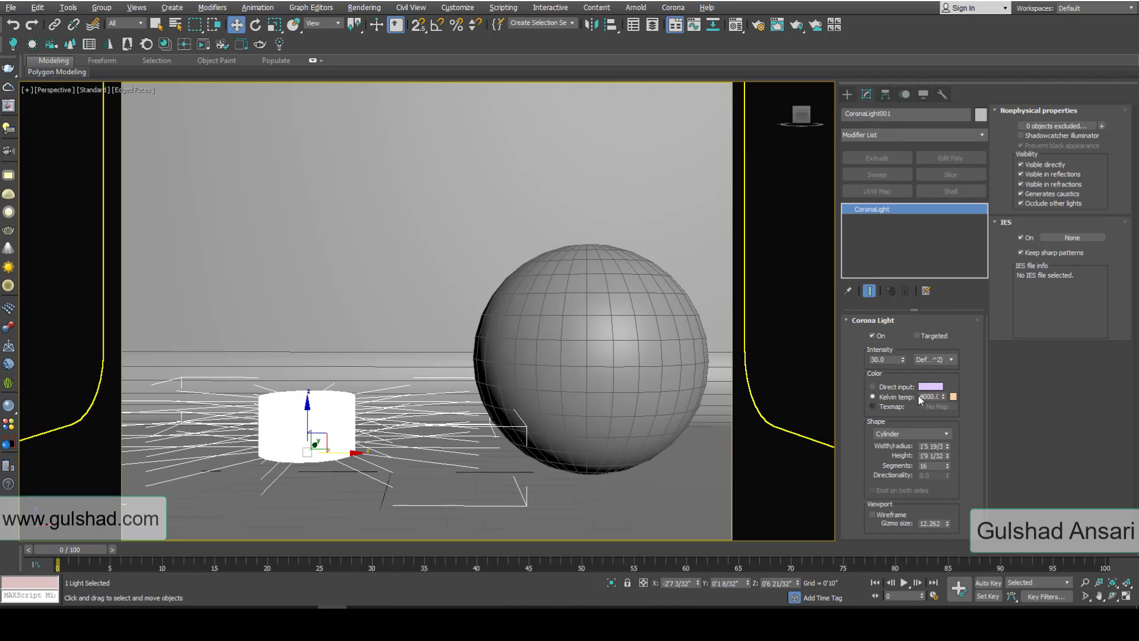
pyautogui.moveTo(948, 455); pyautogui.dragTo(948, 401)
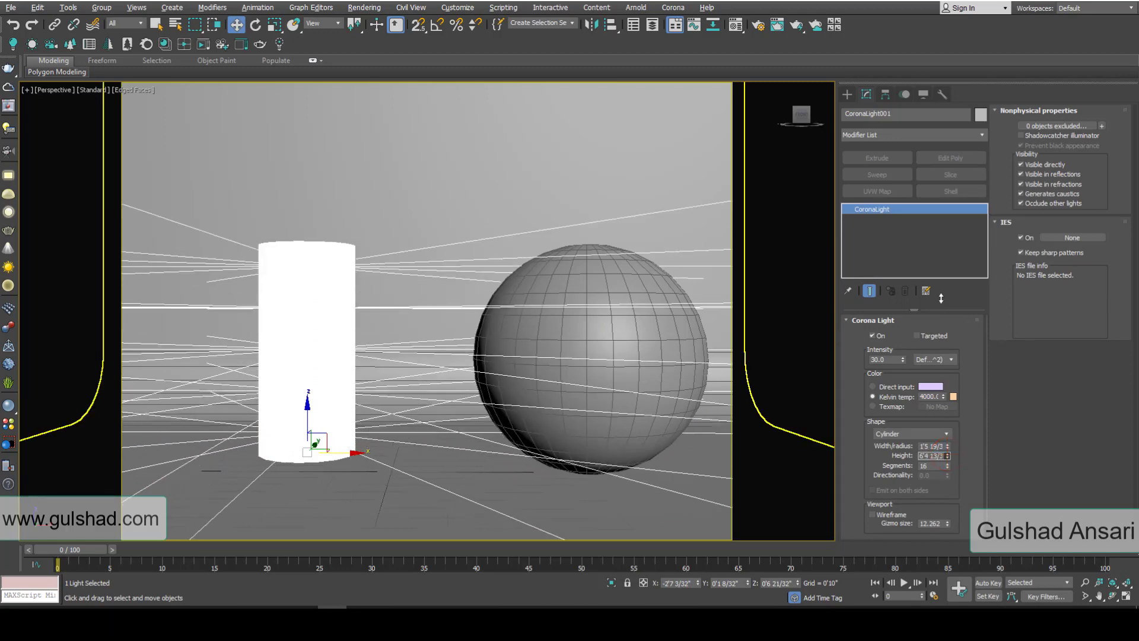
# Run an interactive render of the tall cylinder light beside the ball, stop it and close the frame buffer
pyautogui.click(240, 46)
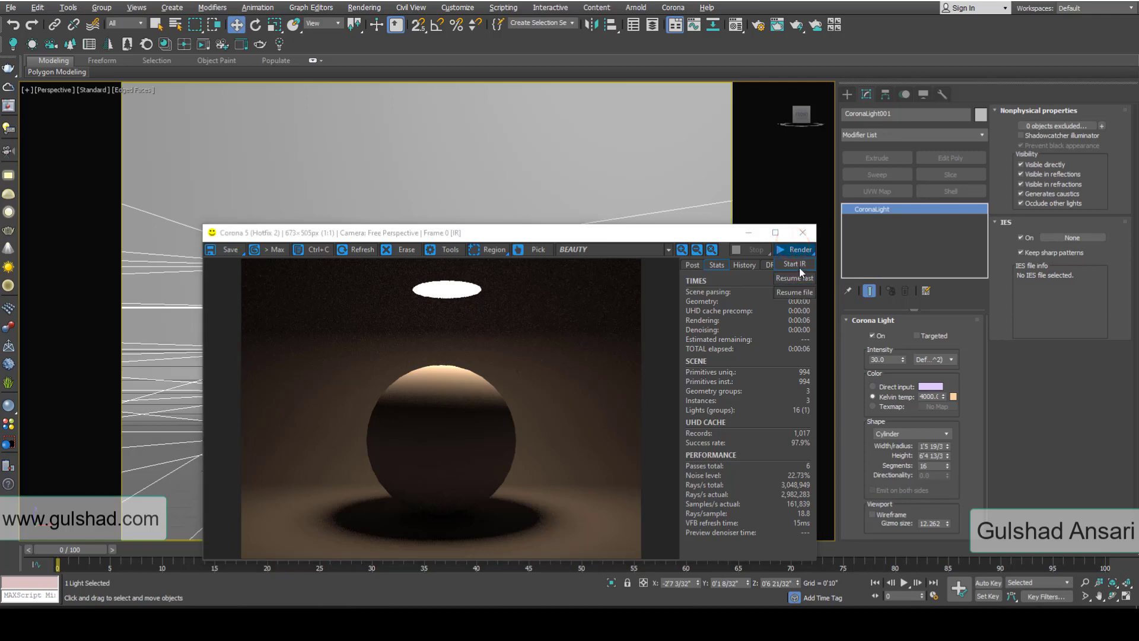
pyautogui.click(795, 250)
pyautogui.moveTo(584, 238); pyautogui.dragTo(557, 101)
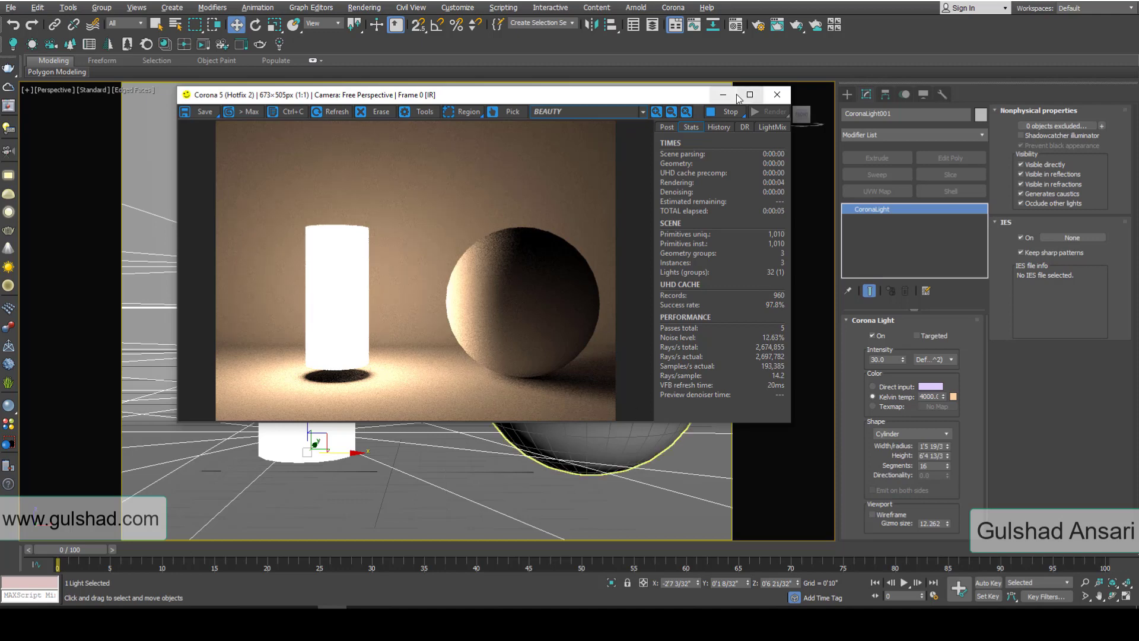
pyautogui.click(729, 111)
pyautogui.click(780, 94)
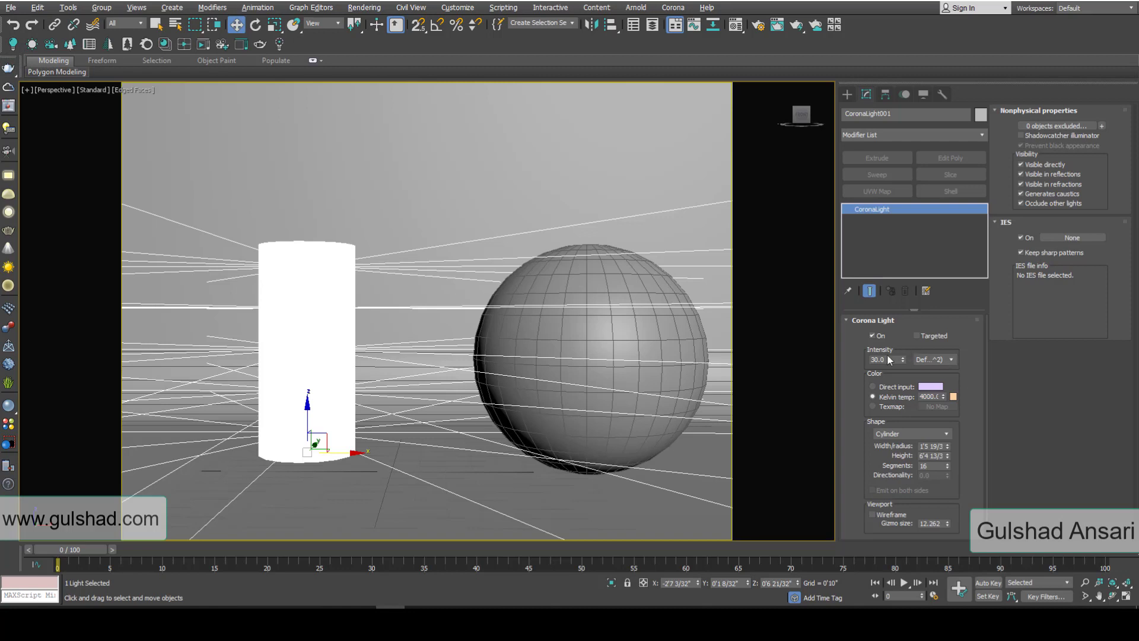
pyautogui.click(890, 433)
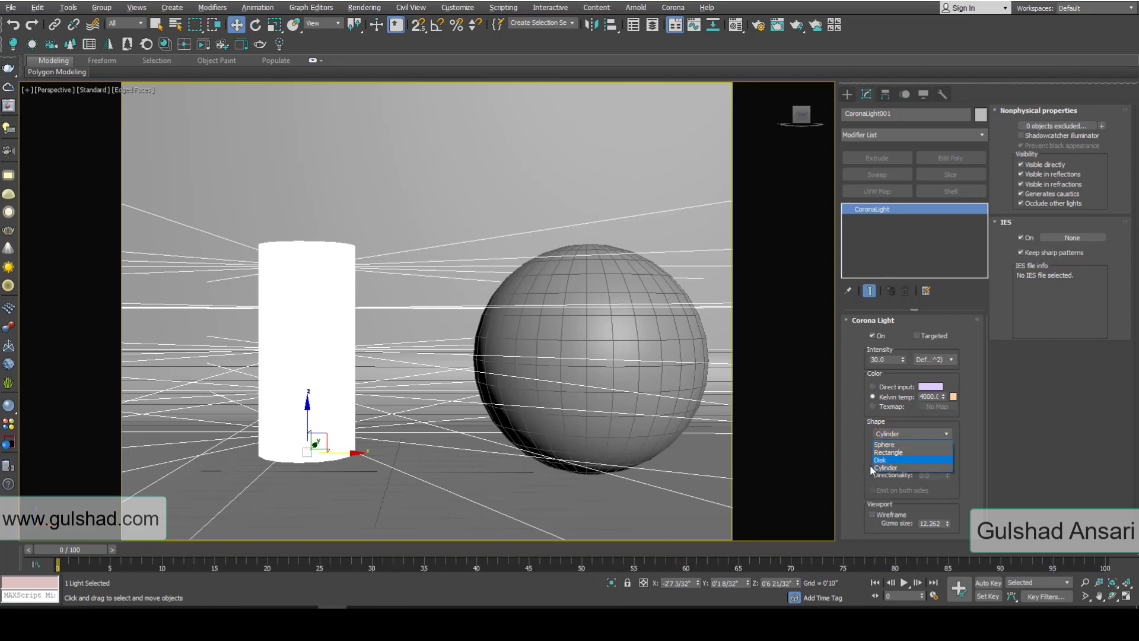
pyautogui.click(852, 470)
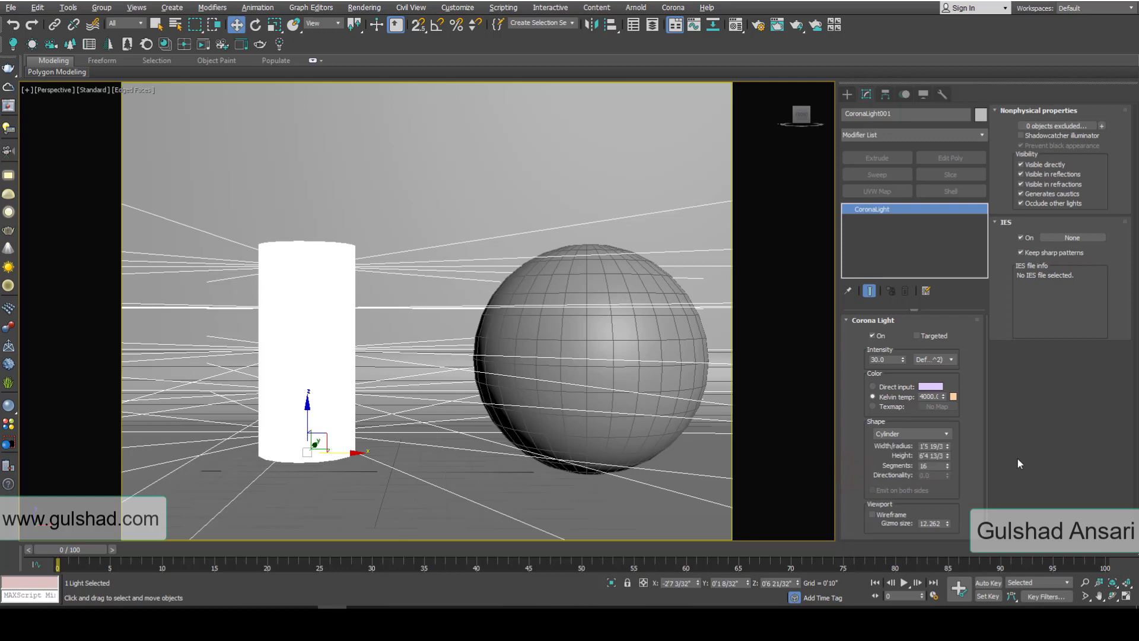